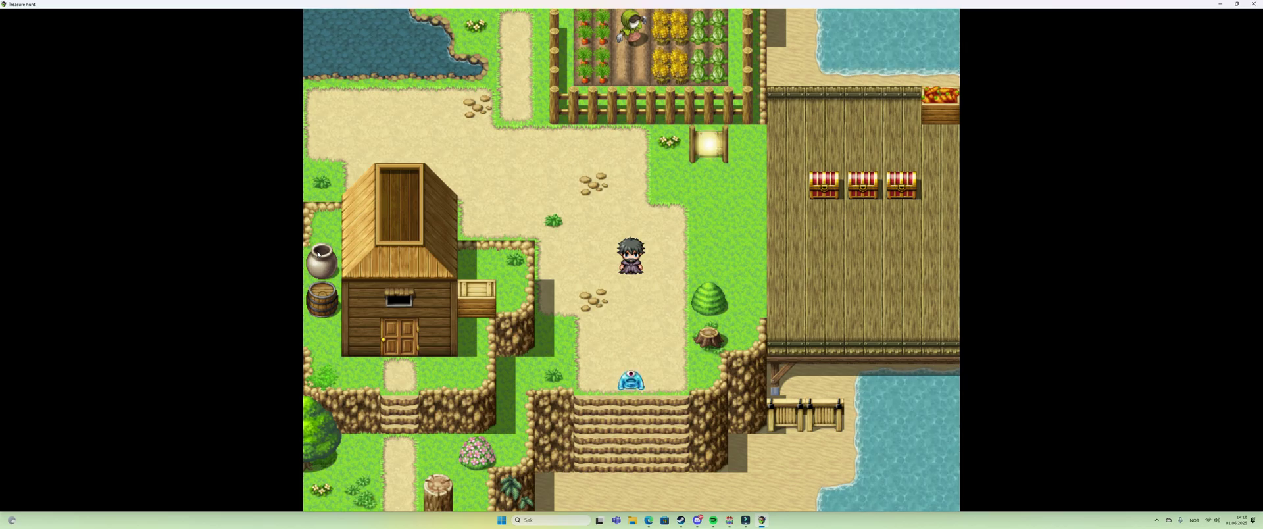
Step: Check the hero's Item inventory in the game menu and return to the map
key(Escape)
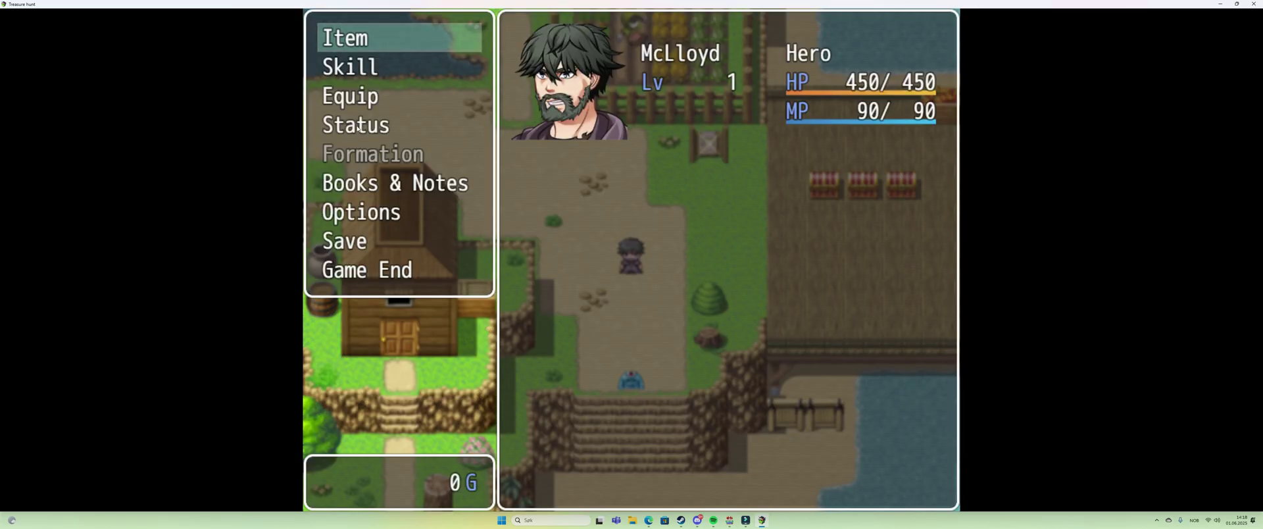
key(Return)
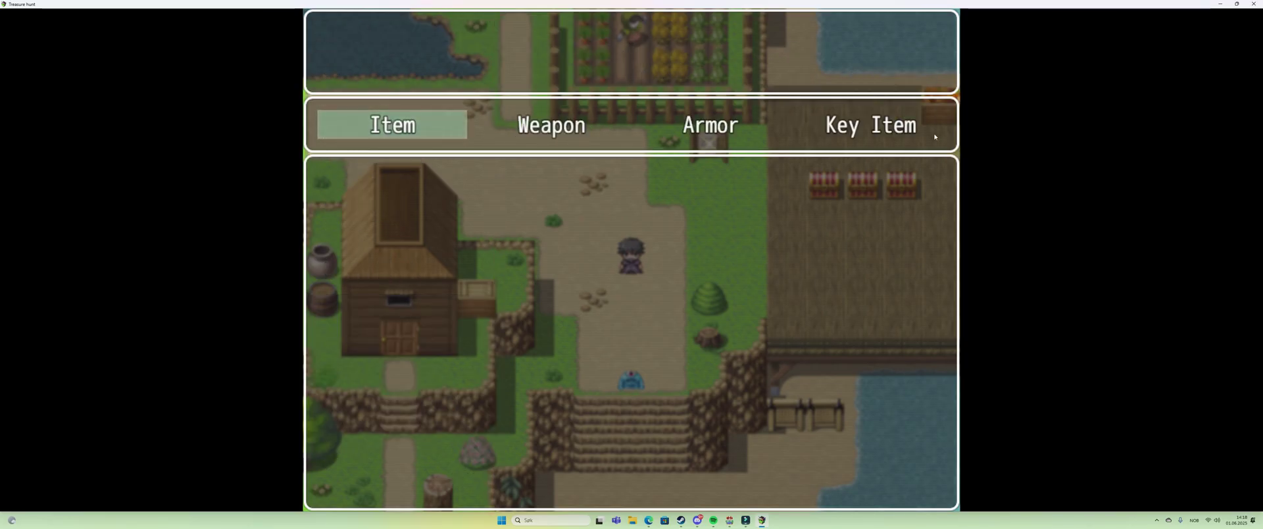
key(Escape)
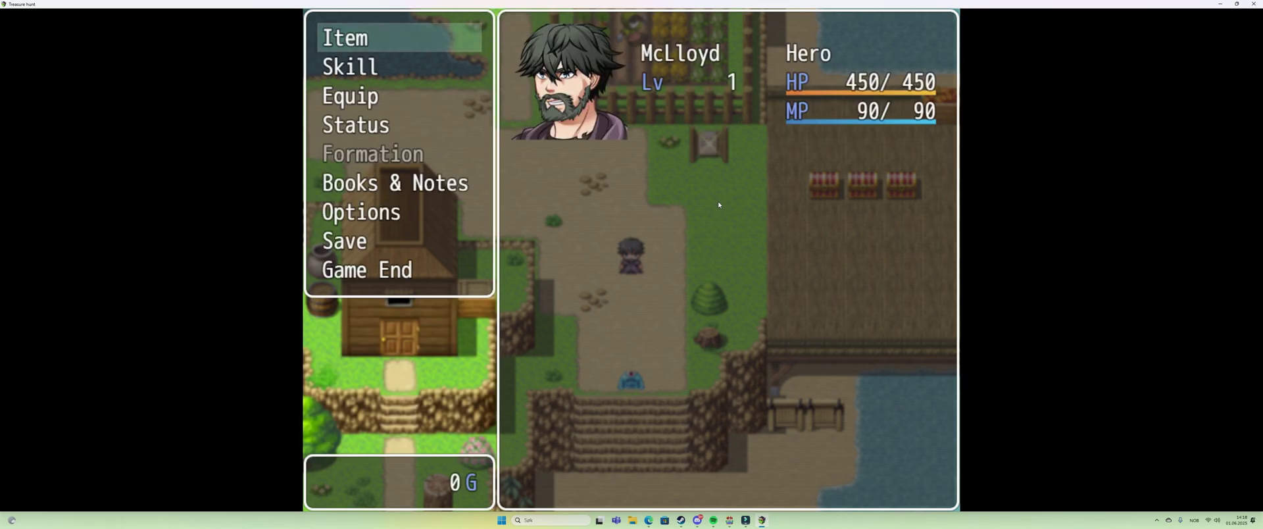
key(Escape)
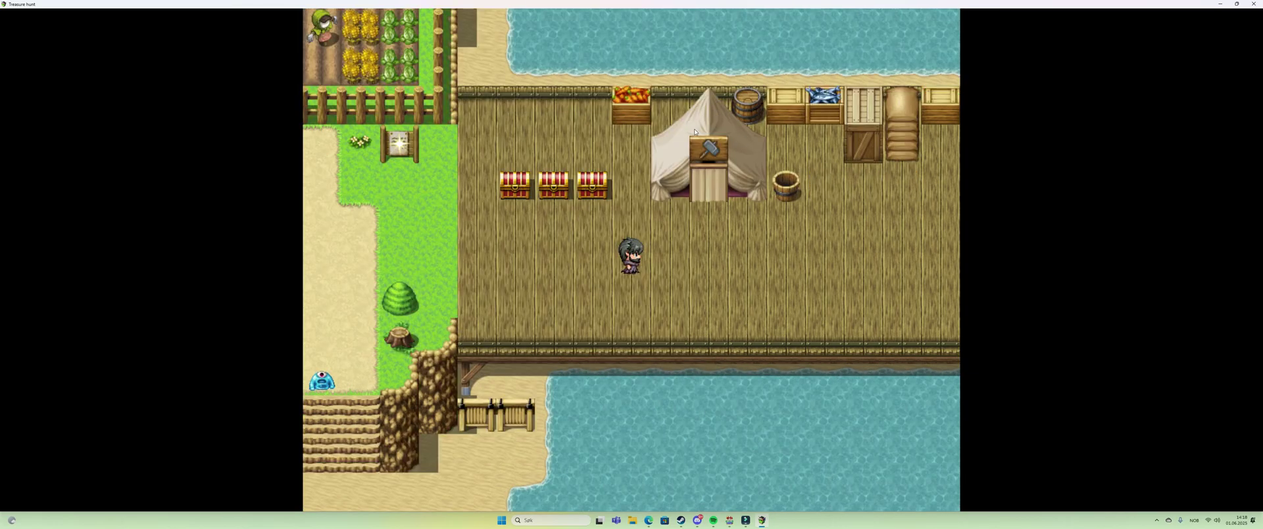
Step: Enter the blacksmith's tent and talk to the bald blacksmith through his whole introduction about making Steel out of Iron
click(707, 181)
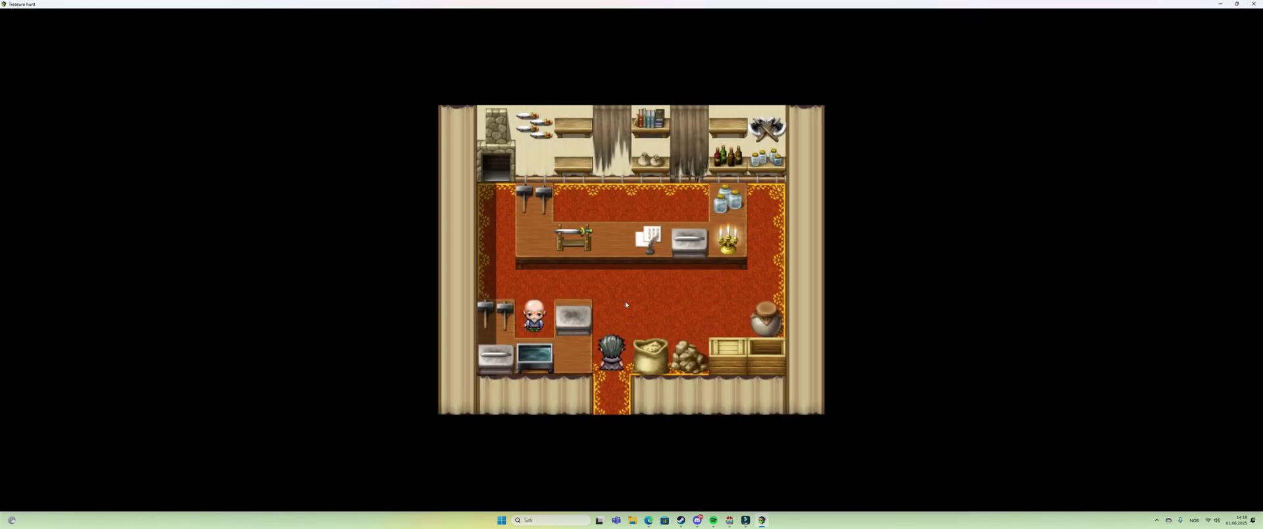
click(534, 318)
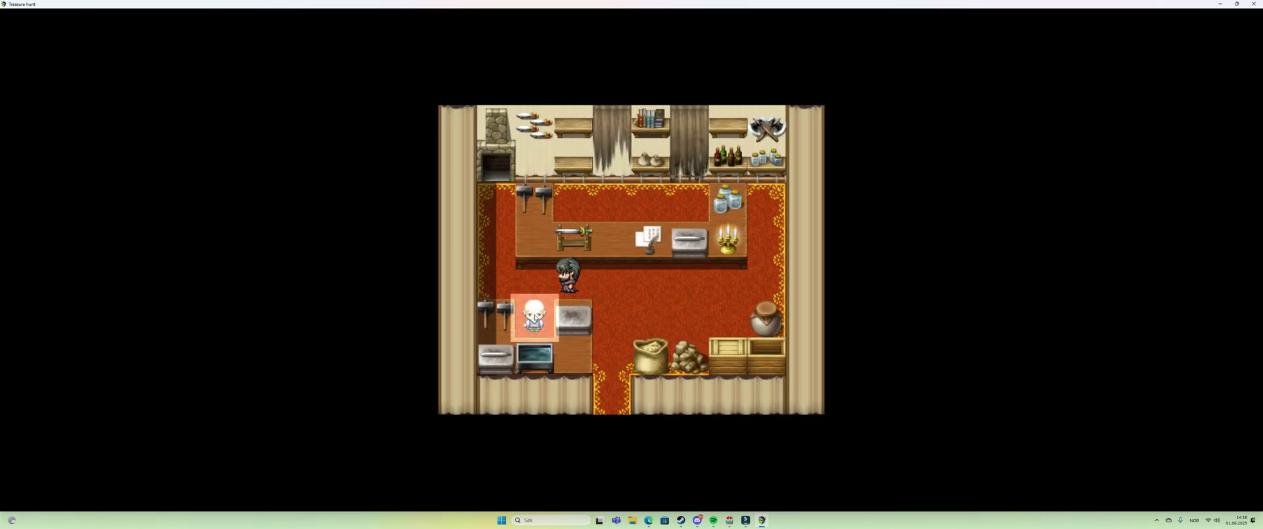
click(693, 343)
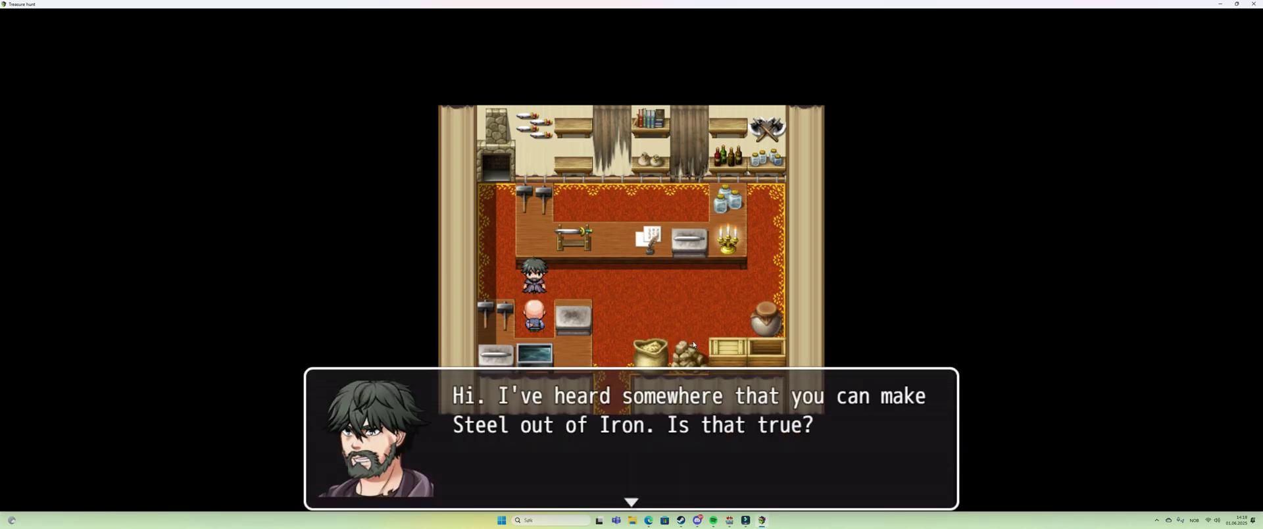
click(693, 343)
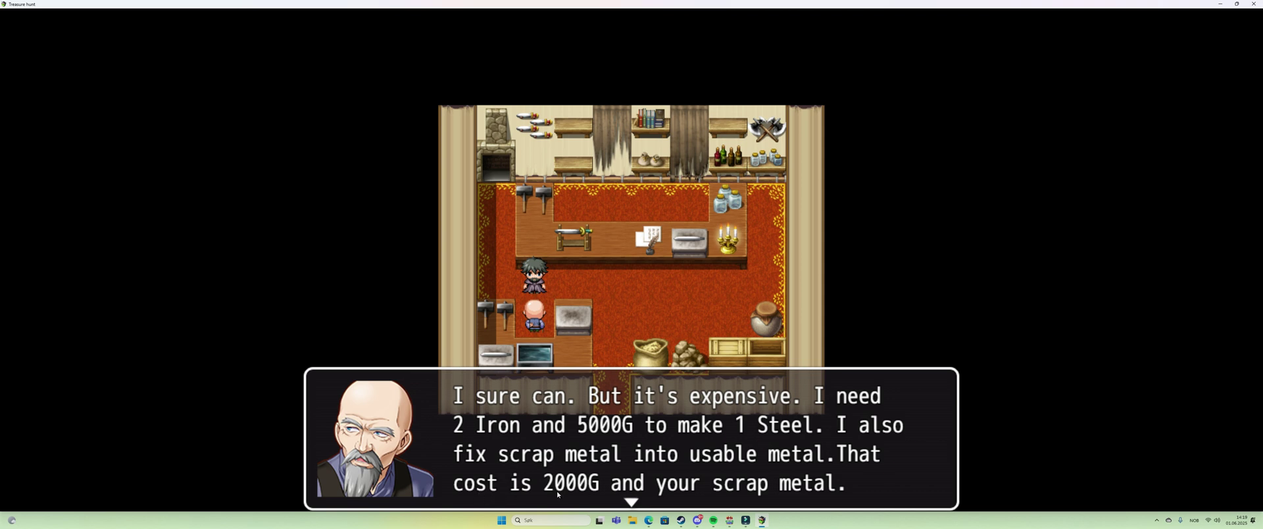
click(761, 485)
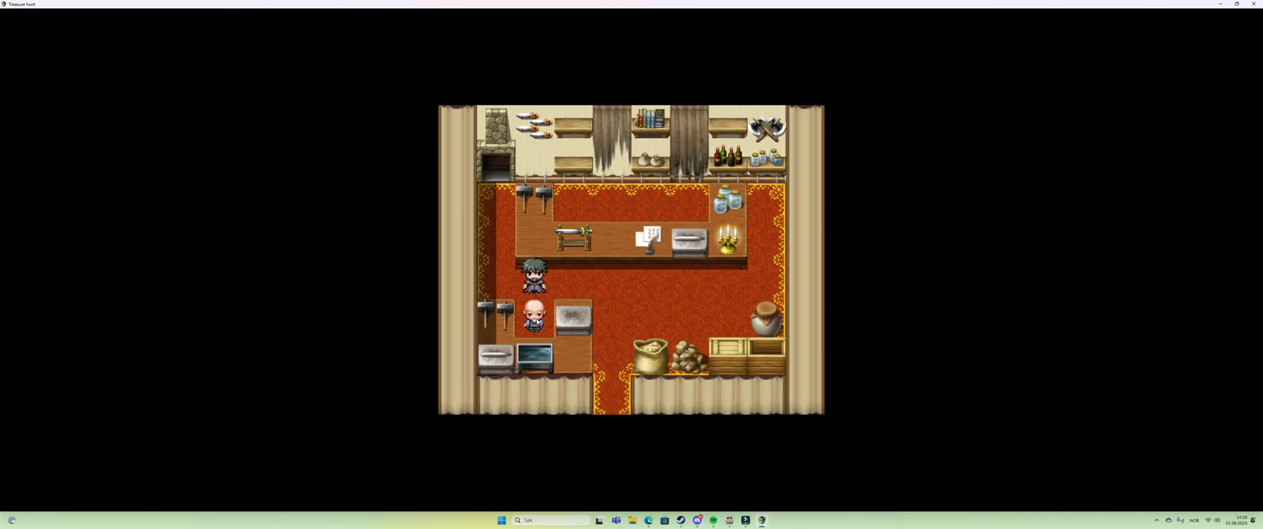
Step: Test the blacksmith's Steel and scrap-fixing offers without carrying any materials, and close the dialogue
click(536, 323)
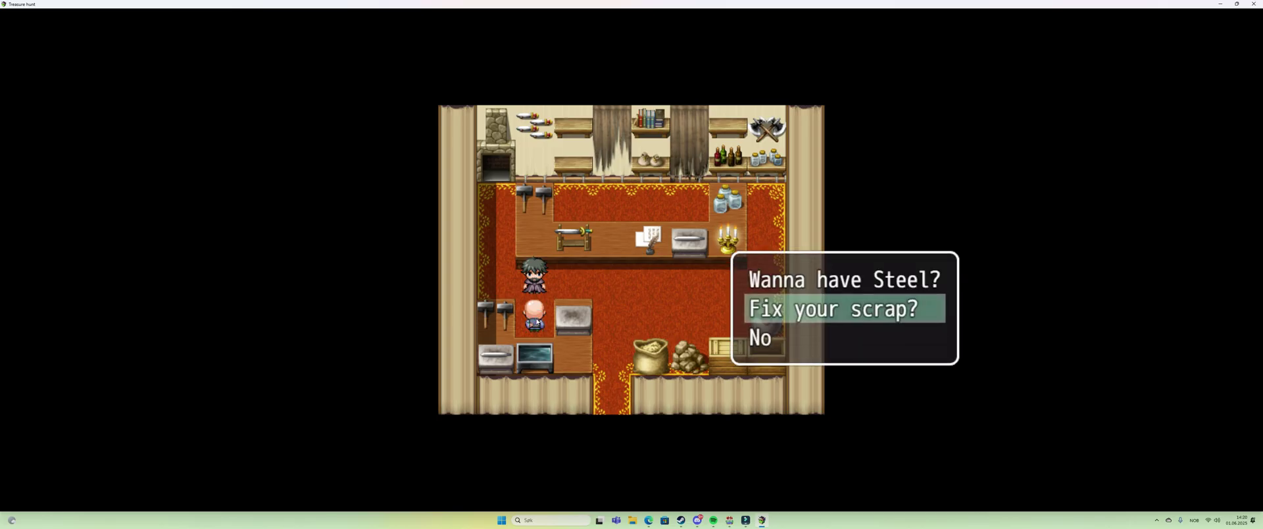
click(781, 282)
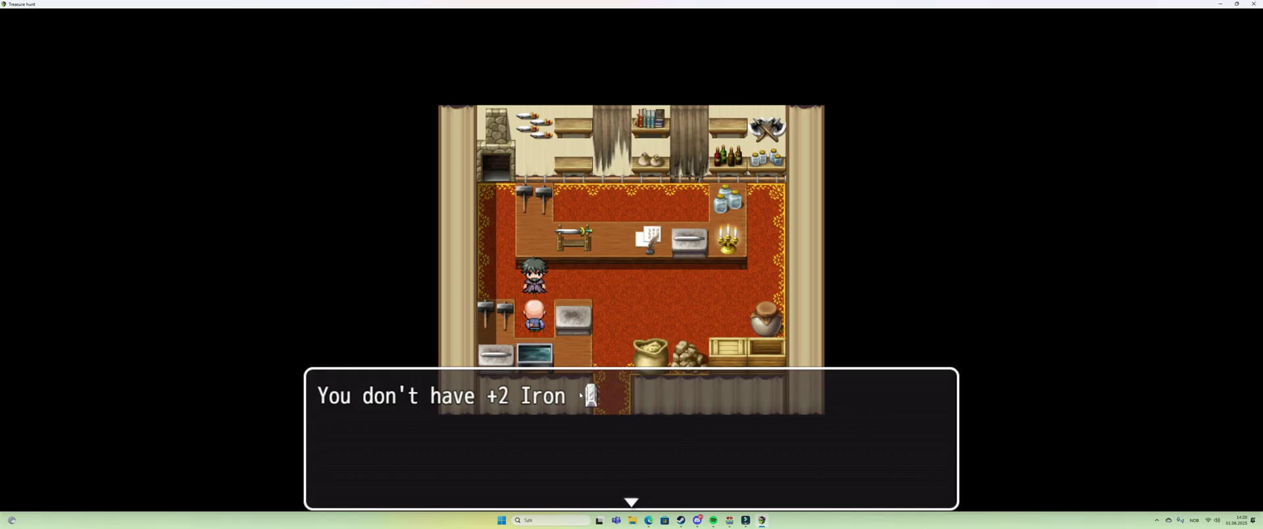
click(548, 298)
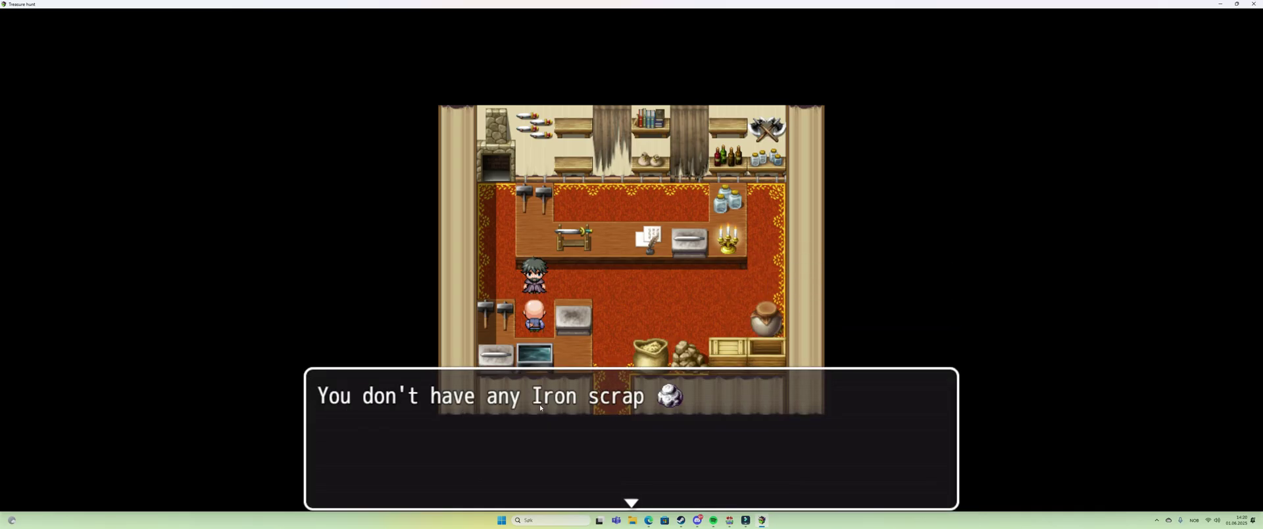
click(544, 317)
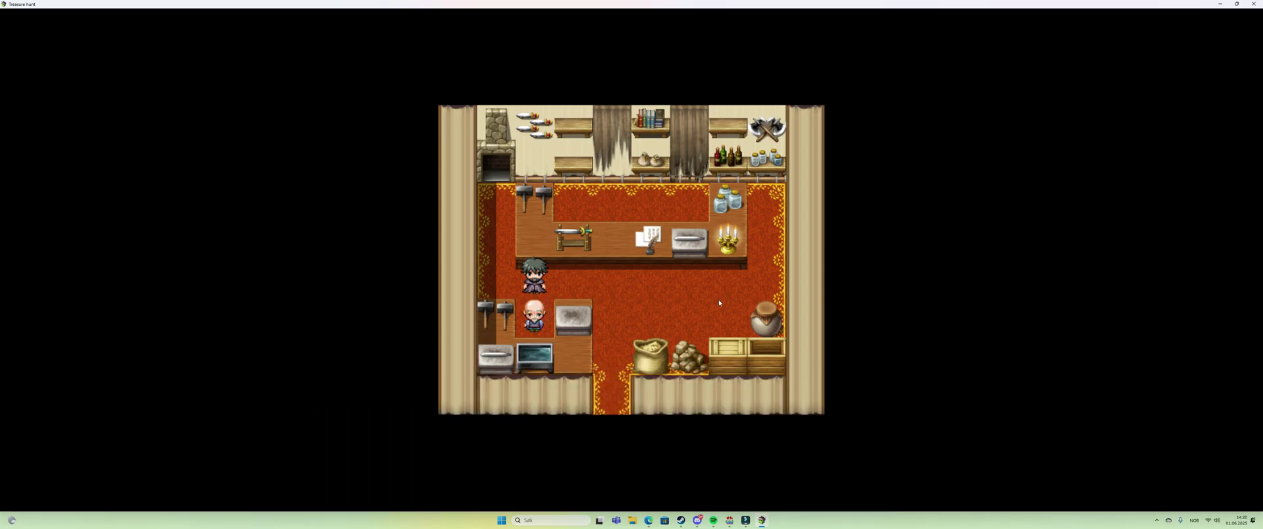
Step: Search the clay pot and the wooden boxes inside the blacksmith's tent
click(758, 323)
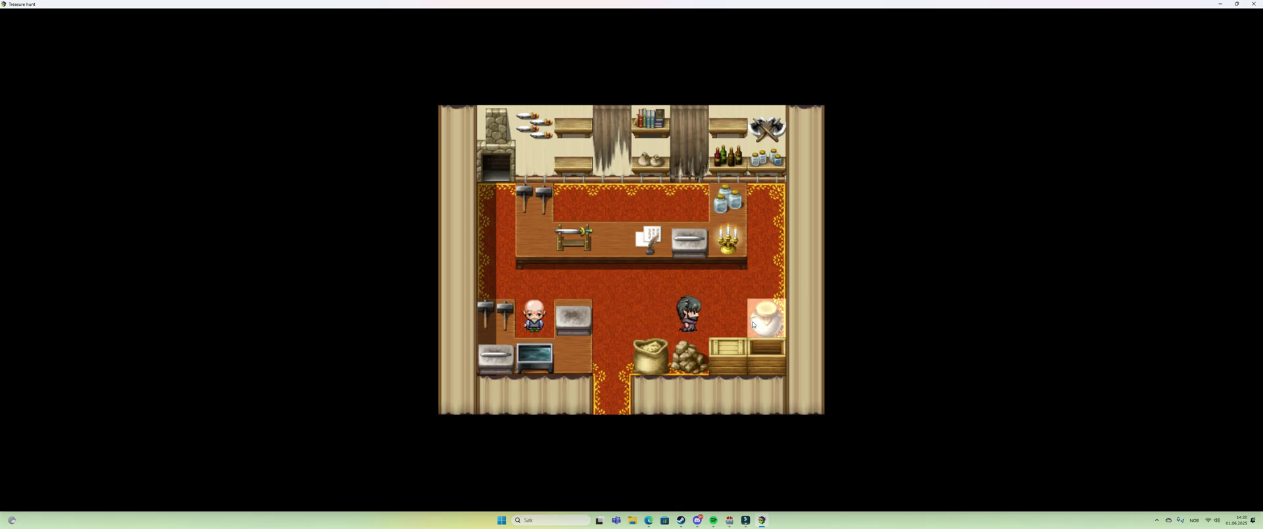
click(737, 344)
click(729, 354)
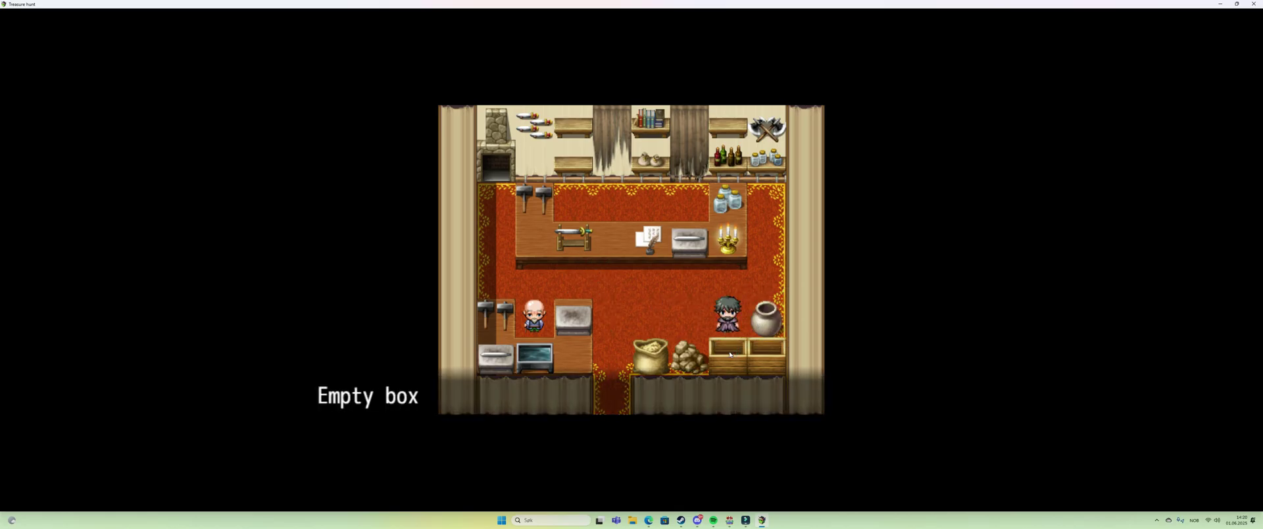
click(729, 354)
Step: Leave the tent and collect the contents of the middle treasure chest on the dock
click(607, 410)
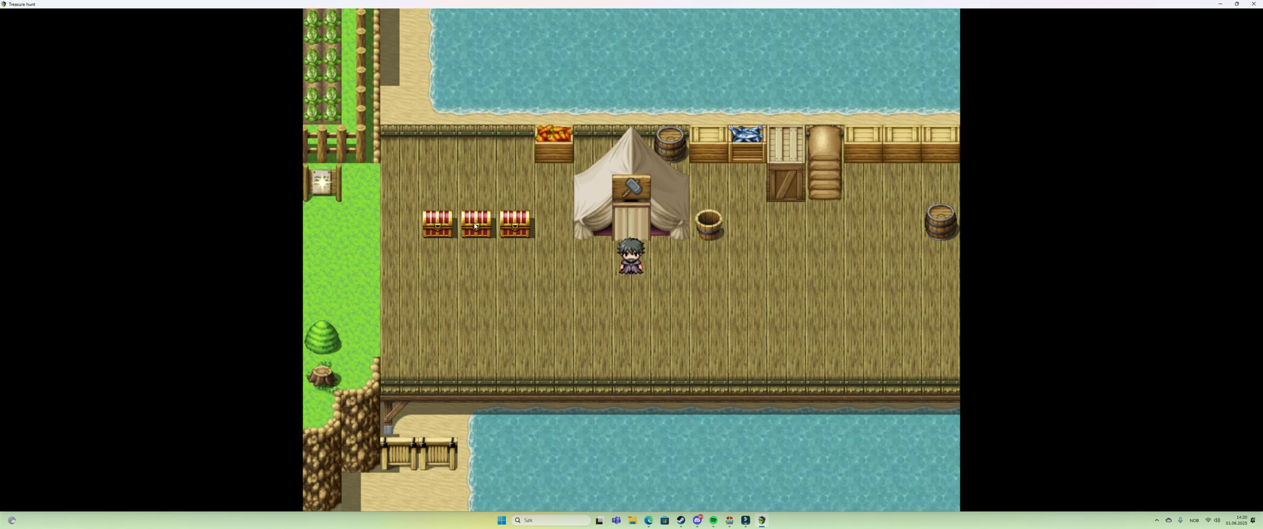
click(475, 226)
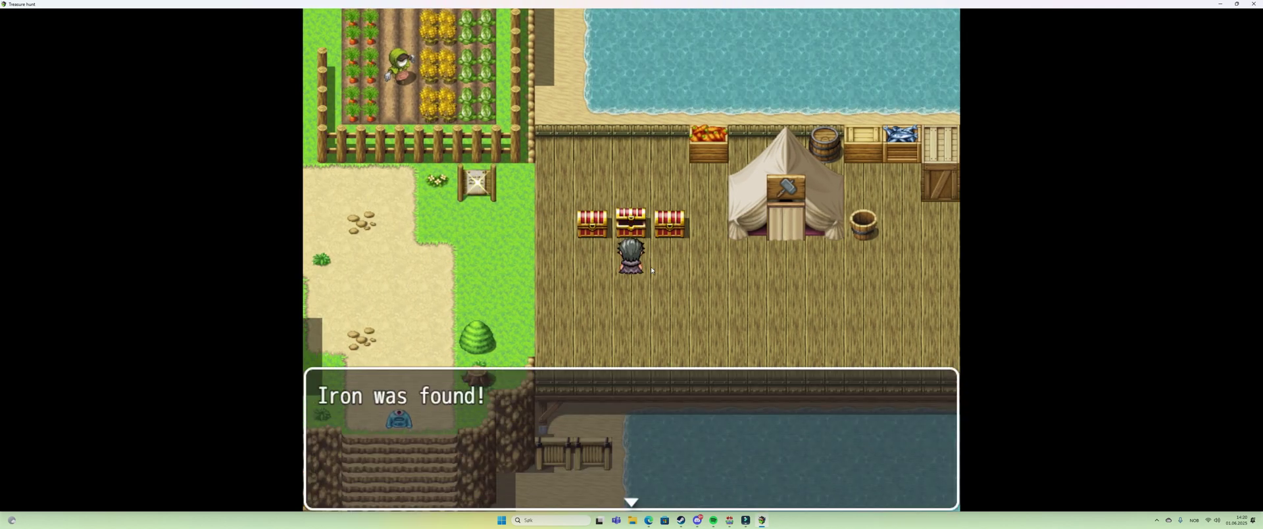
click(690, 296)
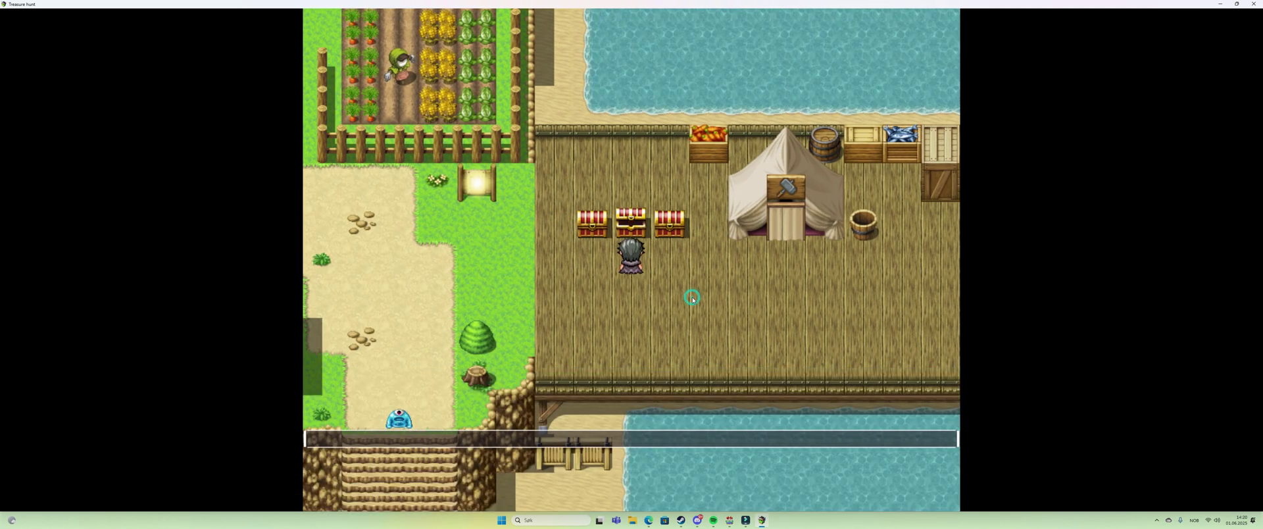
Step: Check how much Iron is in the Item inventory and return to the map
right_click(692, 301)
click(344, 37)
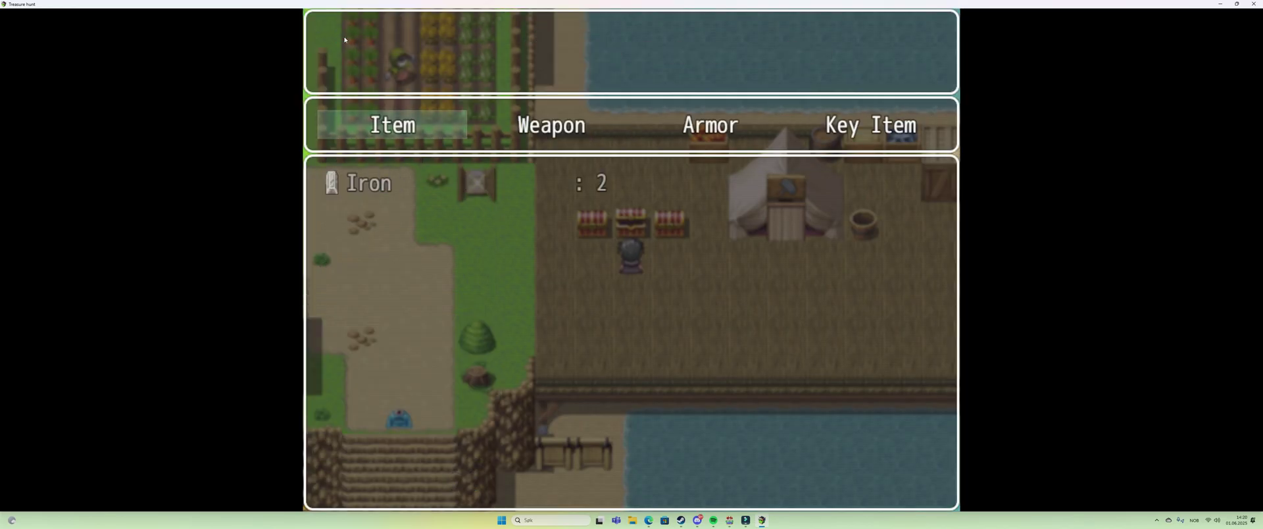
right_click(586, 188)
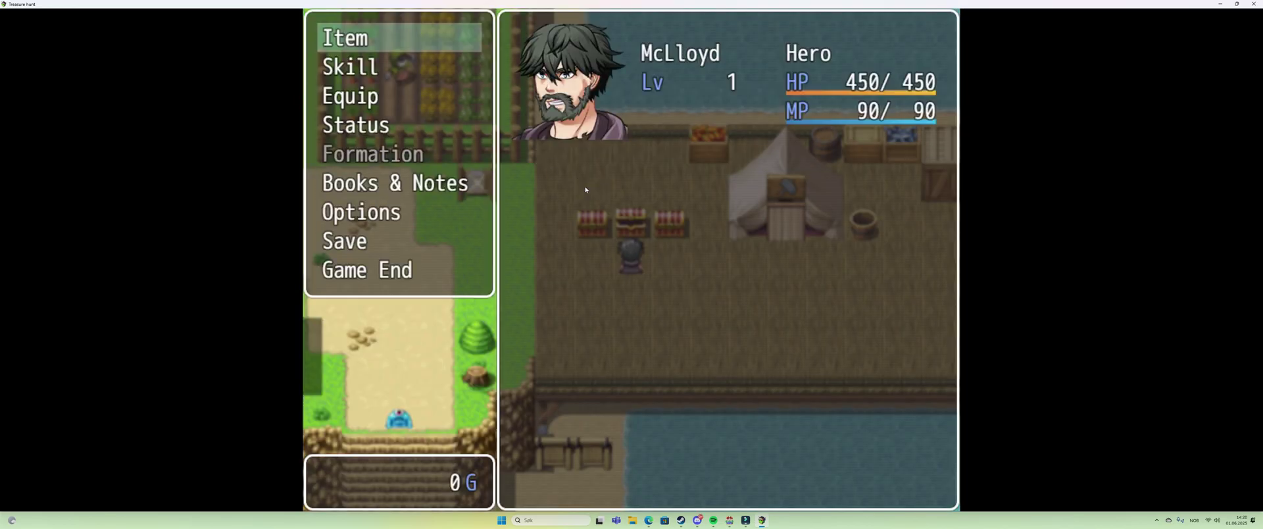
right_click(682, 298)
right_click(689, 320)
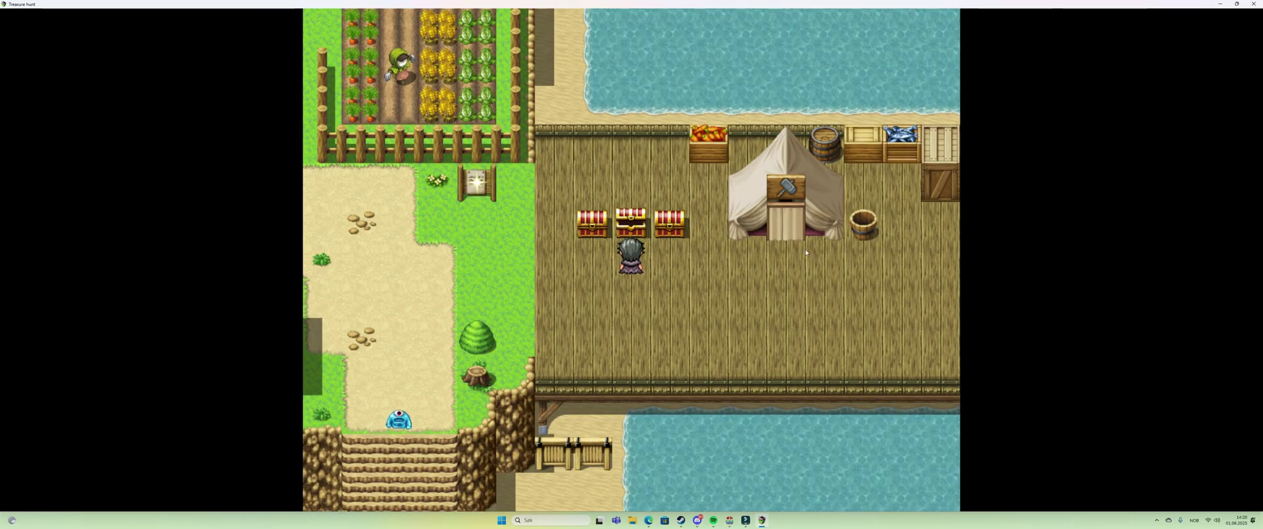
Step: Go back to the blacksmith in the tent and test the "Wanna have Steel?" offer with Iron but no money
click(787, 266)
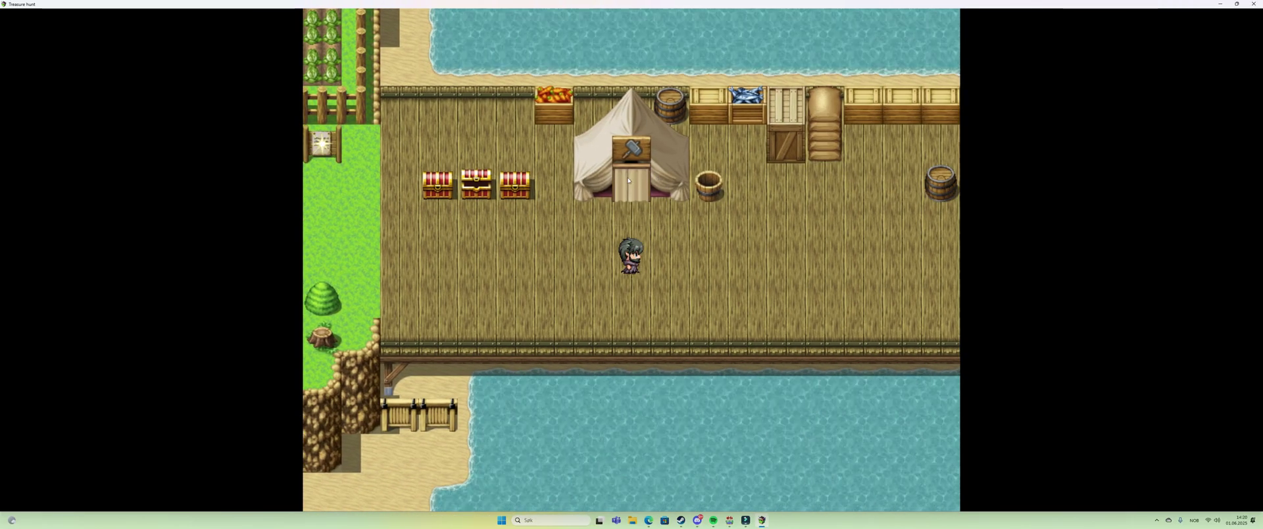
click(629, 179)
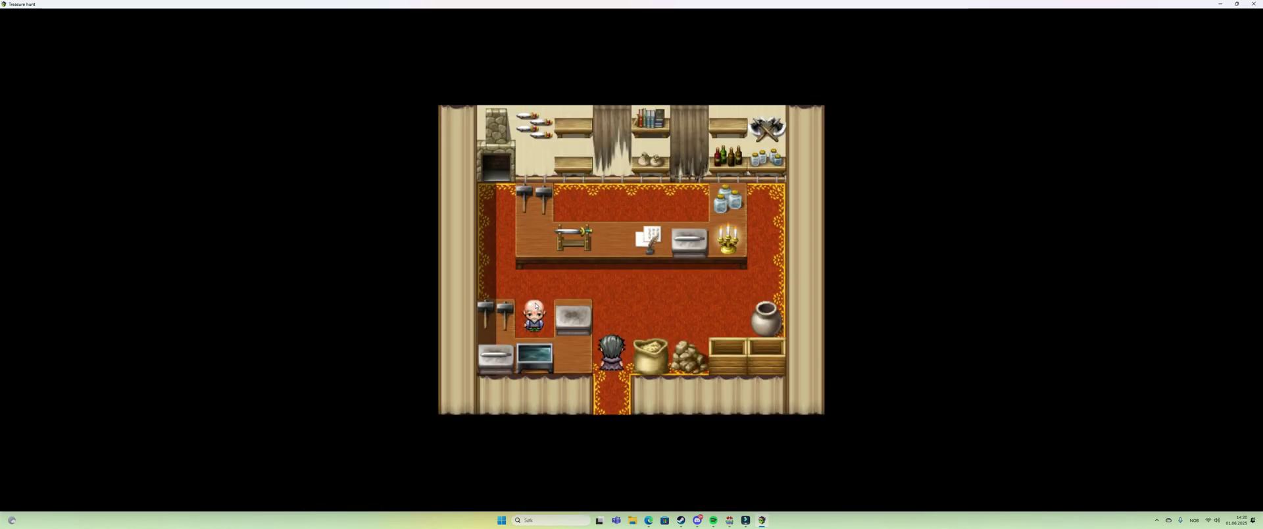
click(529, 313)
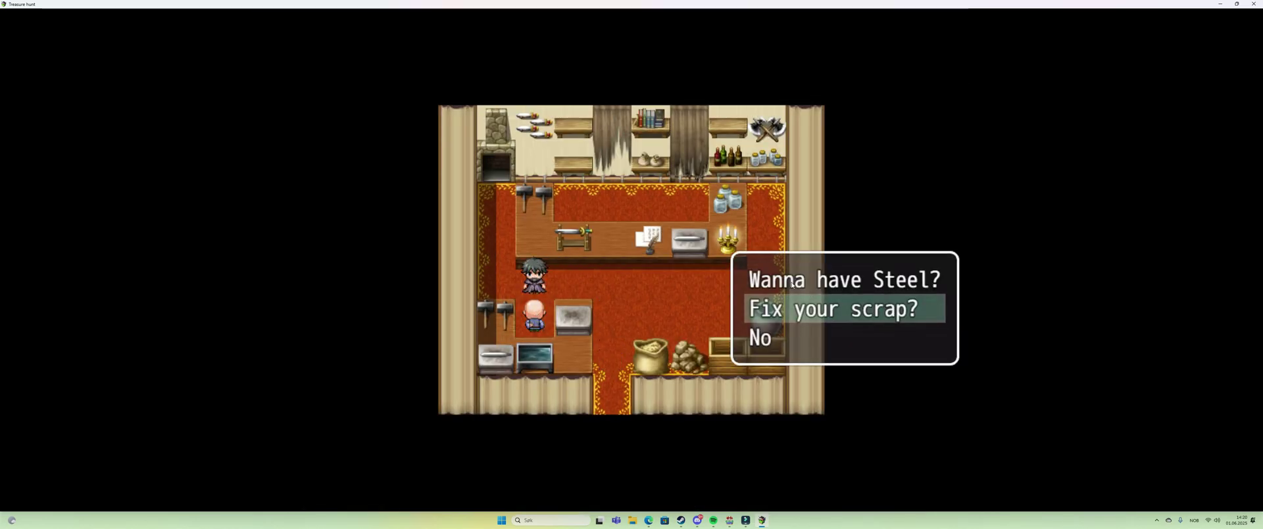
click(792, 282)
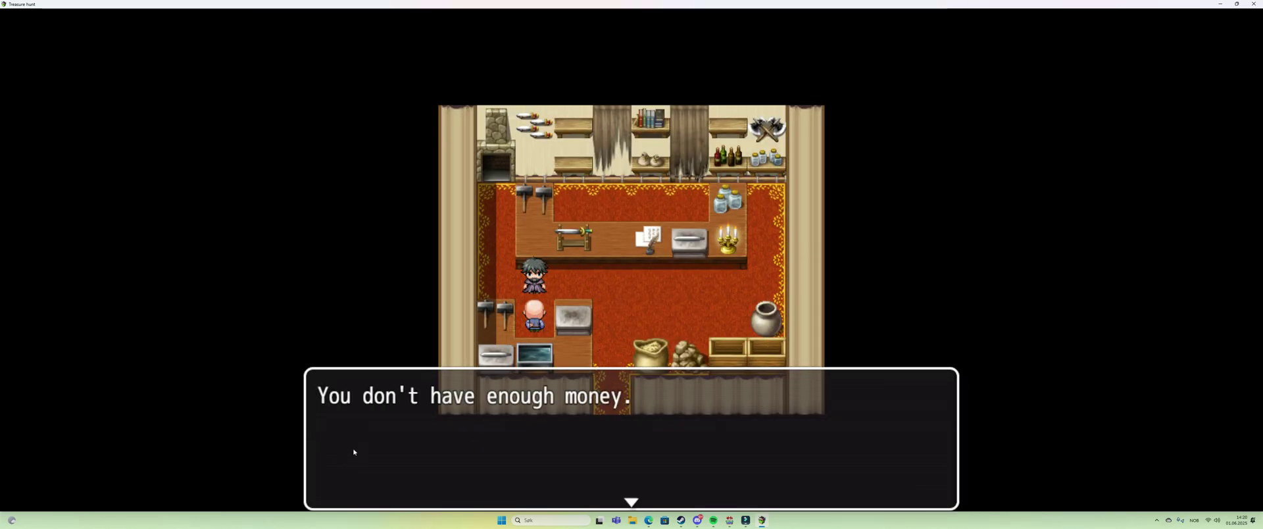
click(558, 292)
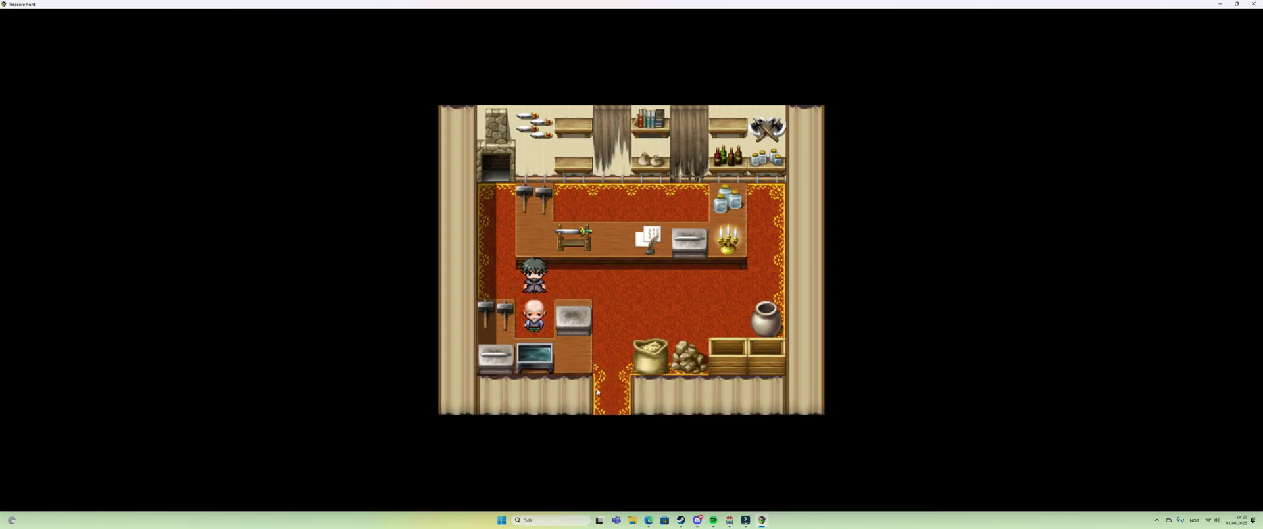
Step: Leave the tent and collect the contents of the treasure chest farthest from it
click(600, 411)
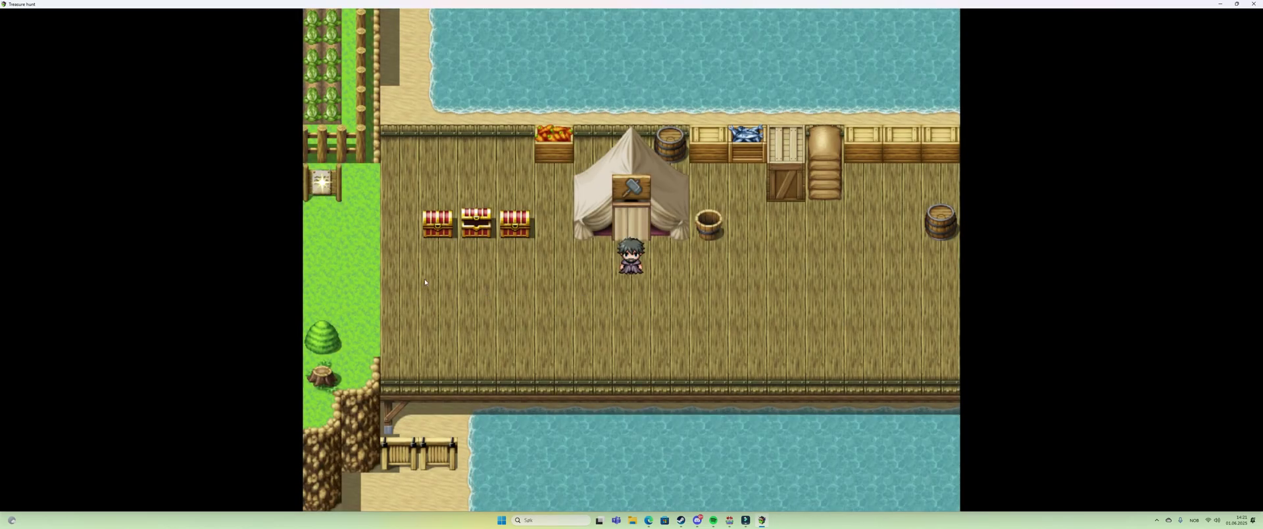
click(434, 225)
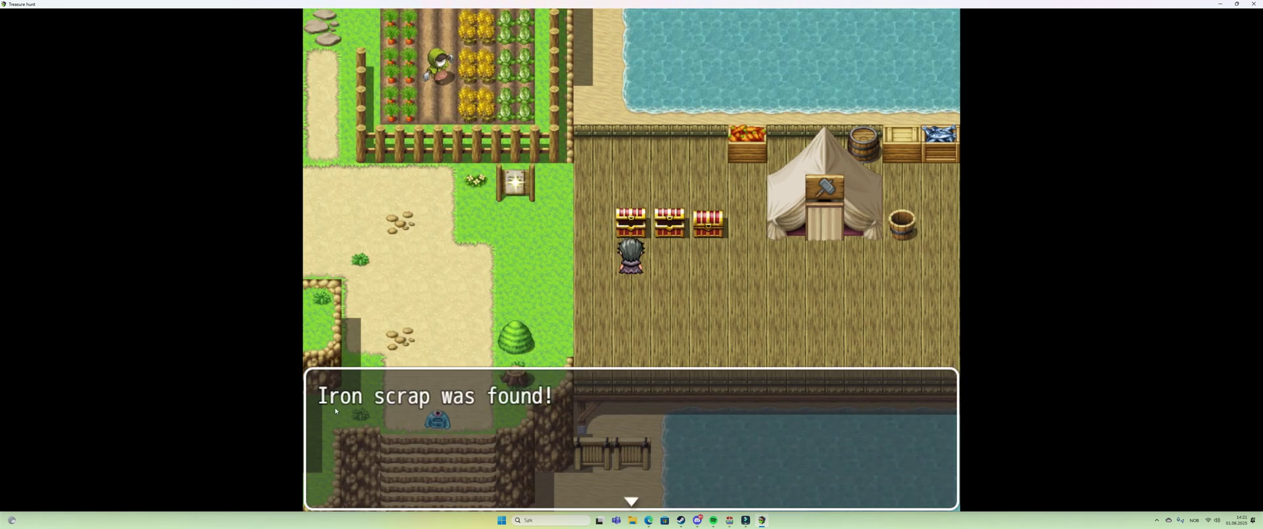
click(677, 310)
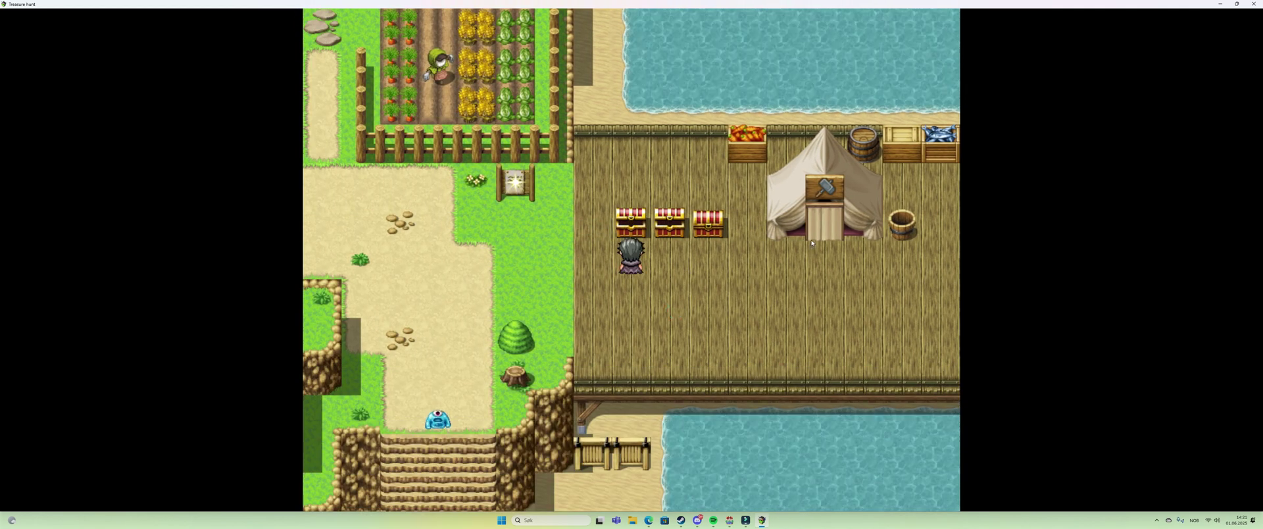
Step: Return to the blacksmith and test the "Fix your scrap?" offer with Iron scrap but no money
click(828, 227)
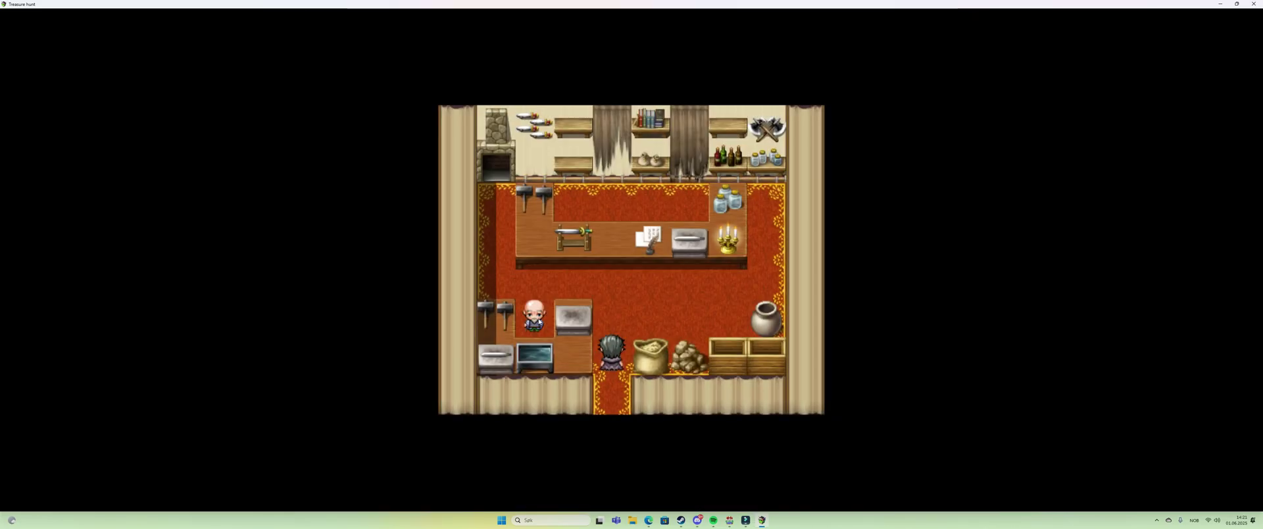
click(534, 315)
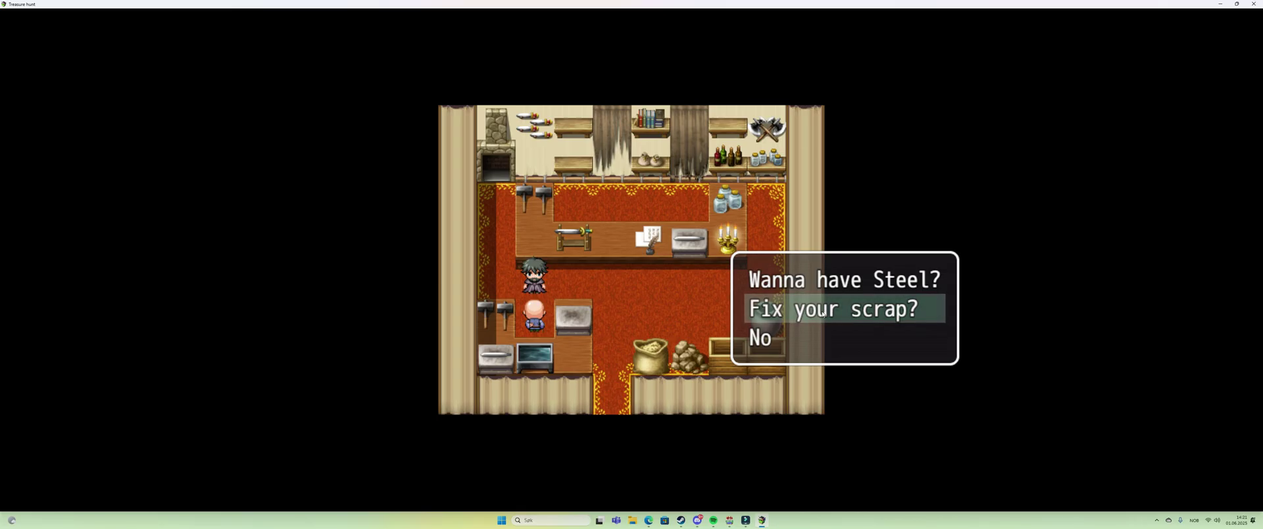
click(822, 311)
click(822, 311)
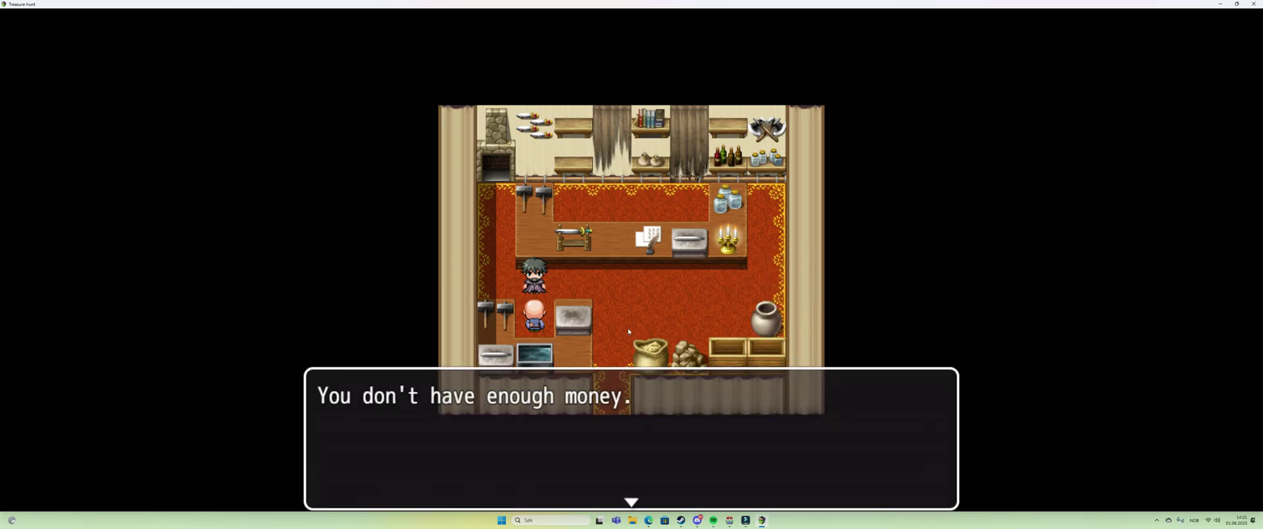
click(625, 305)
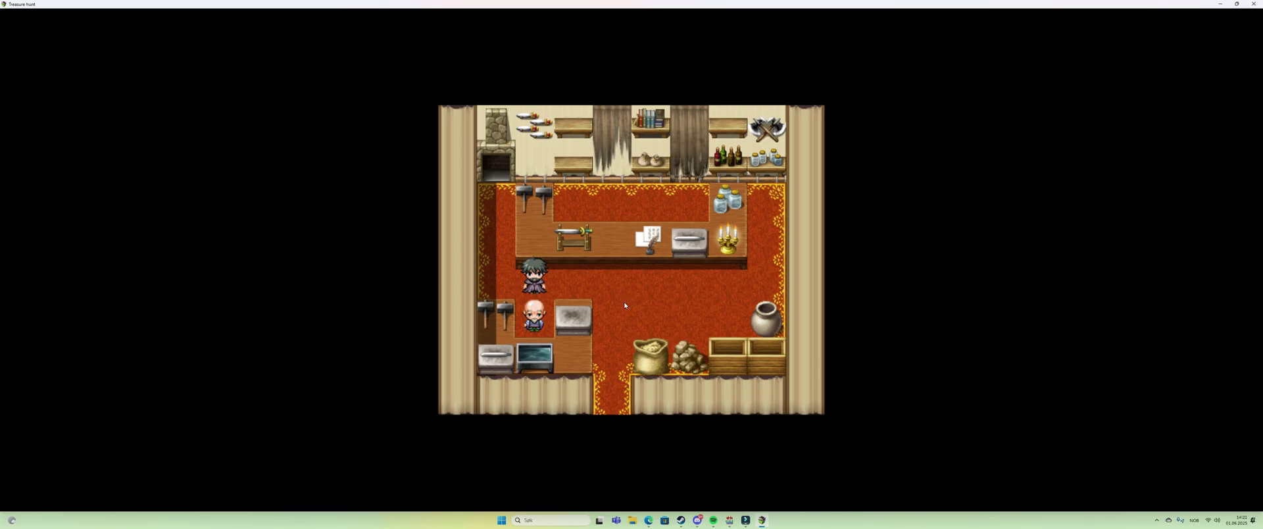
Step: Leave the tent and open the remaining closed treasure chest, the one nearest the tent
click(614, 355)
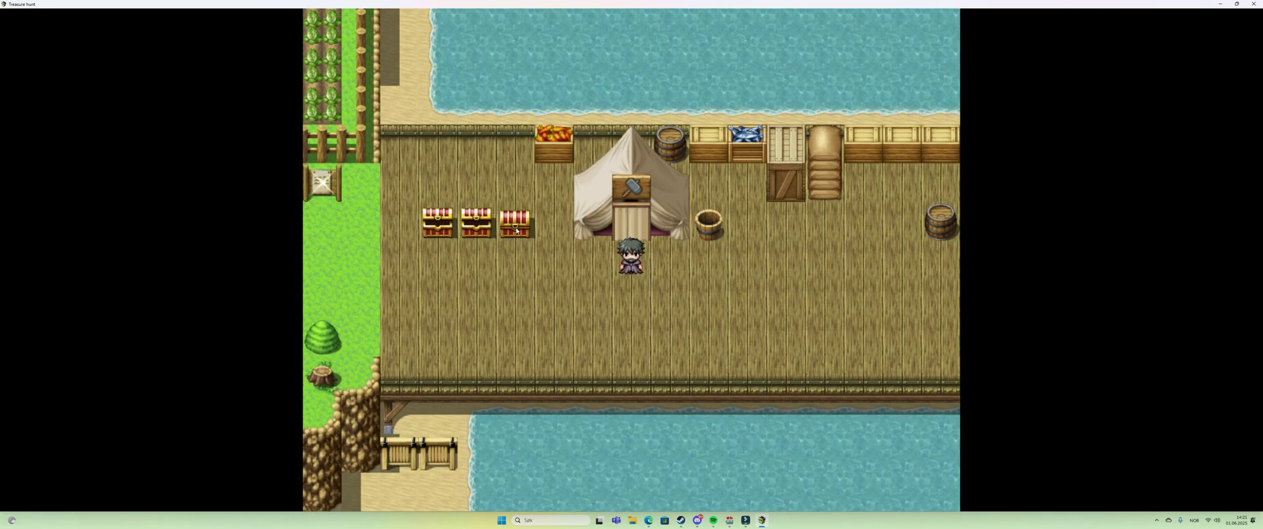
click(517, 230)
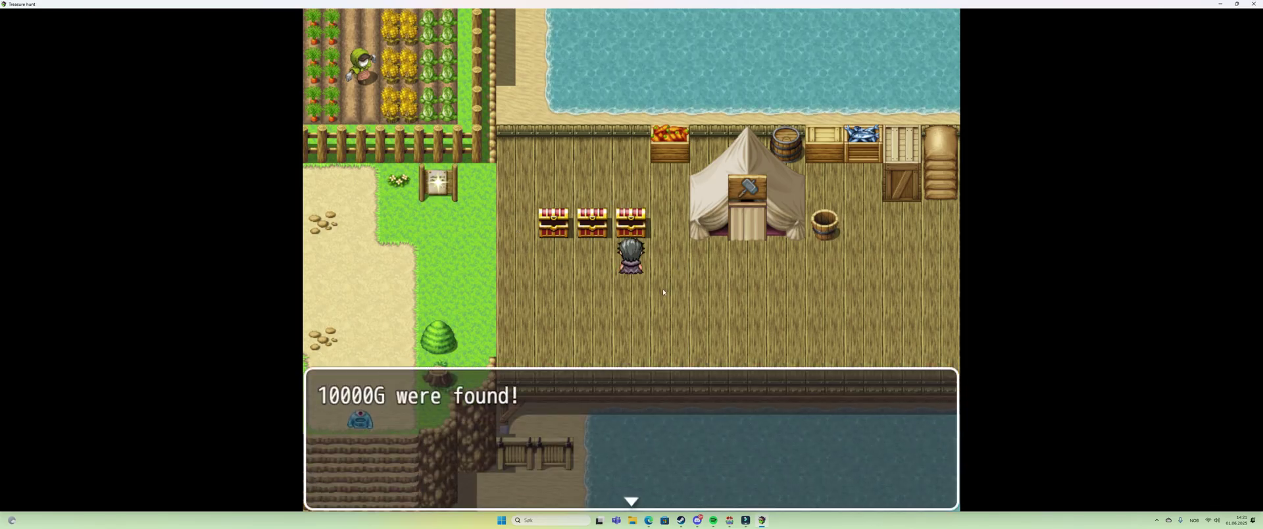
Step: Dismiss the chest message and check the carried items and money before visiting the blacksmith
click(686, 299)
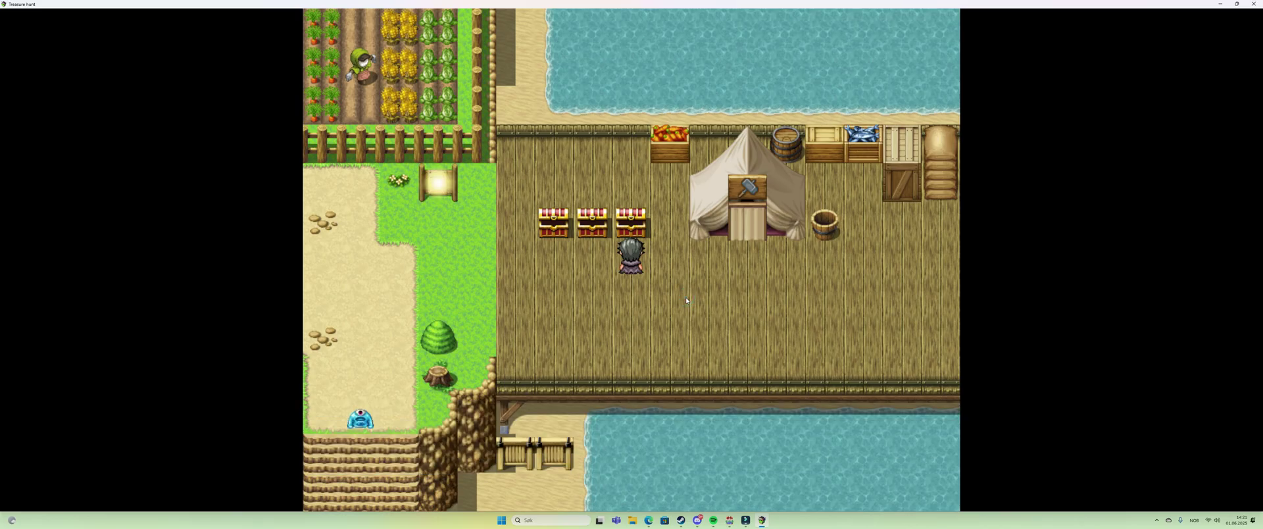
right_click(685, 298)
click(345, 51)
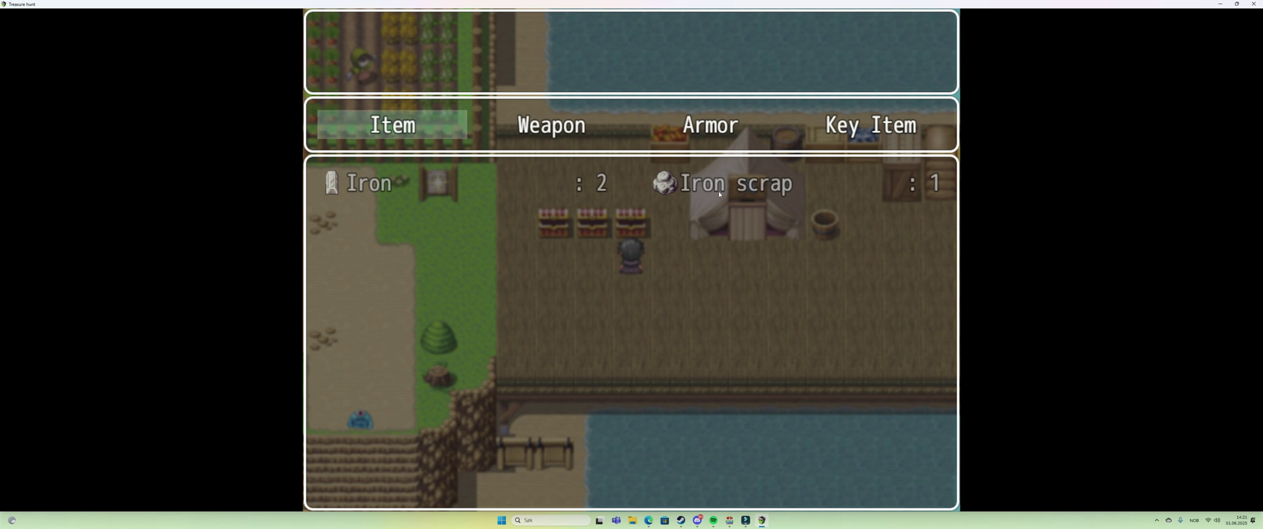
right_click(667, 213)
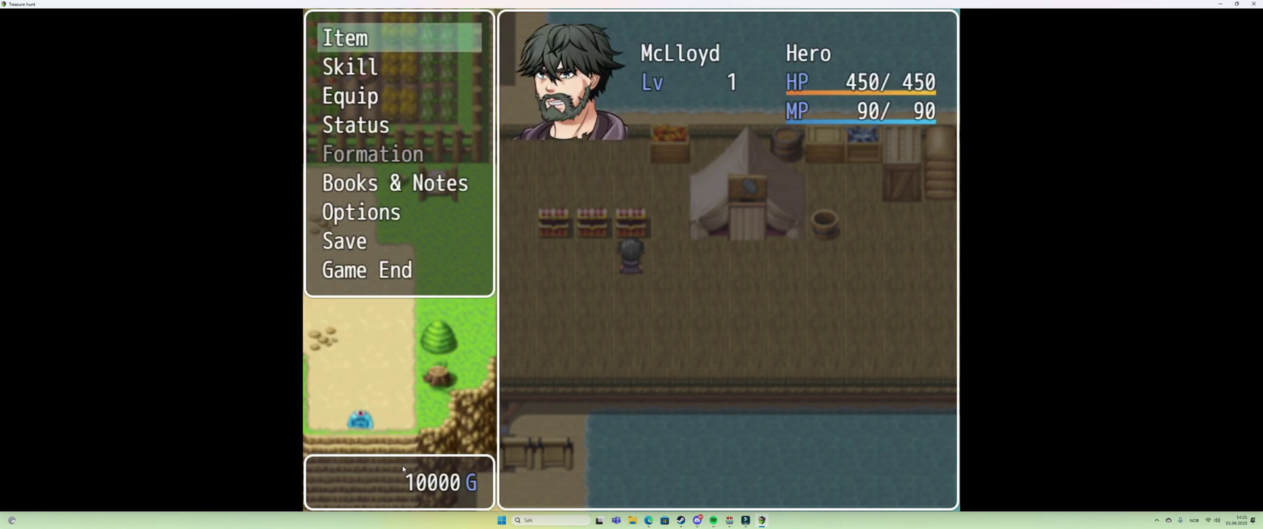
right_click(708, 298)
Step: Enter the tent and have the blacksmith make Steel through the "Wanna have Steel?" offer
click(745, 229)
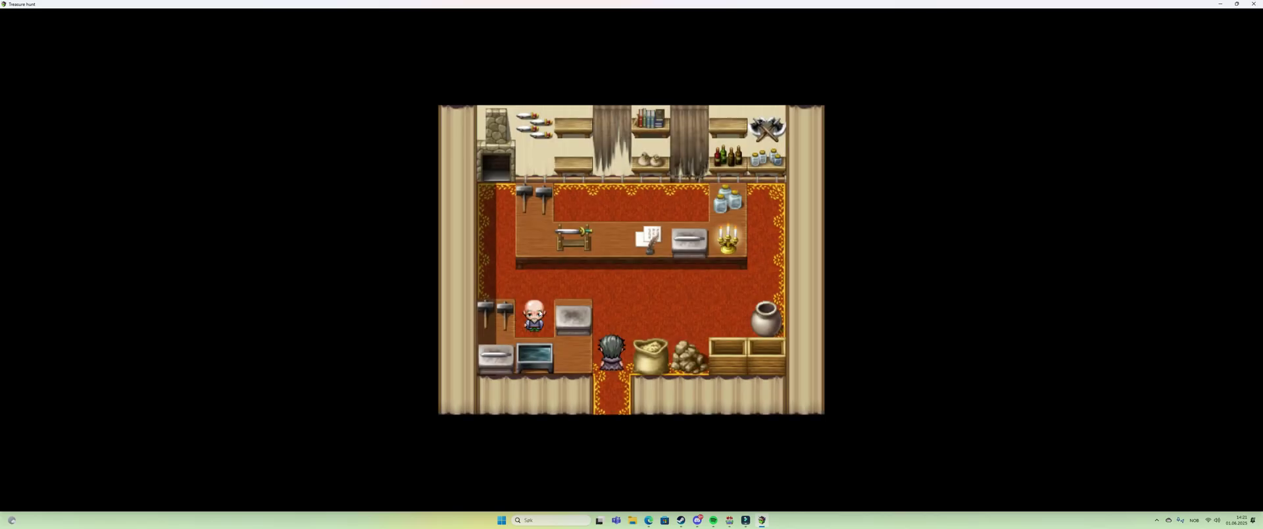
click(535, 315)
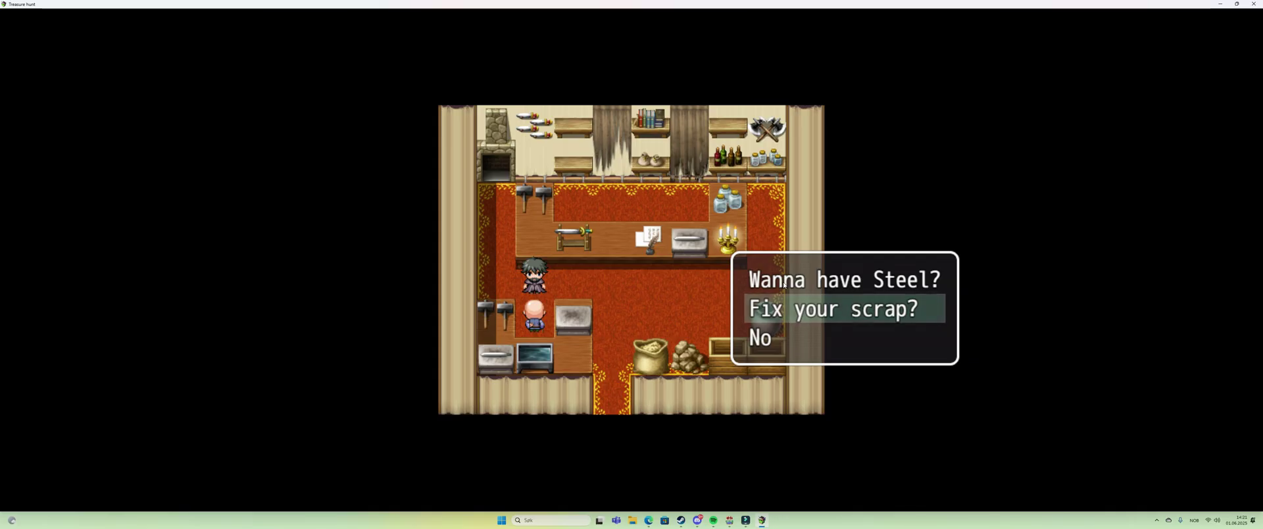
click(783, 281)
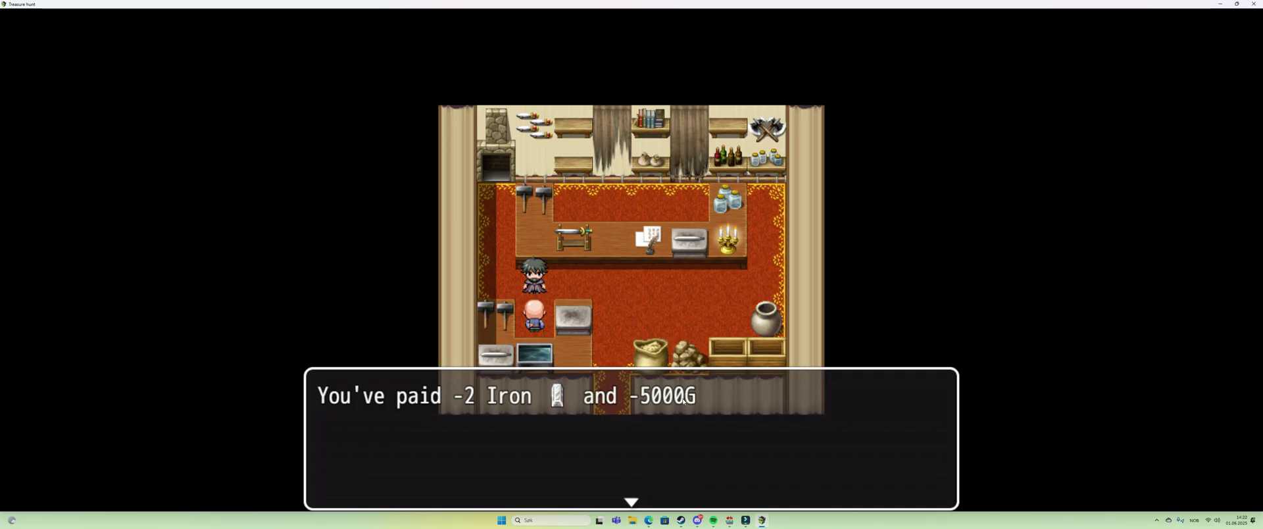
click(533, 326)
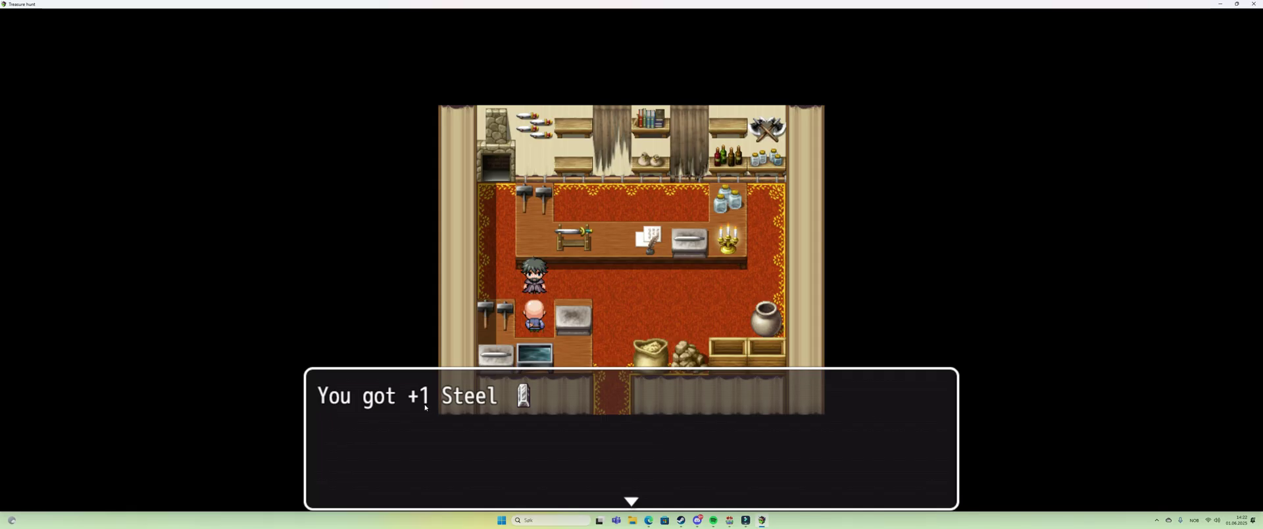
click(504, 407)
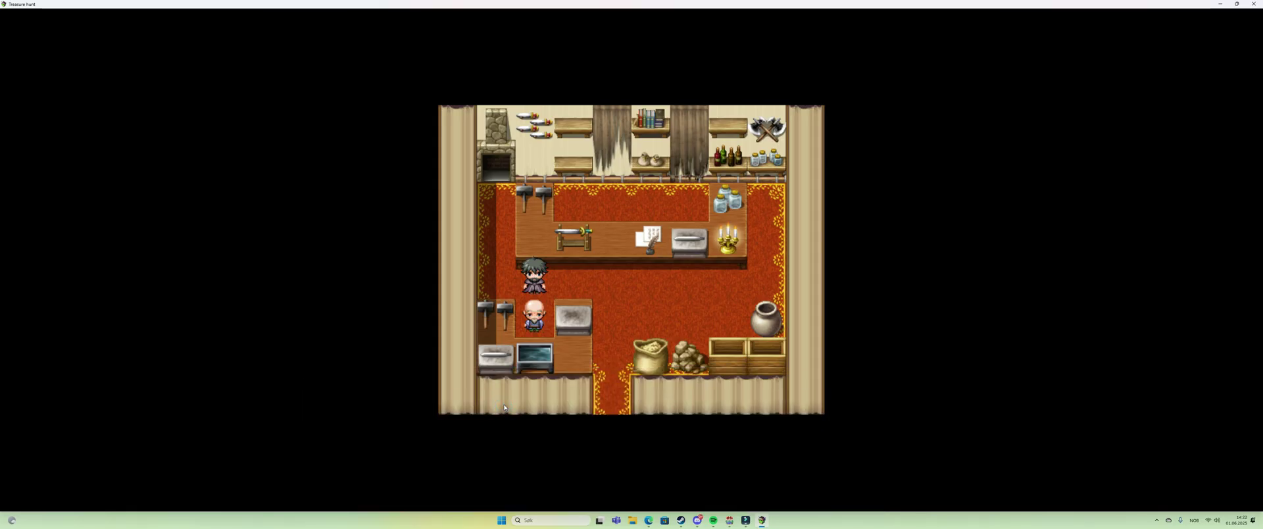
Step: Check the remaining money and item list after the Steel trade, then return to the tent scene
right_click(472, 258)
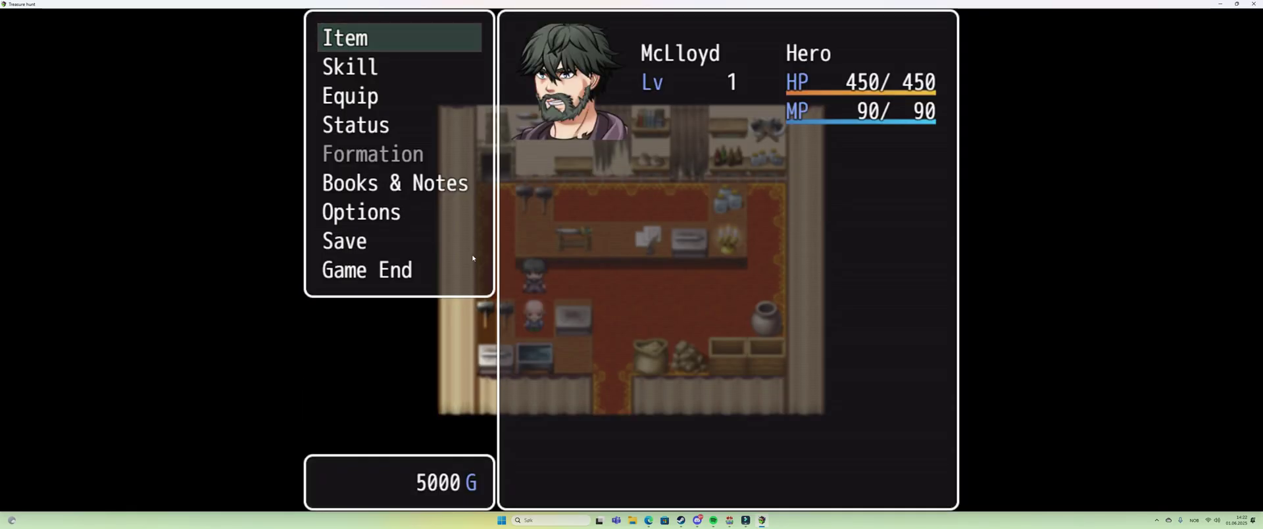
click(360, 41)
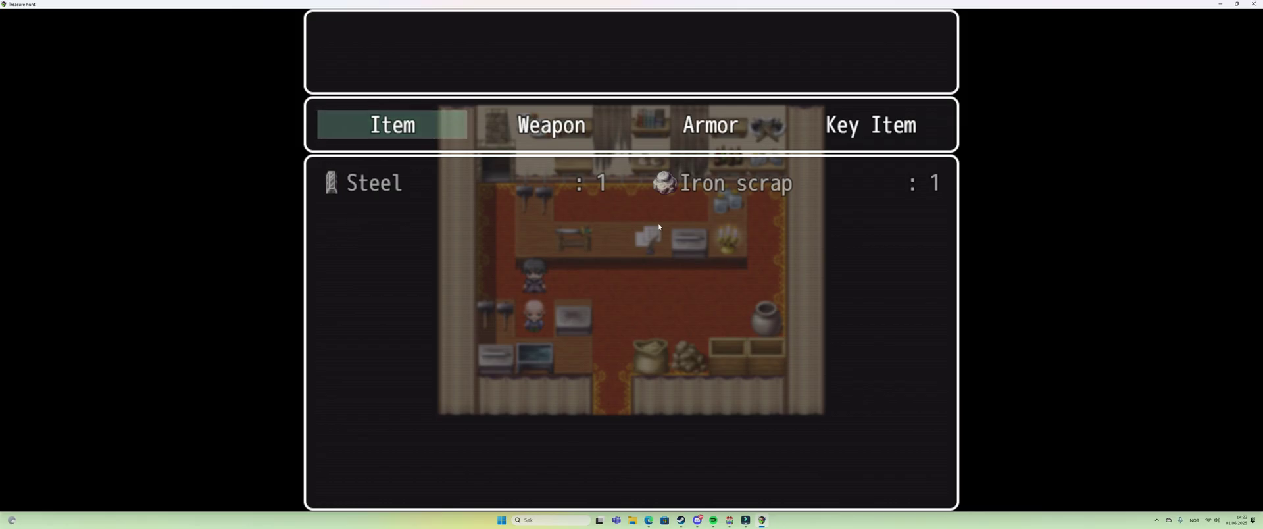
key(Escape)
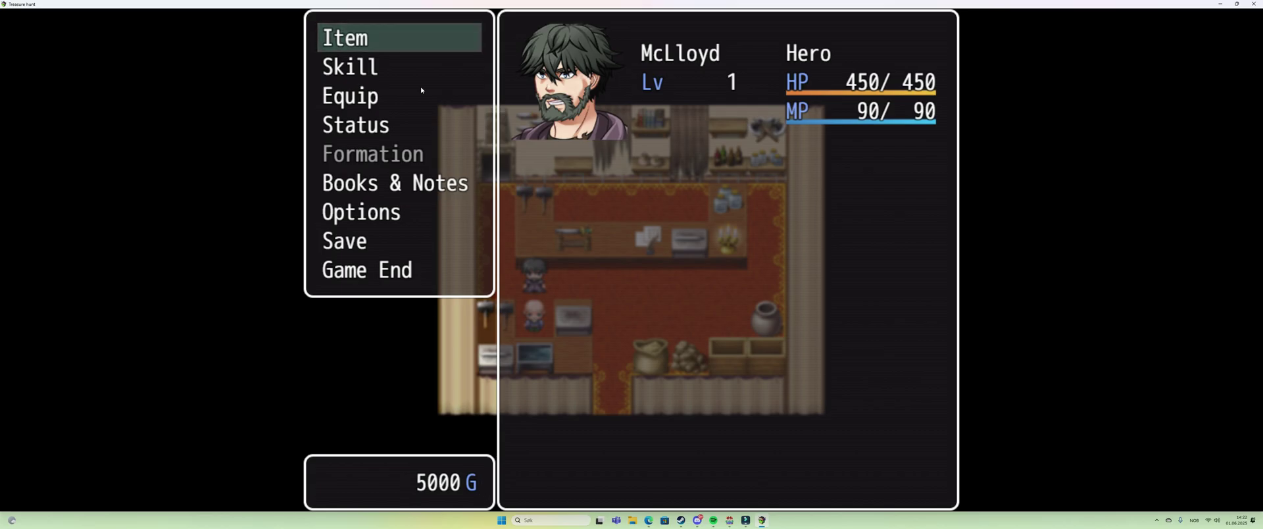
key(Escape)
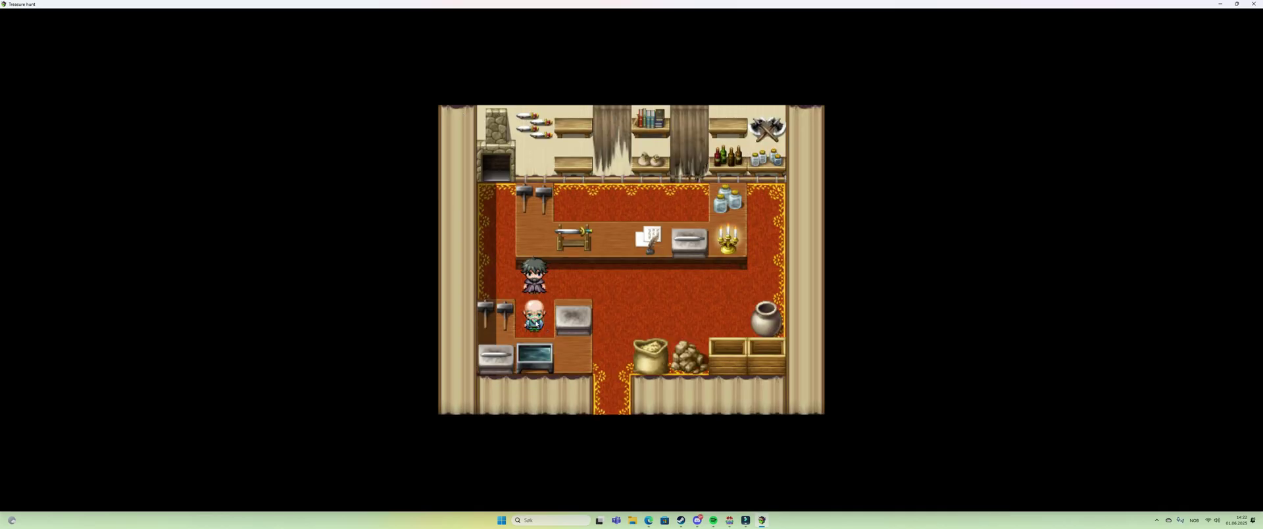
Step: Talk to the blacksmith again and trade the Iron scrap for Iron through "Fix your scrap?"
click(534, 318)
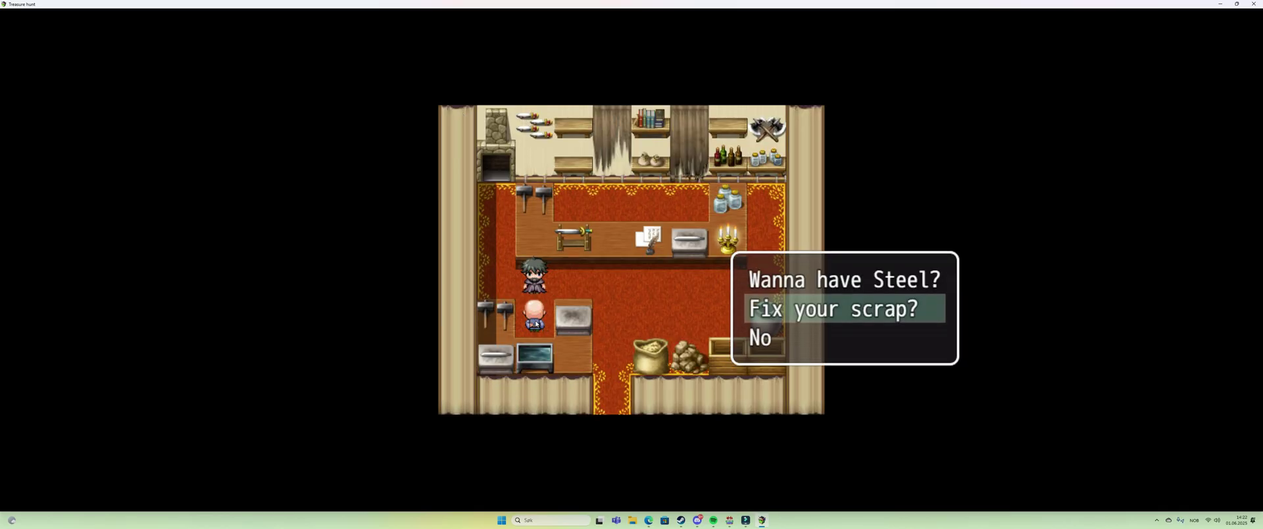
click(810, 311)
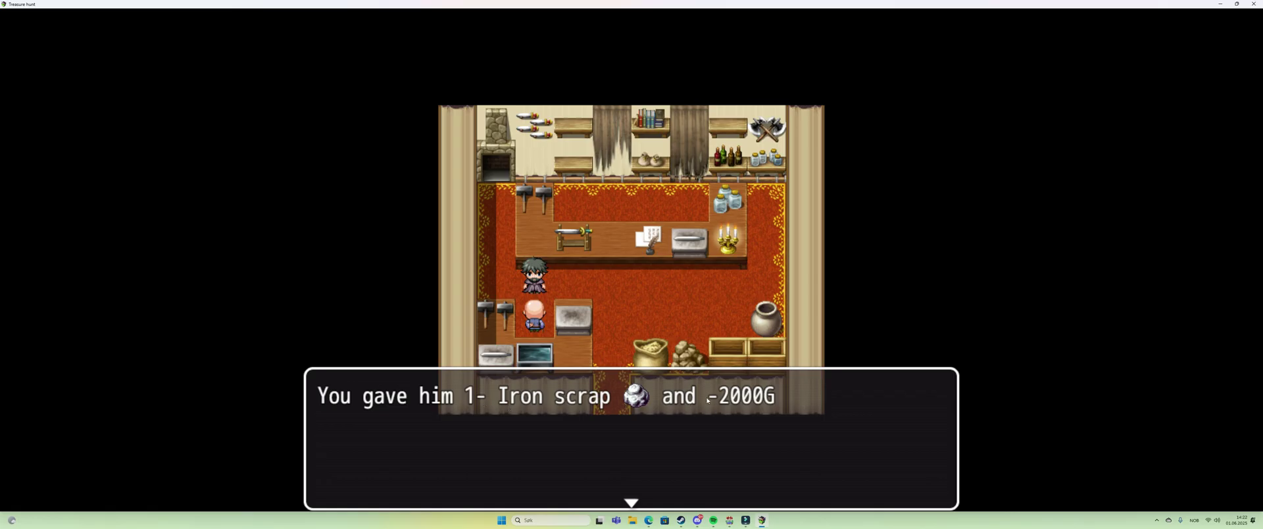
click(615, 305)
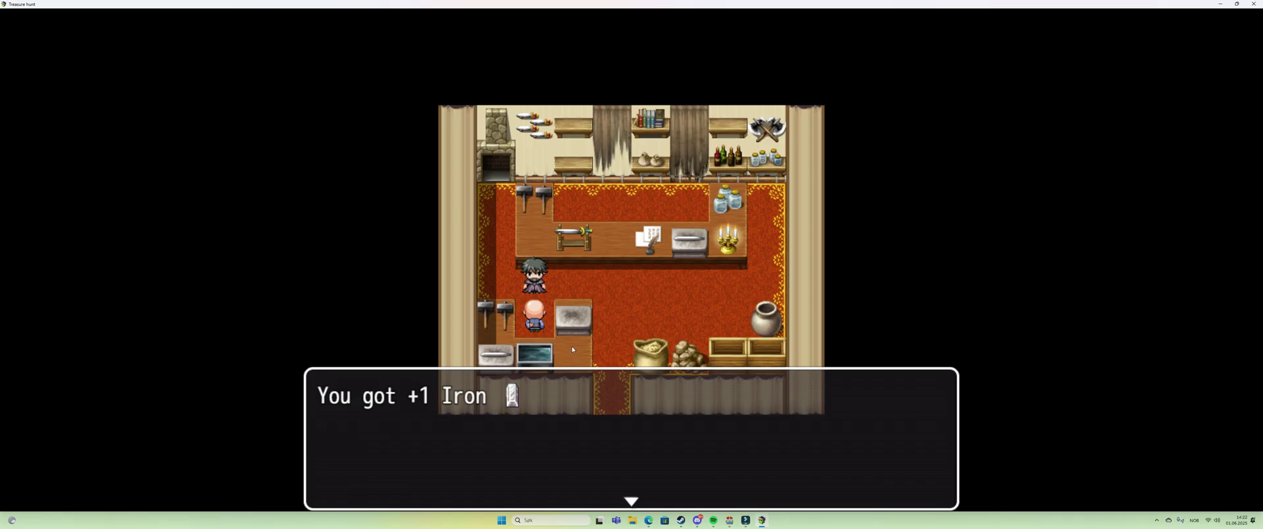
click(516, 397)
Step: Check the money and items after the scrap trade, then return to the game and head for the tent exit
right_click(546, 255)
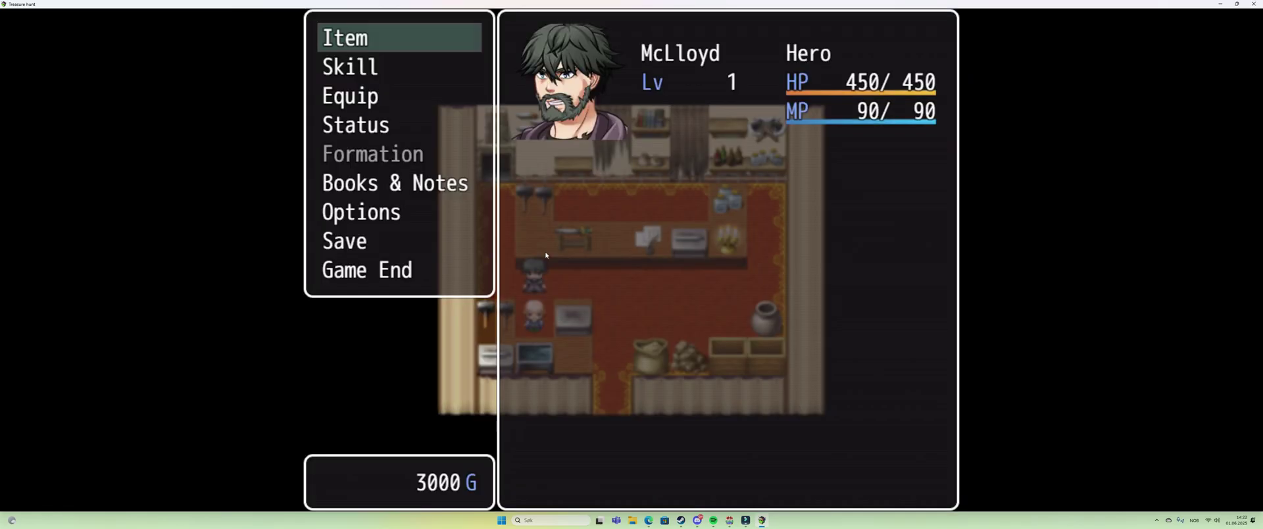
click(357, 40)
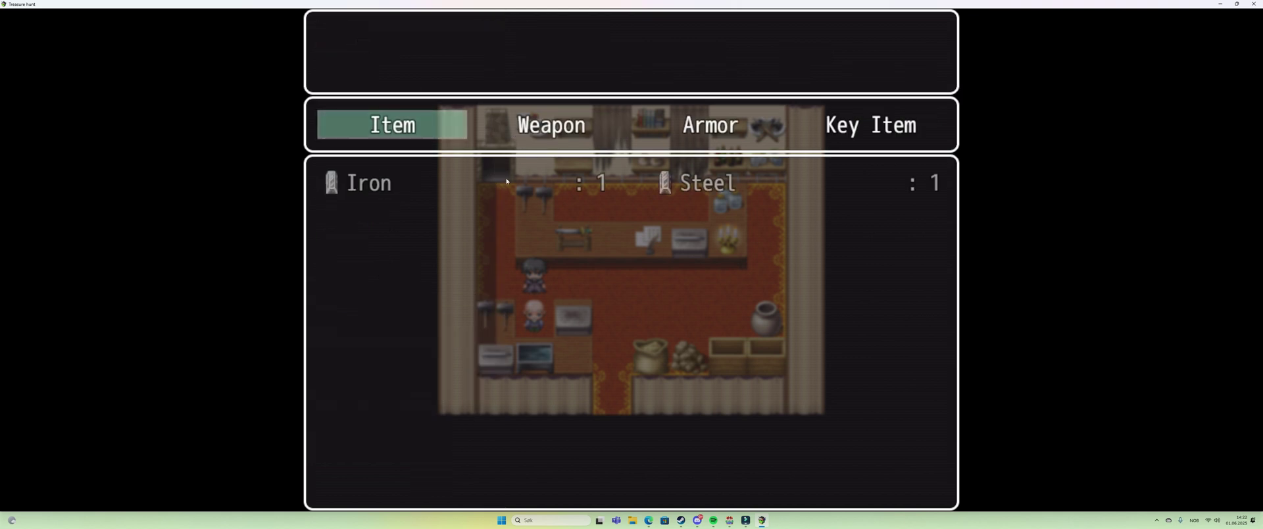
right_click(615, 197)
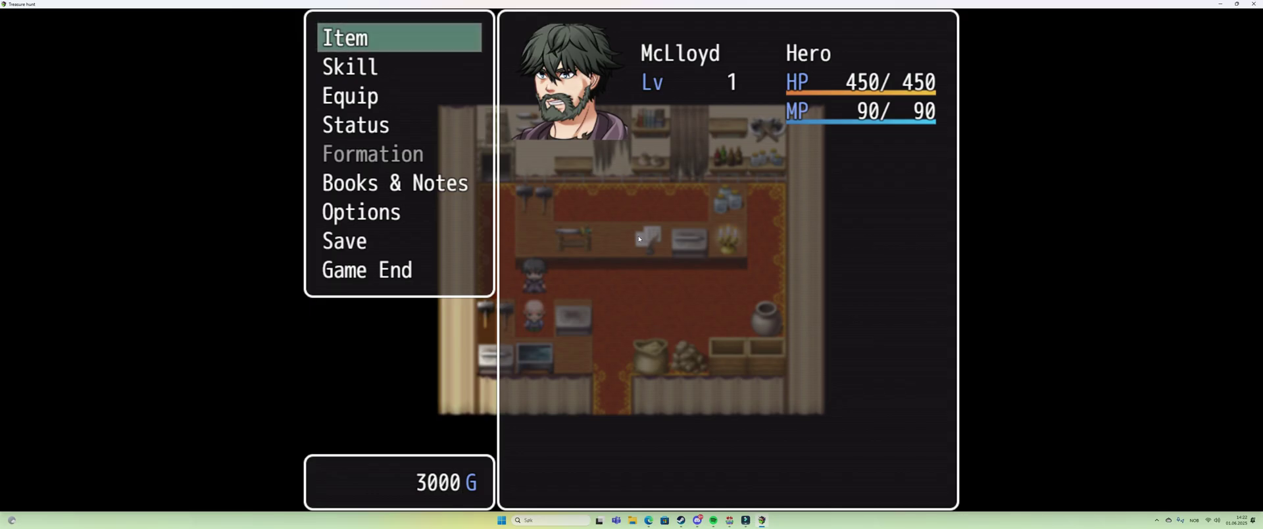
key(Escape)
click(610, 337)
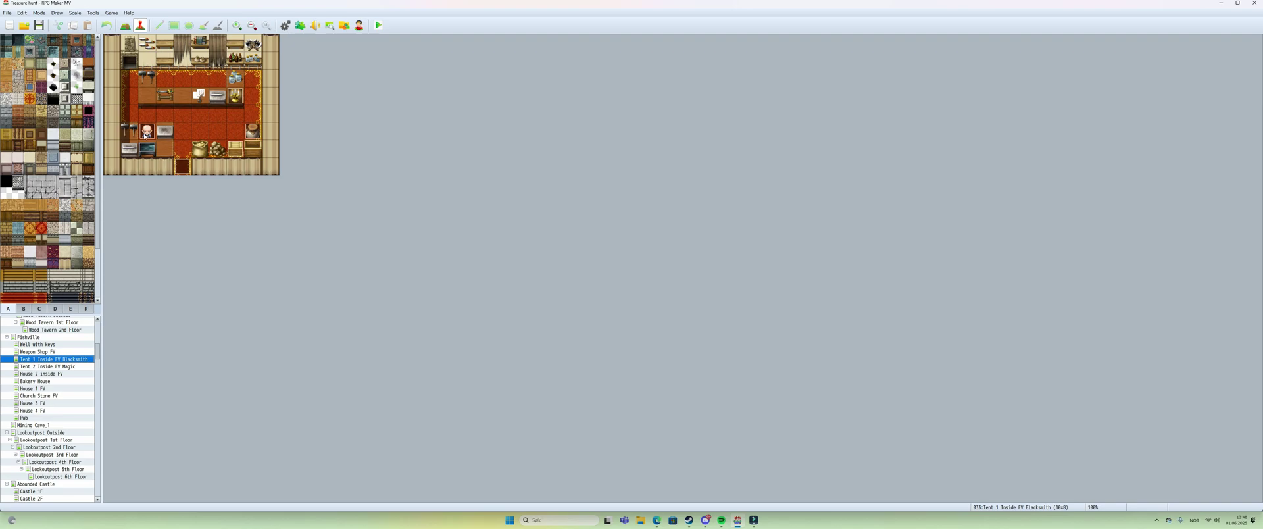
Step: In RPG Maker MV, open the blacksmith event EV004 and examine page 1's dialogue and Control Self Switch command
click(146, 132)
right_click(146, 132)
click(164, 136)
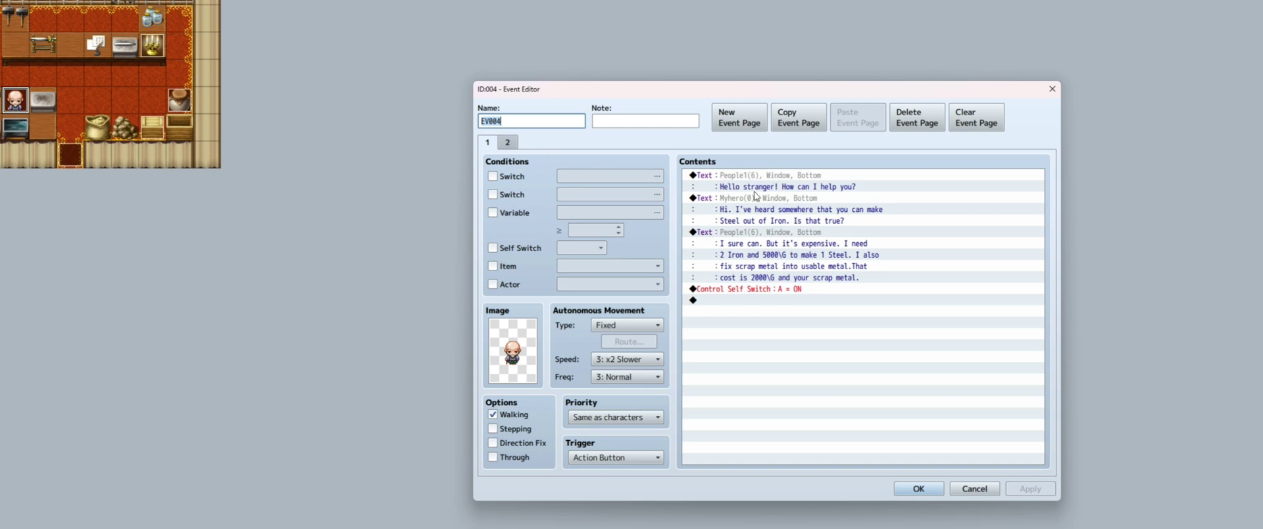
click(757, 289)
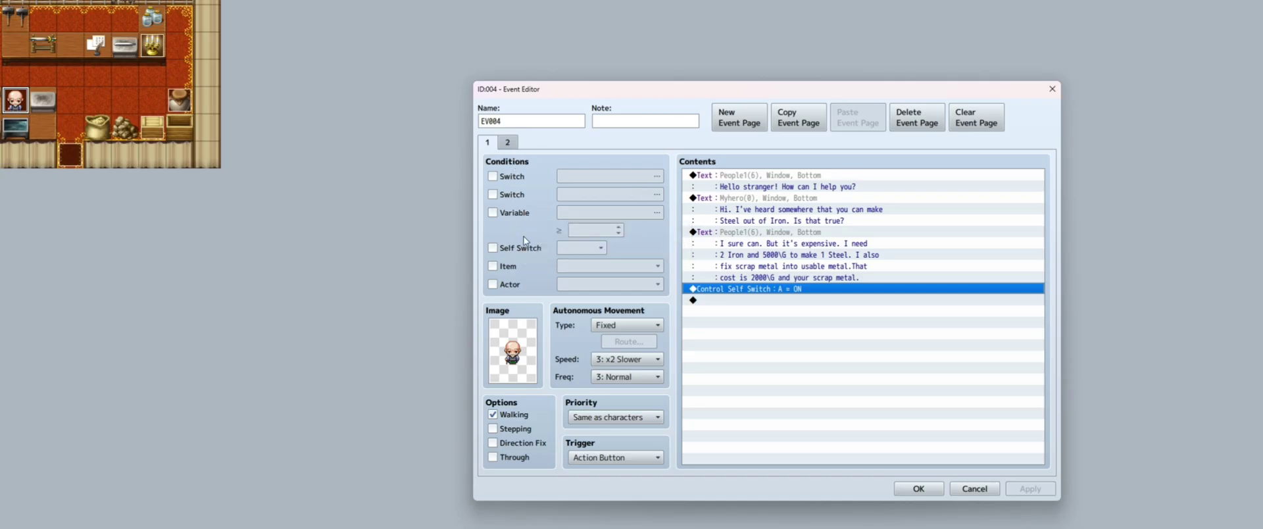
Step: Examine the command list on event page 2, covering the Steel, scrap and No choice branches
click(506, 146)
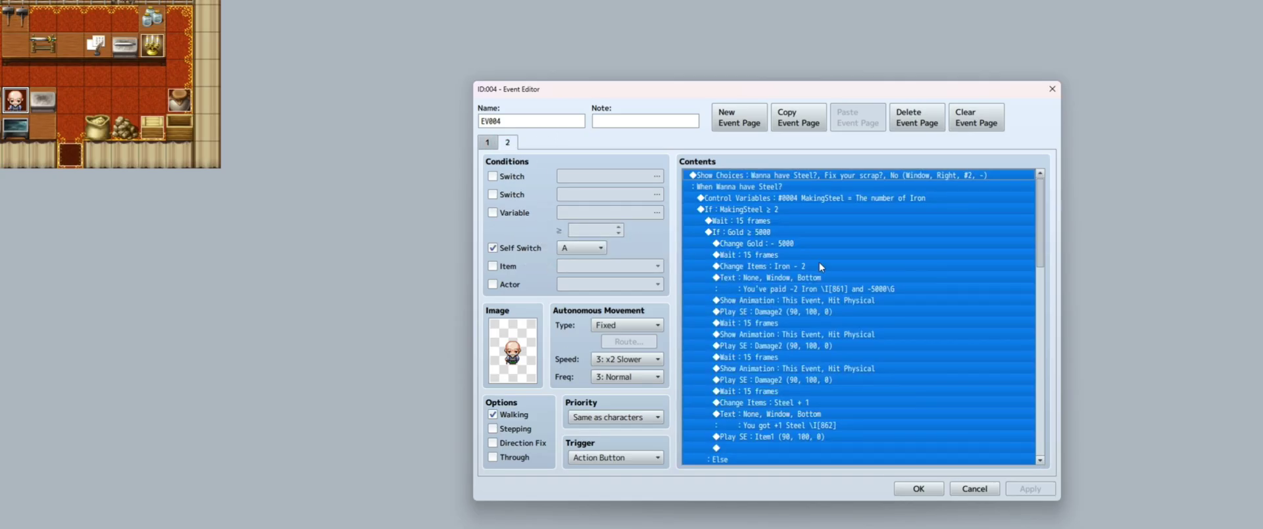
click(820, 265)
scroll(849, 246, down, 3)
scroll(849, 244, down, 6)
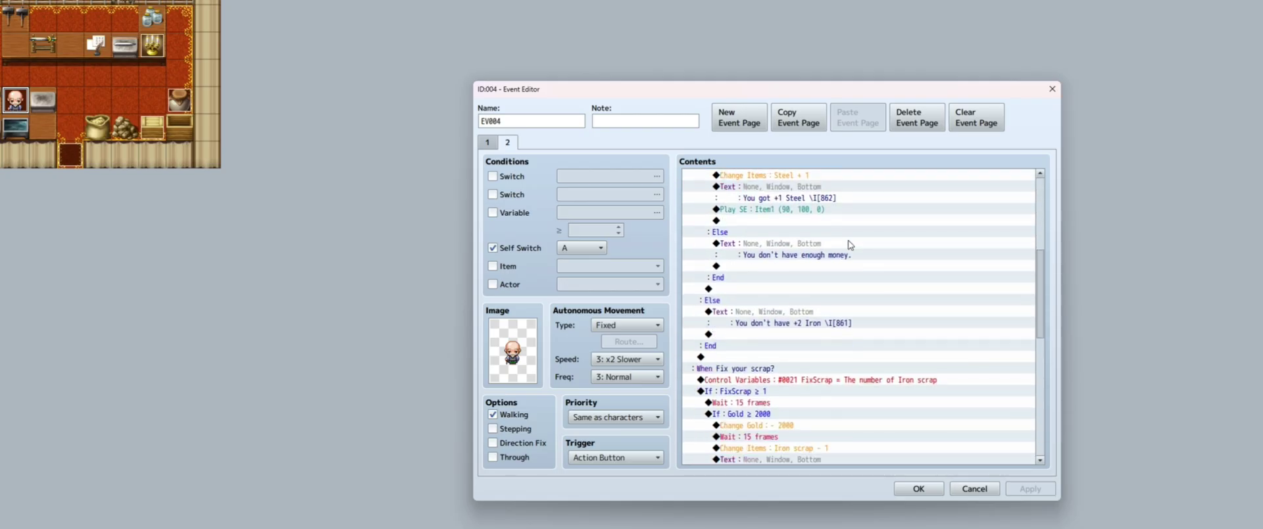
scroll(849, 244, down, 7)
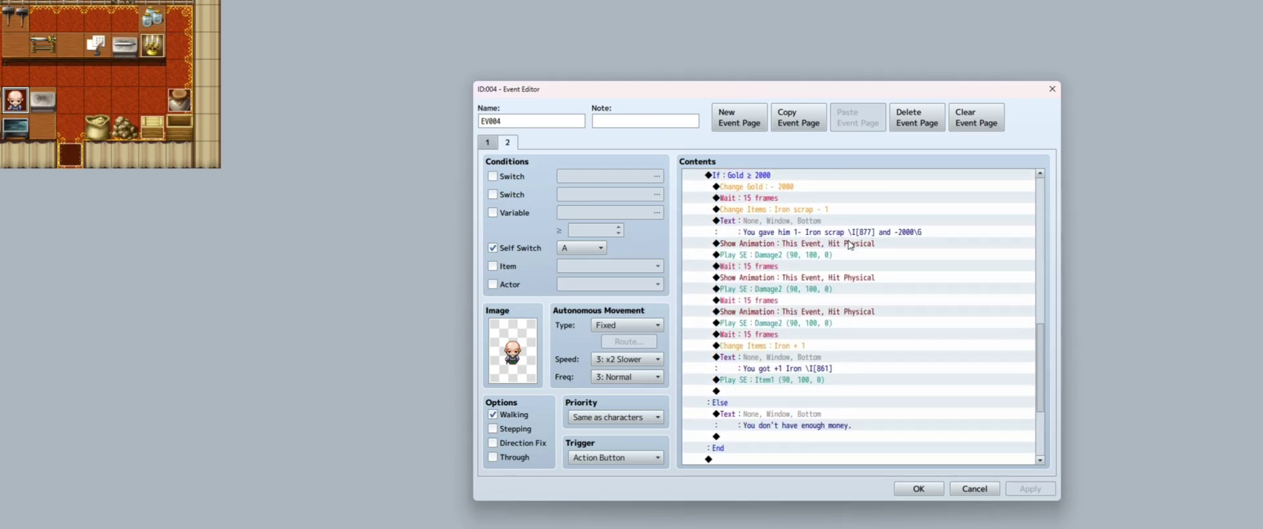
scroll(848, 245, up, 6)
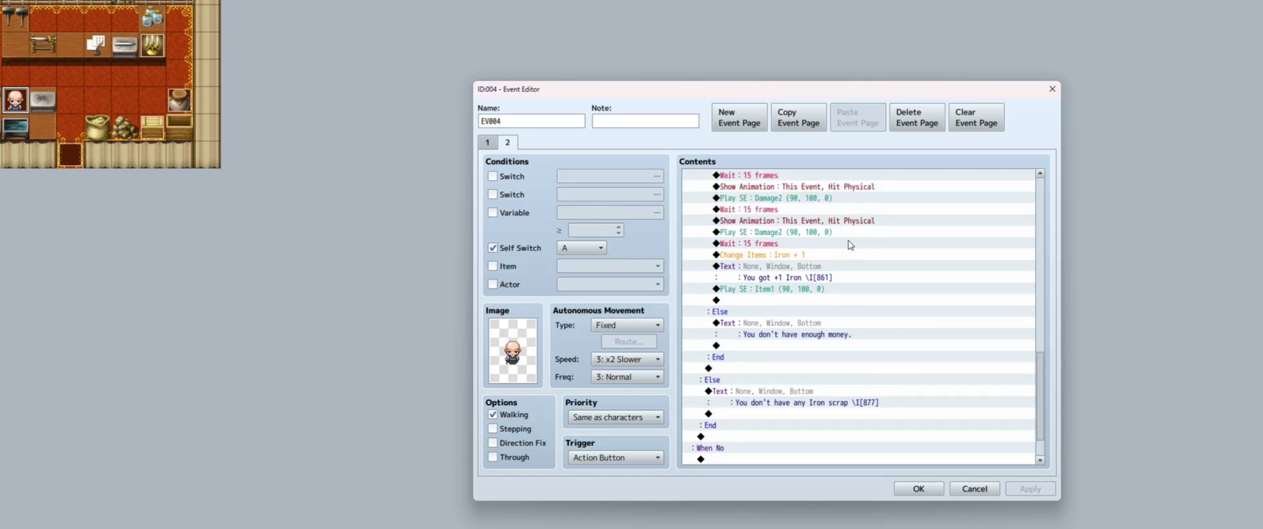
scroll(849, 244, up, 7)
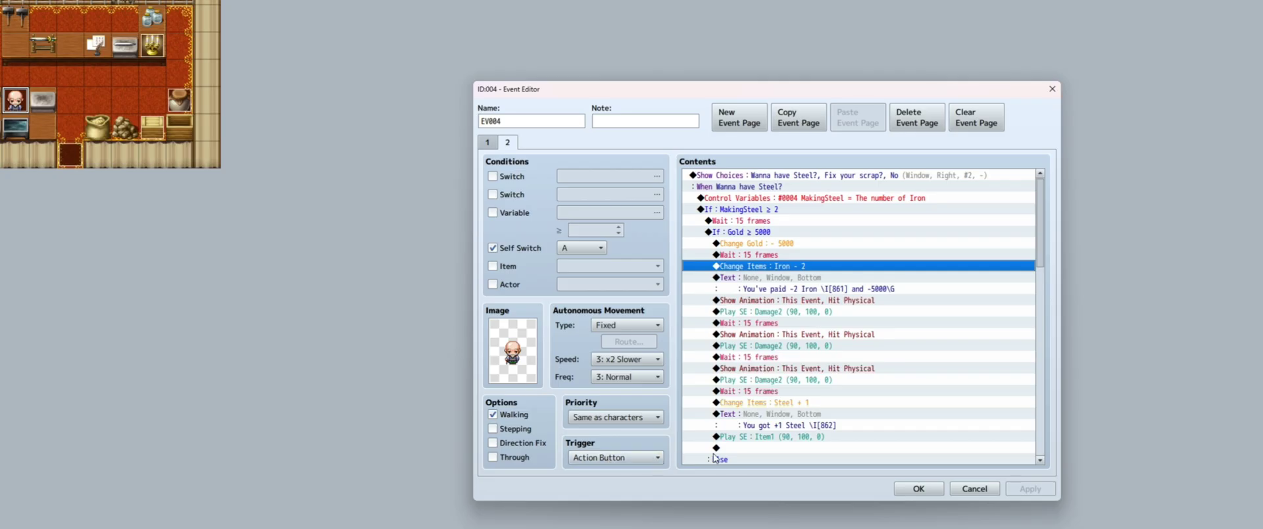
Step: Inspect the settings of the Show Choices command on page 2 and leave them as they are
click(728, 177)
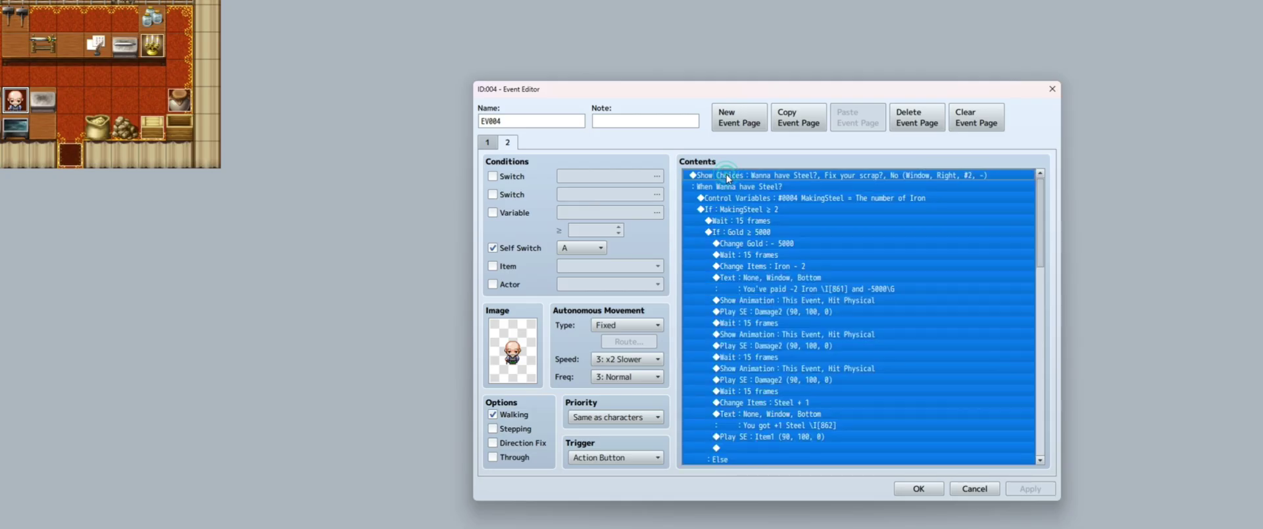
double_click(727, 178)
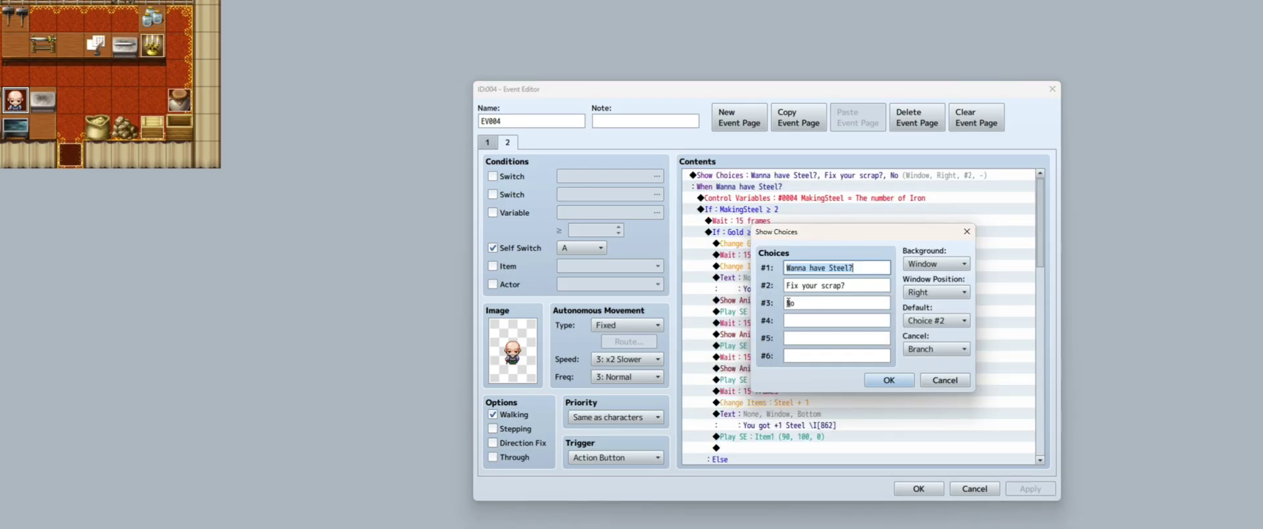
key(Escape)
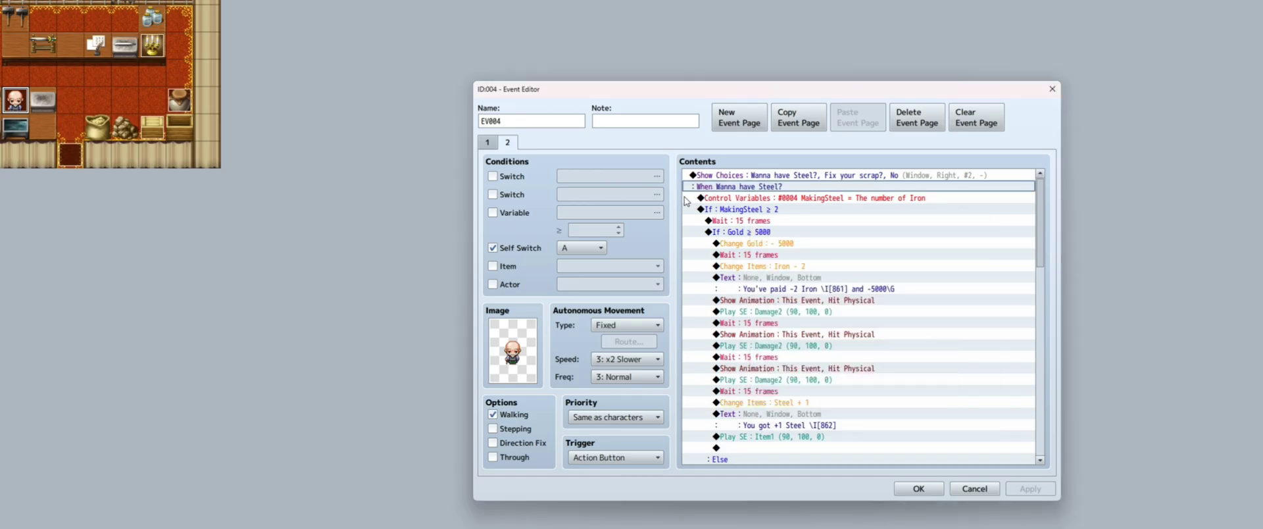
Step: Open the Control Variables command of the Steel choice and check that it targets the MakingSteel variable
click(722, 202)
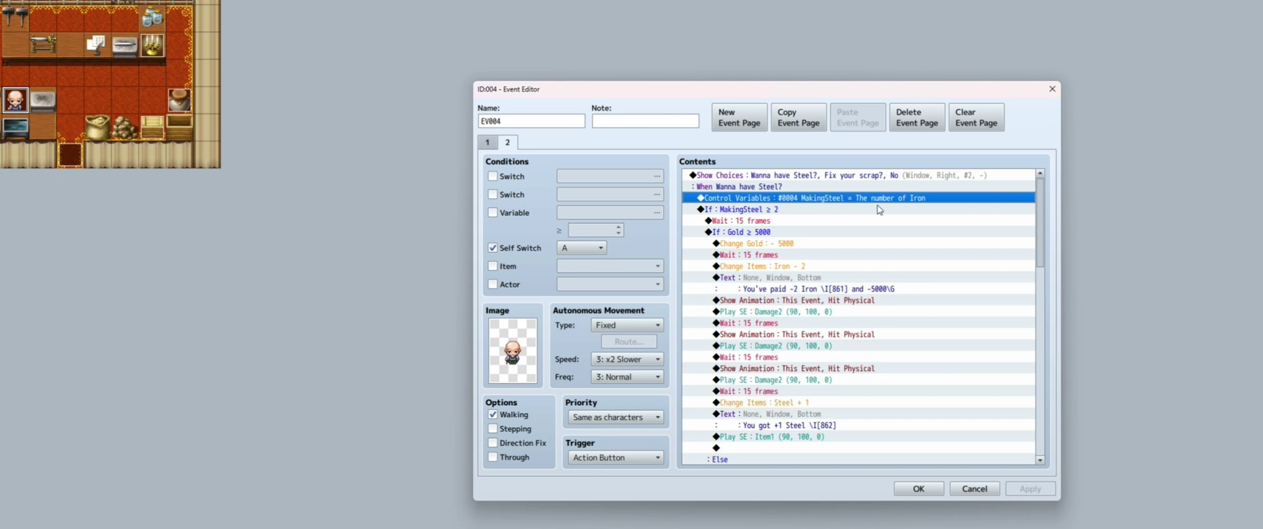
right_click(749, 199)
click(776, 219)
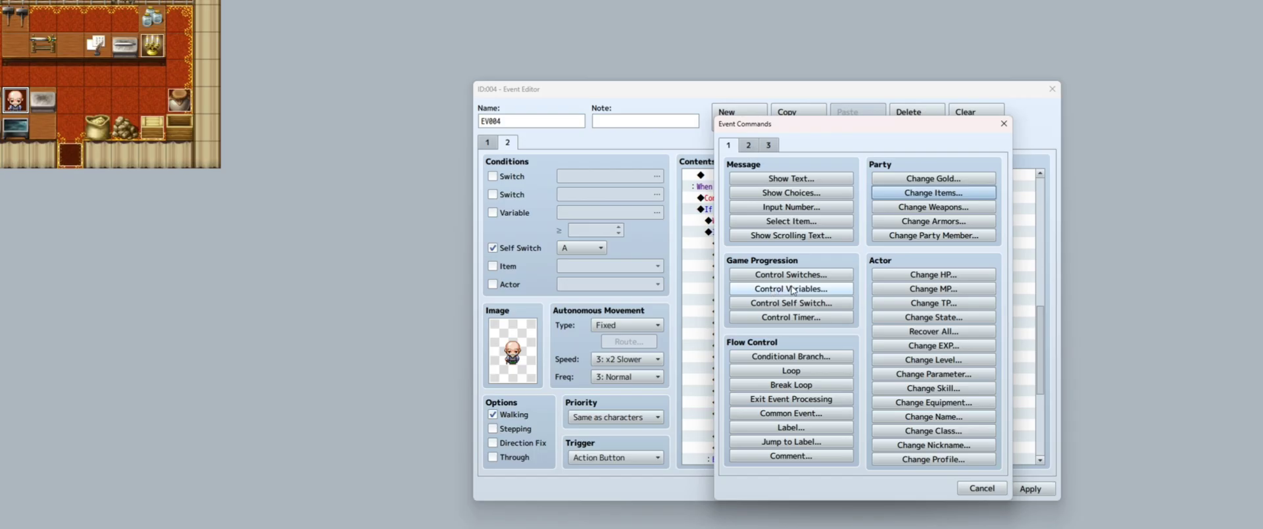
click(793, 289)
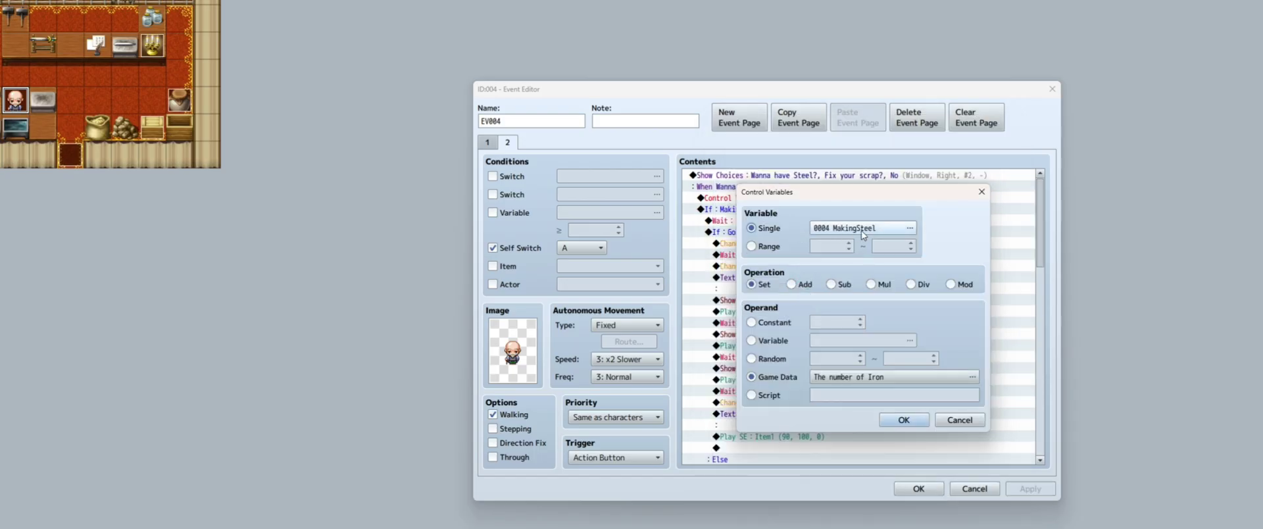
click(860, 230)
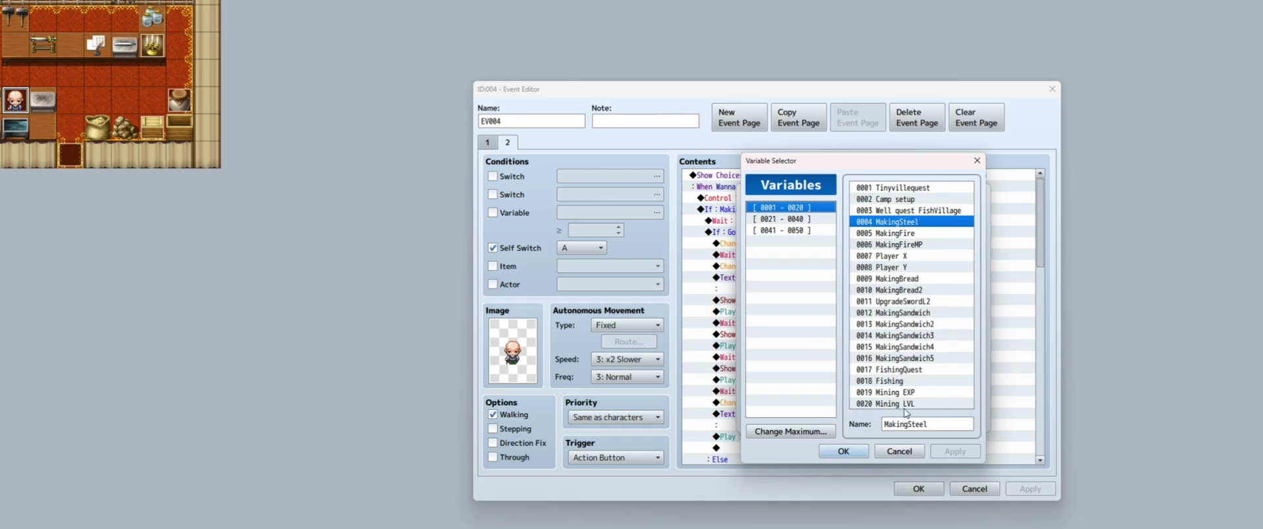
click(844, 451)
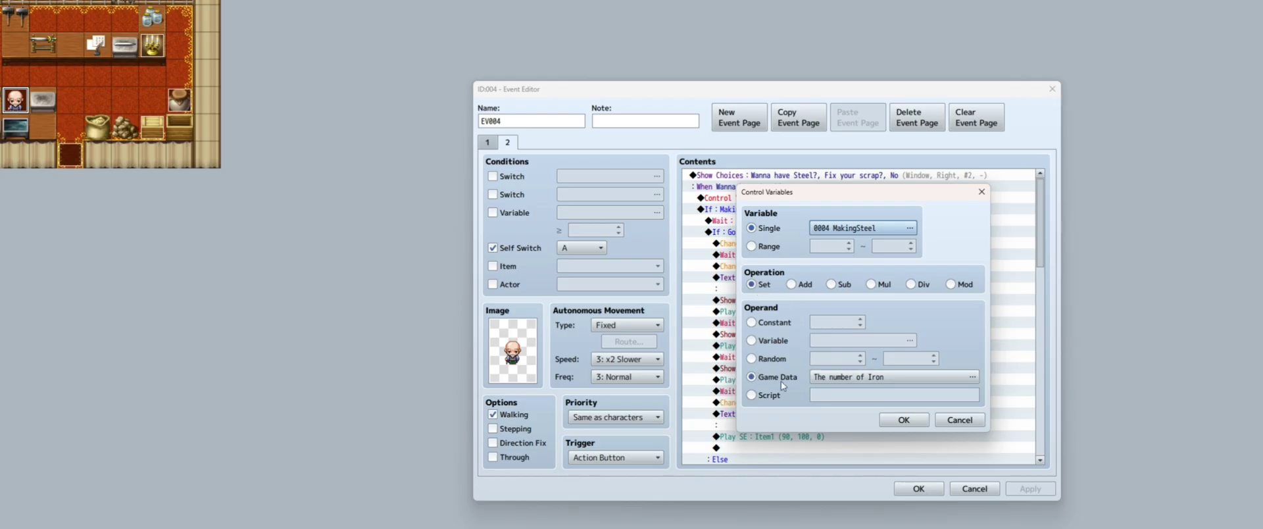
Step: Inspect the Game Data operand that sets MakingSteel from the Iron possession count, and keep the command's settings
click(844, 379)
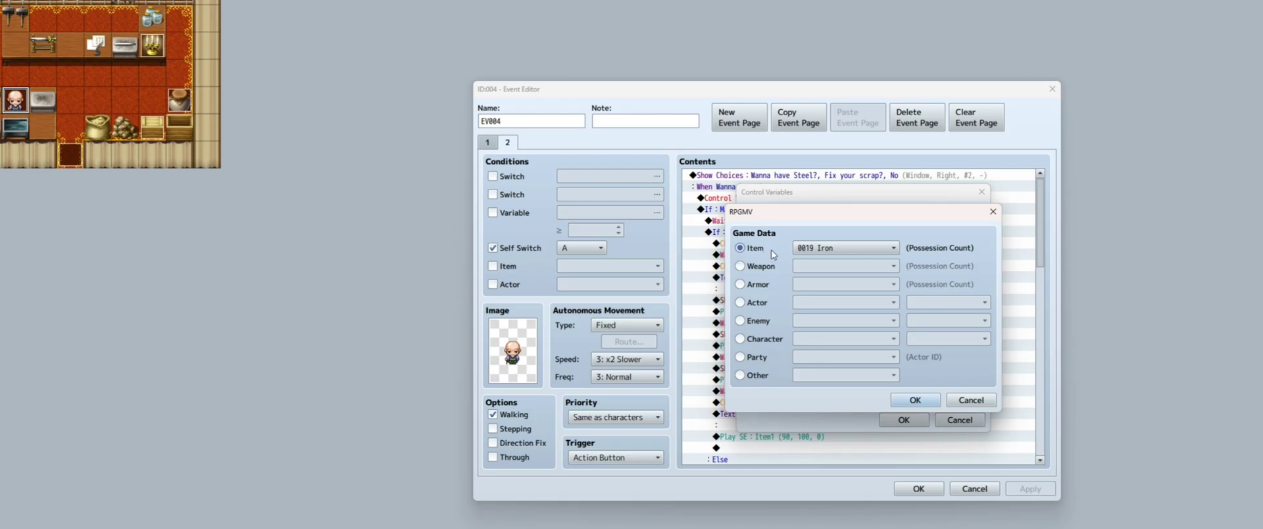
click(917, 401)
click(905, 419)
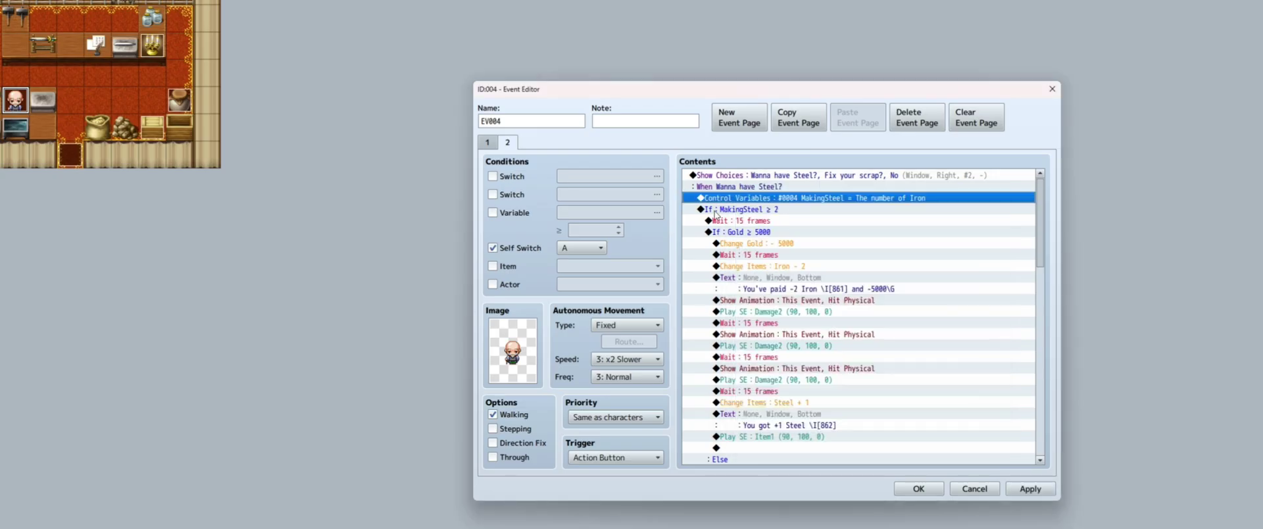
Step: View the options for a new Conditional Branch within the Steel choice and close them without adding a command
click(718, 210)
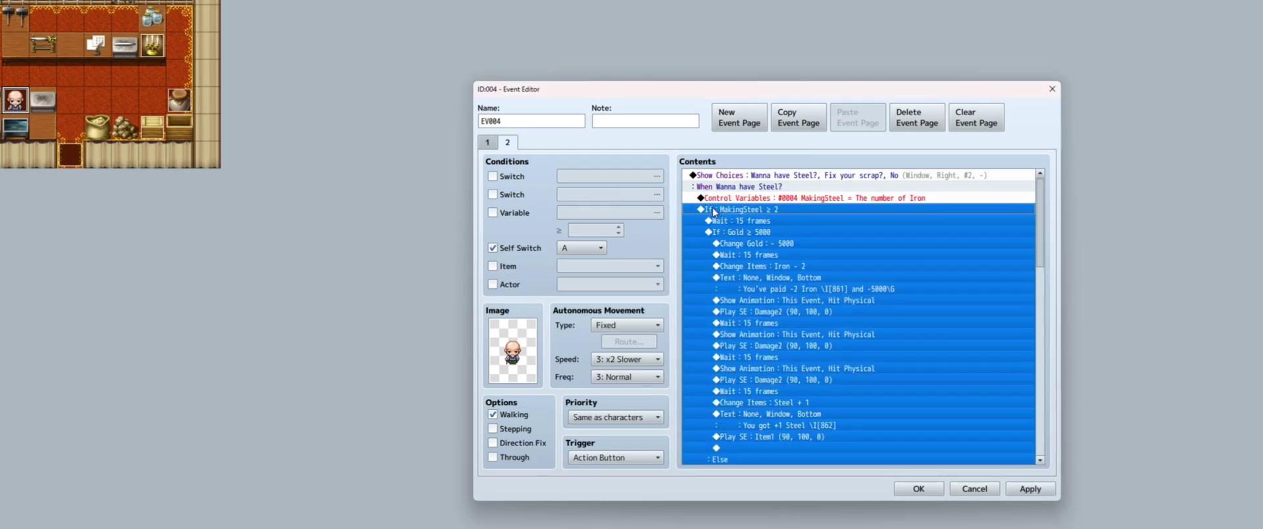
right_click(718, 214)
click(750, 230)
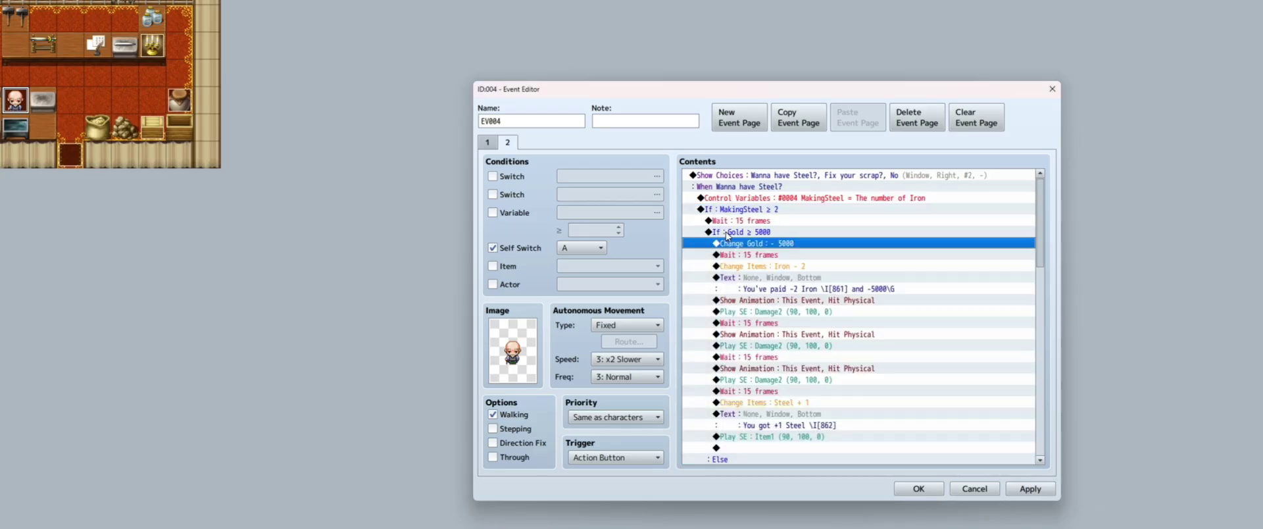
click(727, 231)
key(Insert)
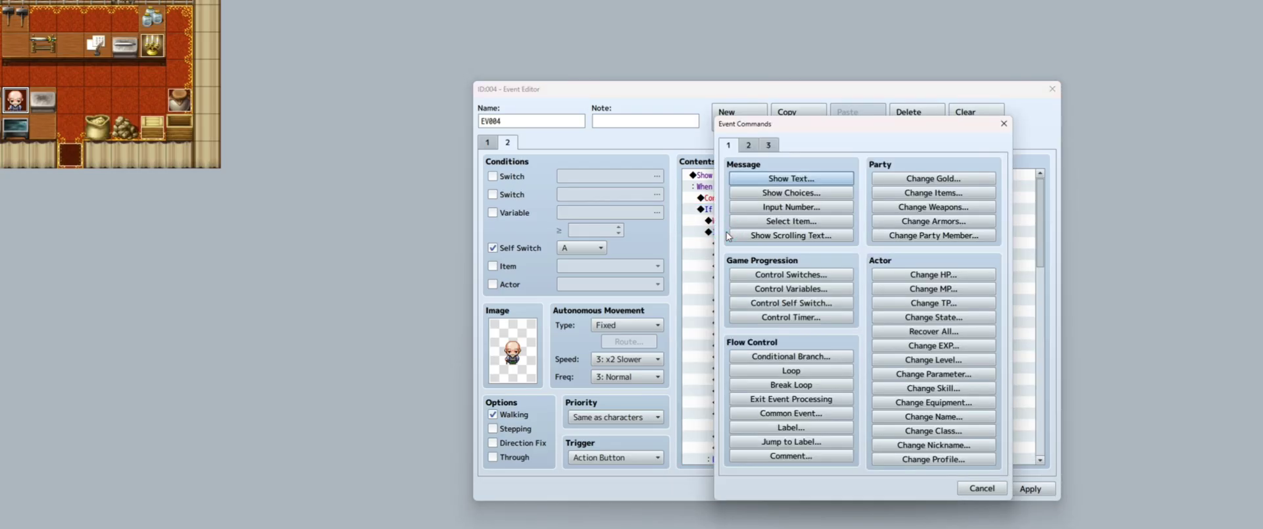
click(792, 359)
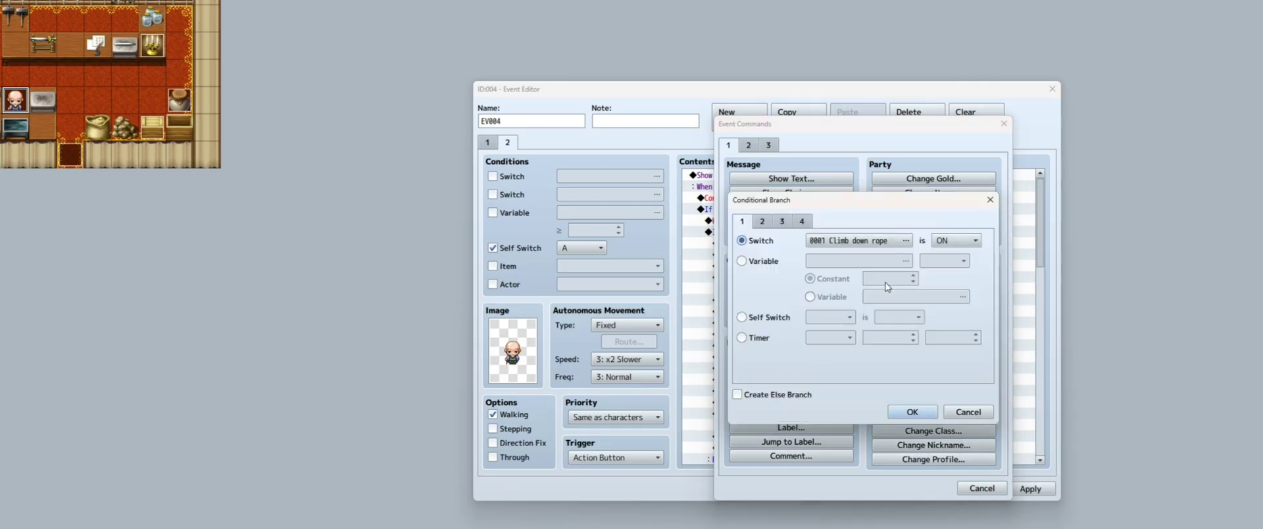
click(990, 199)
click(1004, 123)
Step: Inspect the MakingSteel conditional branch, including its comparison, constant and Else branch option, and keep its settings
double_click(729, 231)
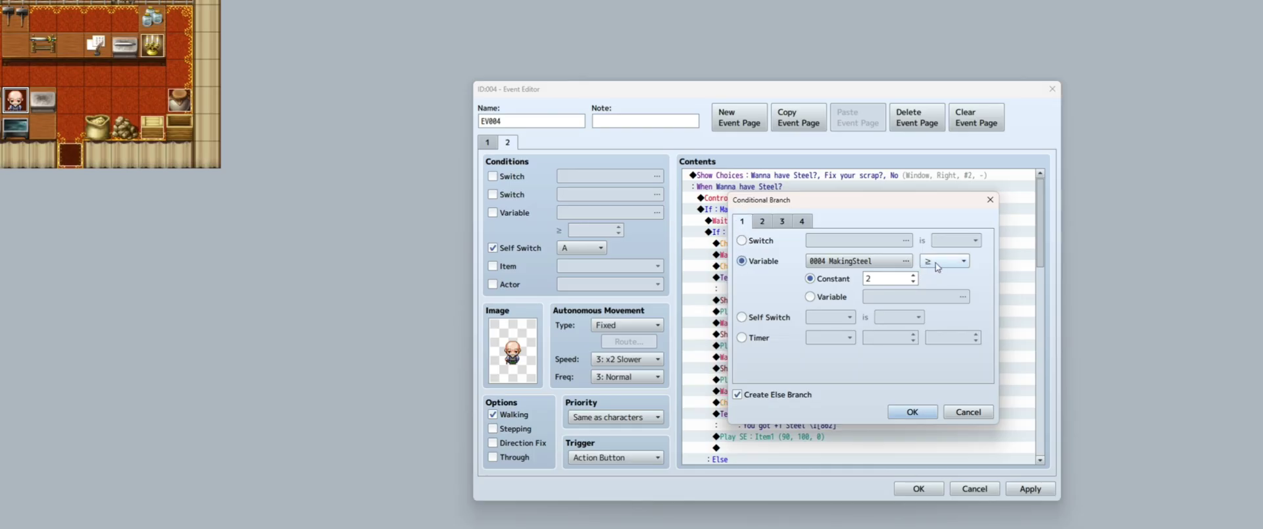
click(884, 279)
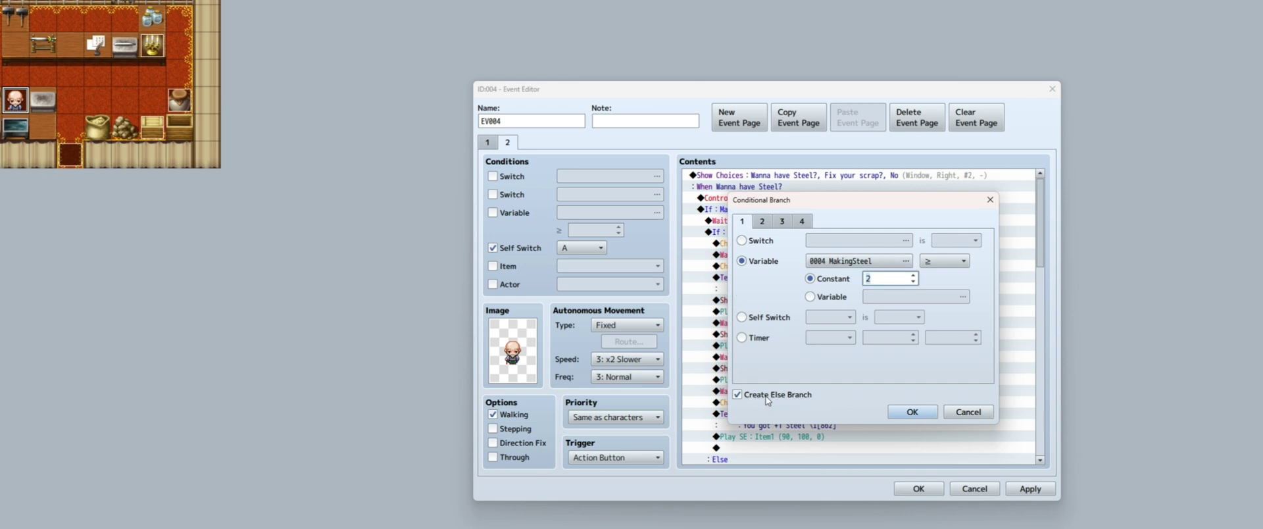
click(914, 412)
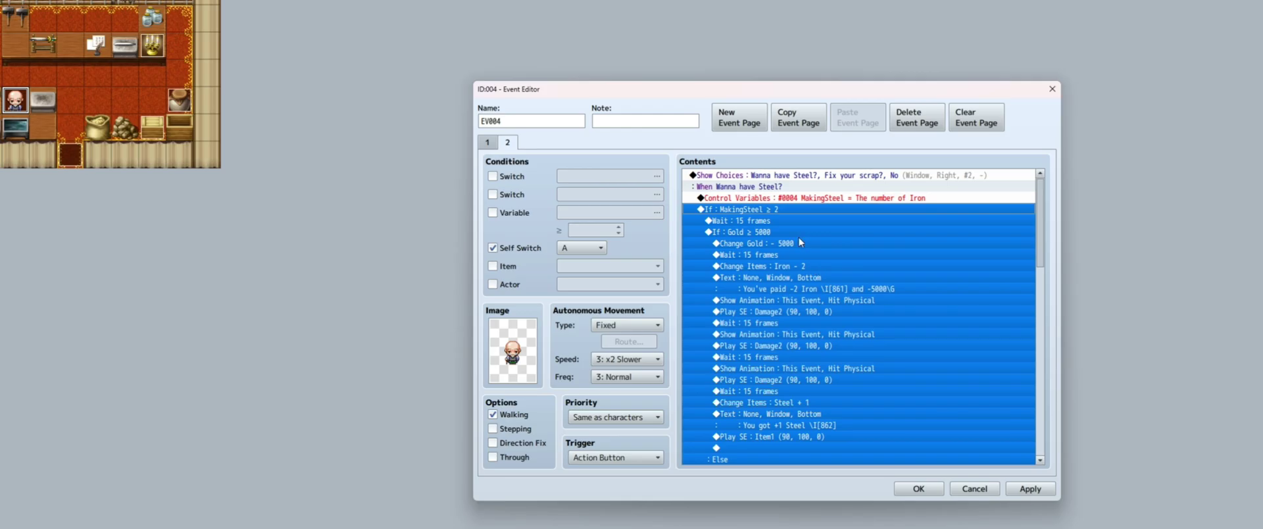
scroll(798, 235, down, 3)
scroll(836, 293, down, 3)
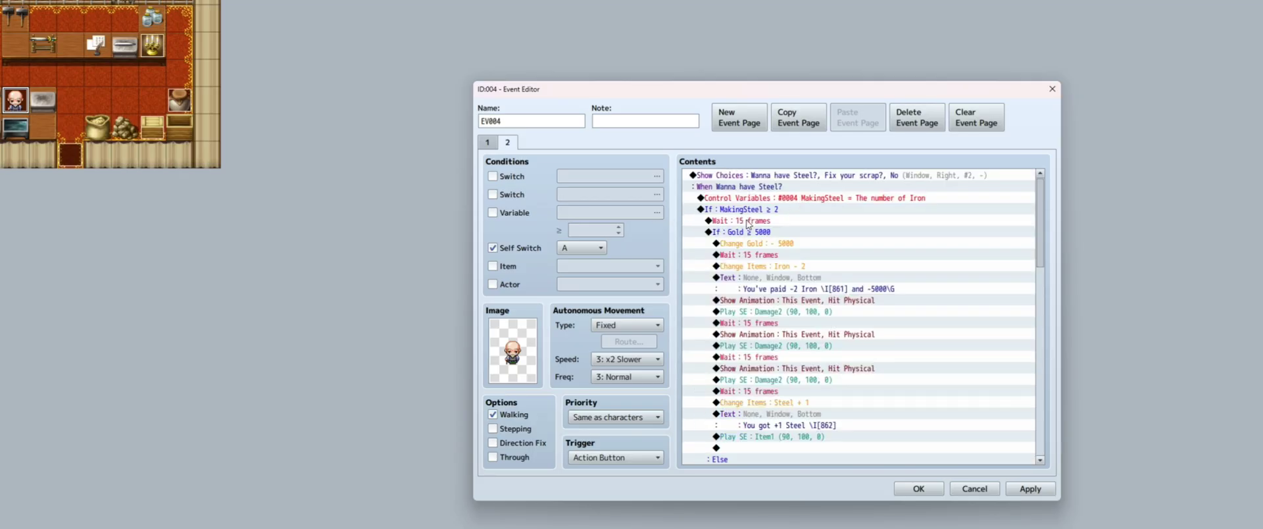
Step: Check the duration of the first Wait command inside the MakingSteel branch and leave it as it is
click(722, 222)
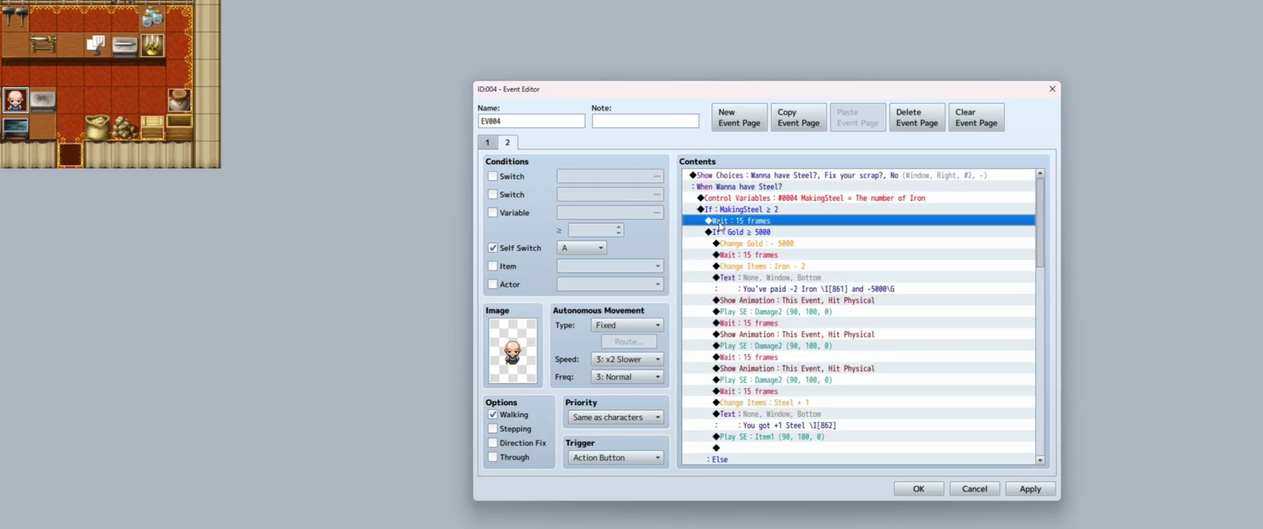
right_click(739, 223)
click(757, 245)
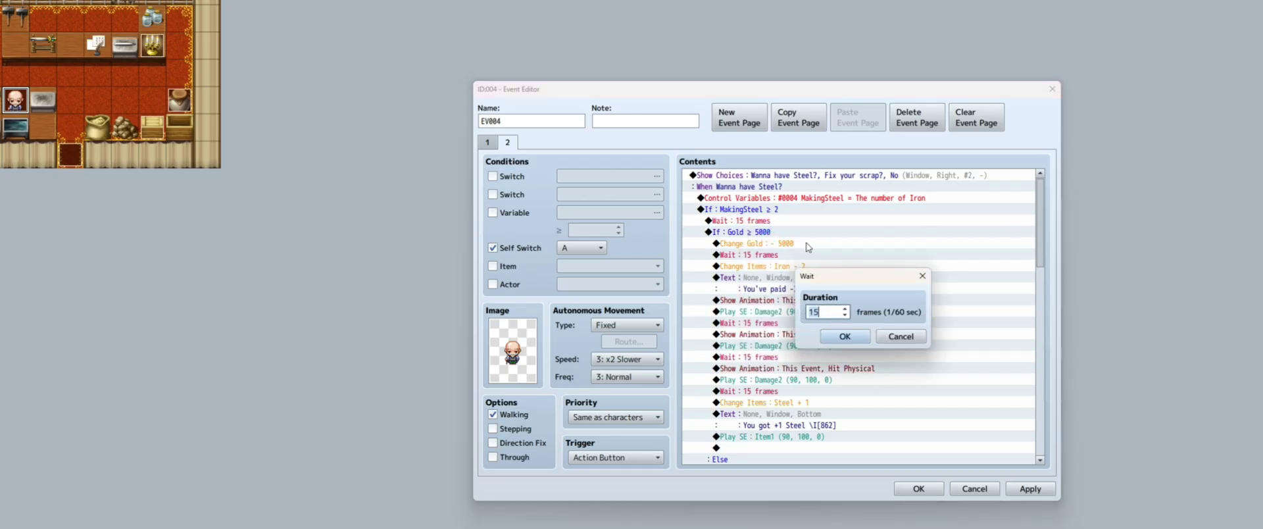
key(Escape)
Step: Inspect the nested Gold conditional branch and its Else branch option without changing them
click(726, 234)
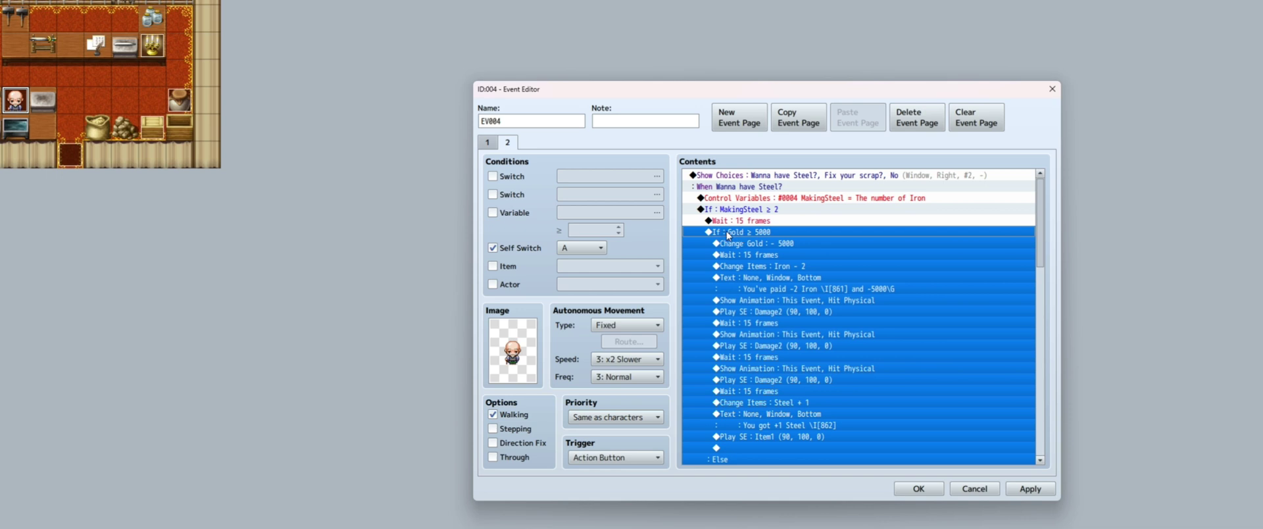
right_click(726, 231)
click(755, 250)
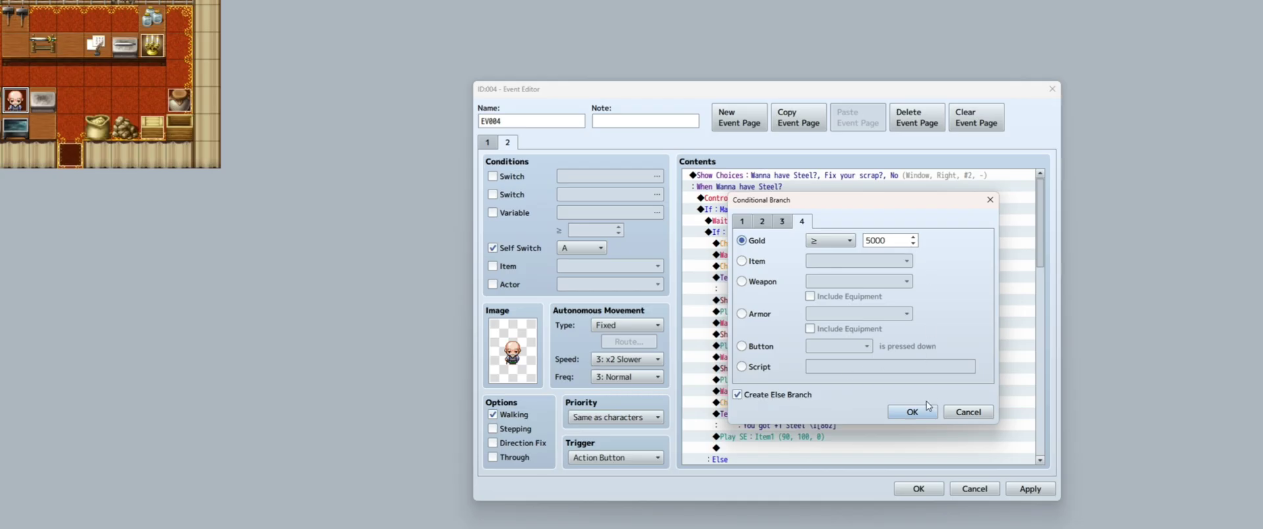
click(955, 412)
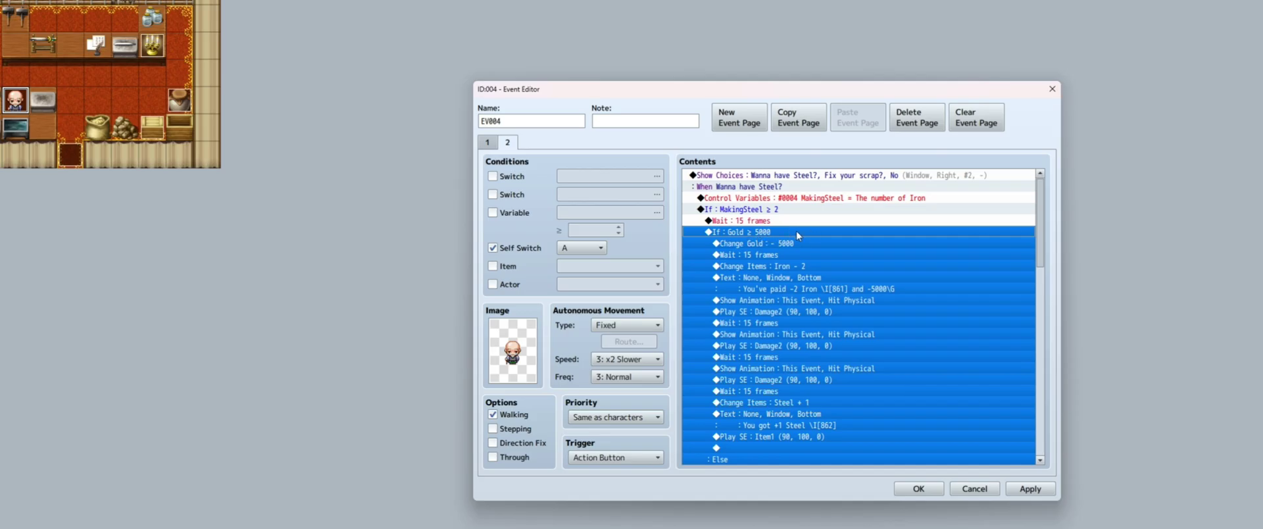
Step: Inspect the Change Gold command's operation and amount, and look up the event command list without adding anything
click(745, 246)
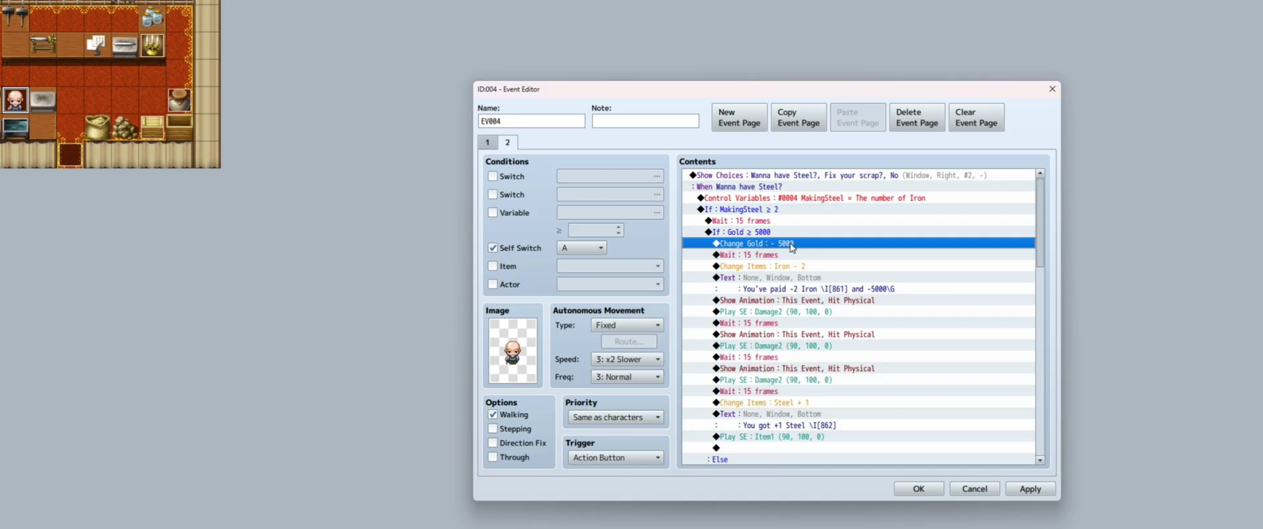
right_click(748, 242)
click(787, 266)
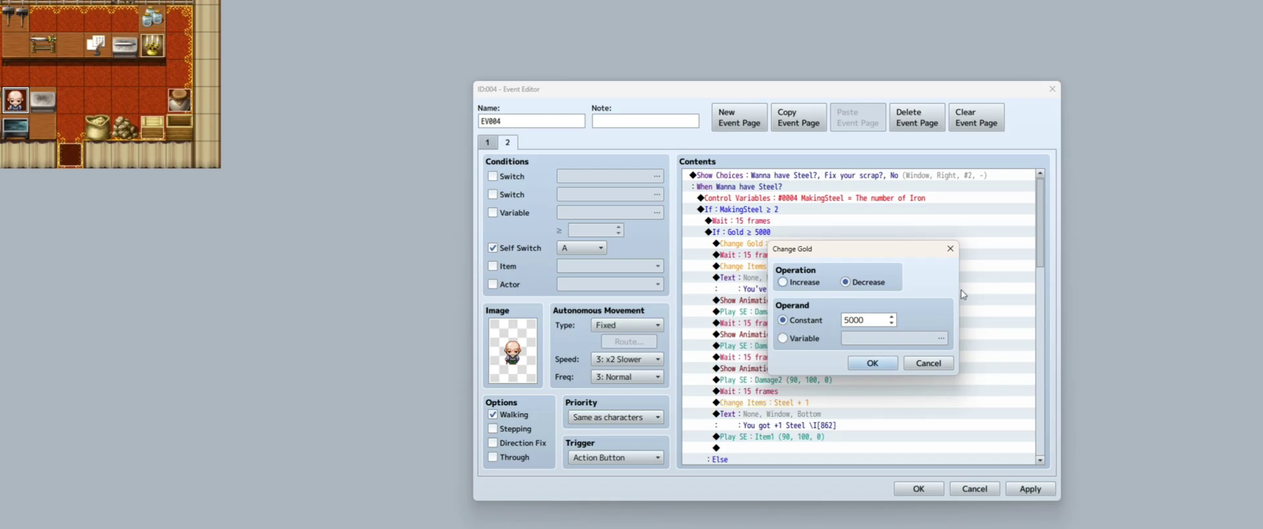
click(950, 249)
double_click(740, 244)
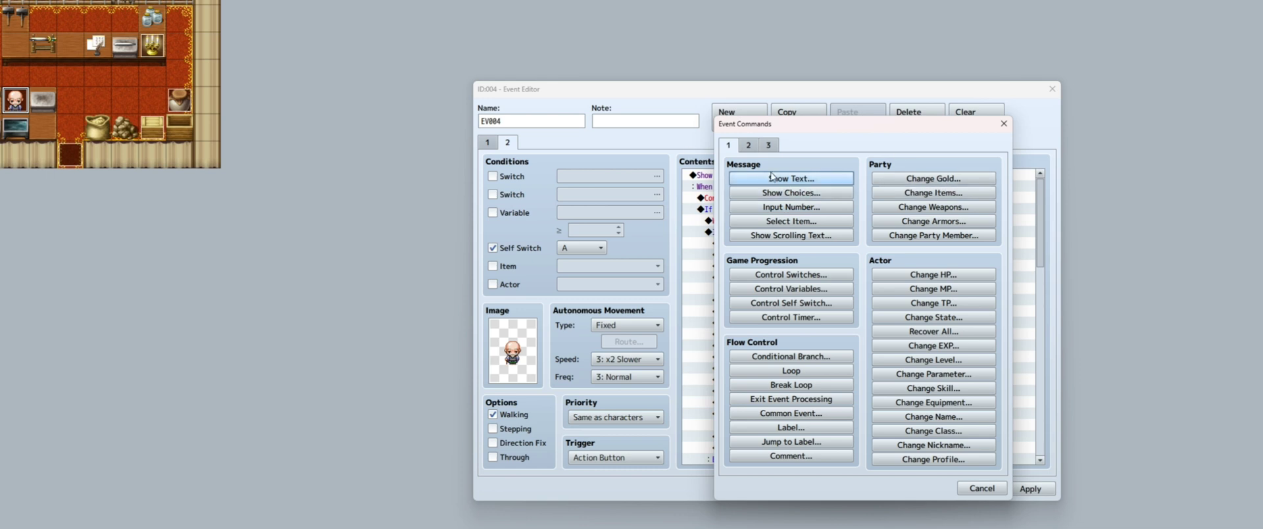
click(1003, 123)
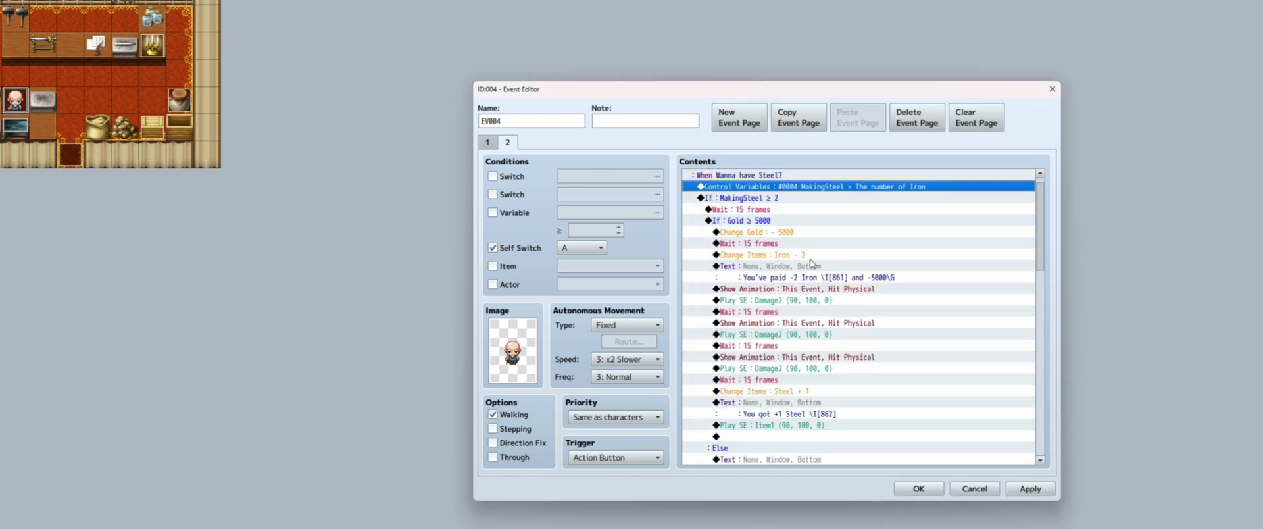
Step: Try out a new Change Items command set to decrease by a constant of 2, and discard it
double_click(735, 256)
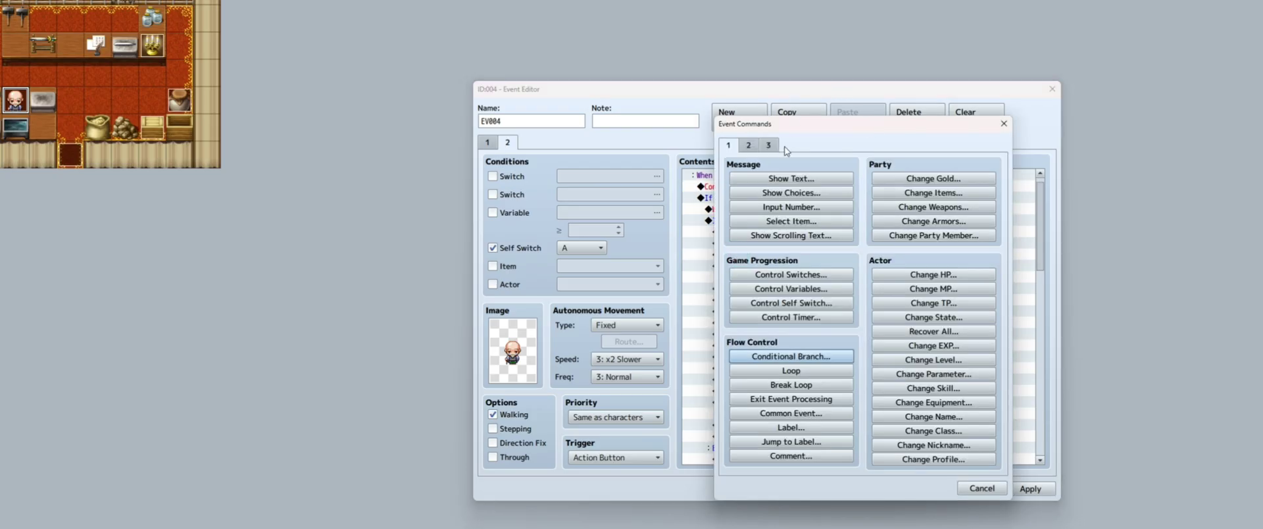
click(953, 192)
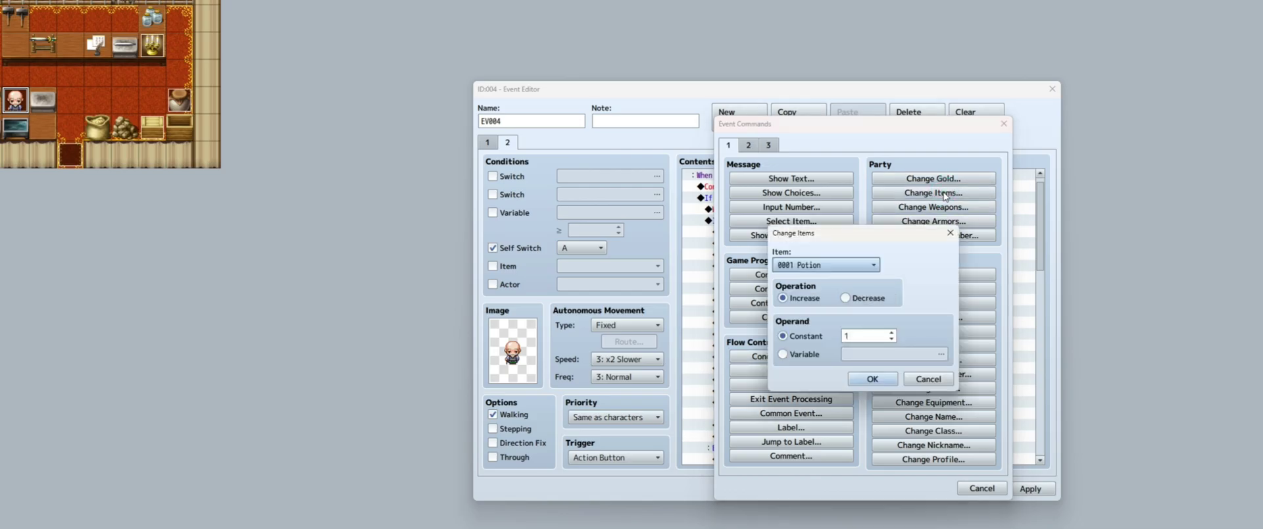
click(845, 297)
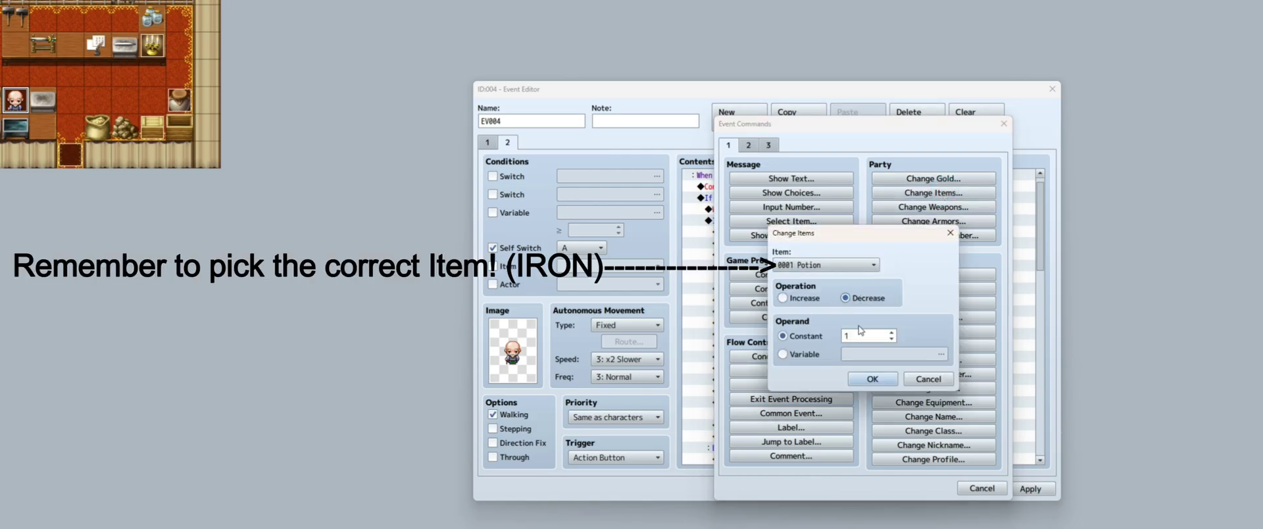
click(892, 333)
click(892, 332)
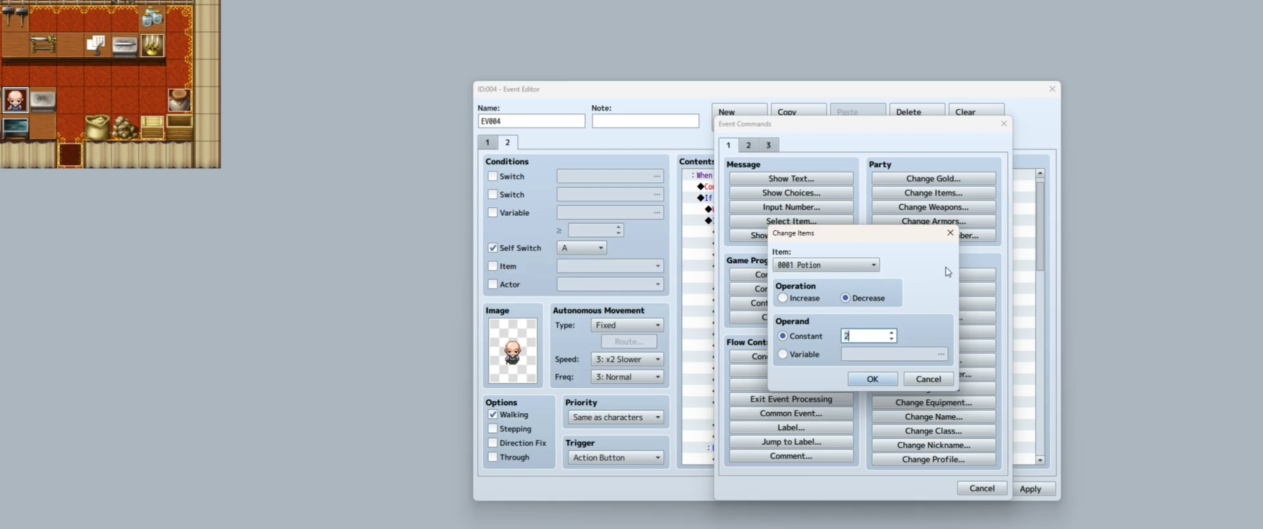
click(950, 234)
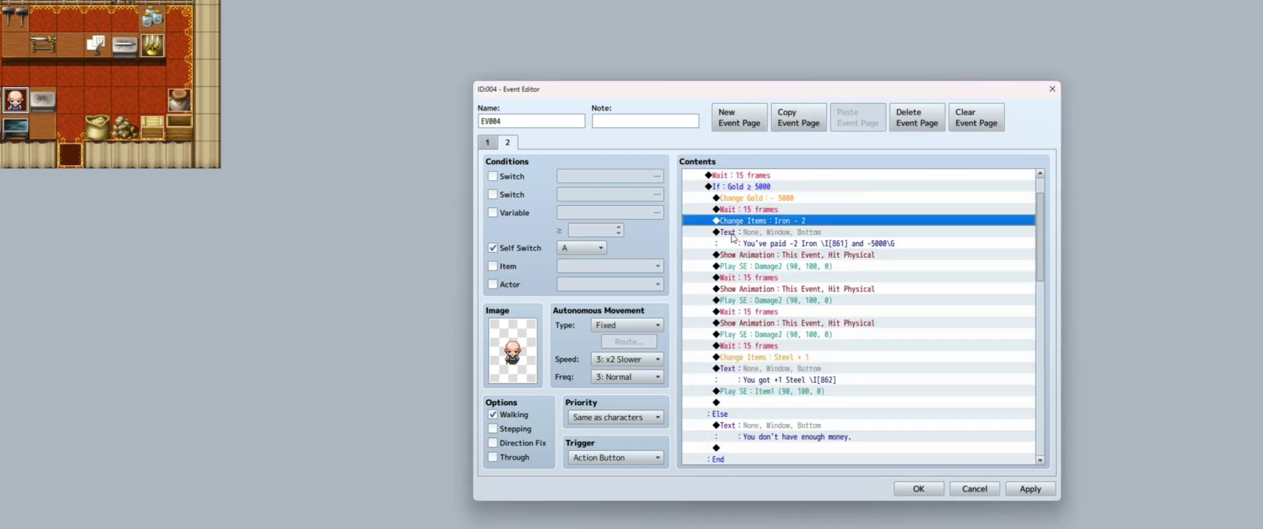
Step: Inspect the payment message's icon and gold codes, preview the text, and close it without changes
click(737, 232)
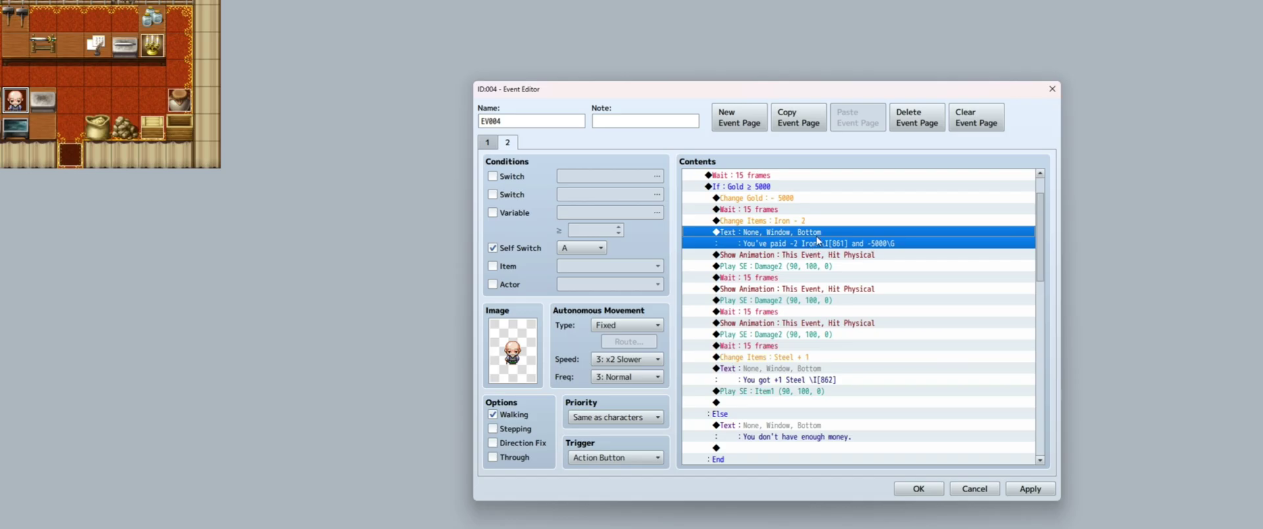
right_click(752, 231)
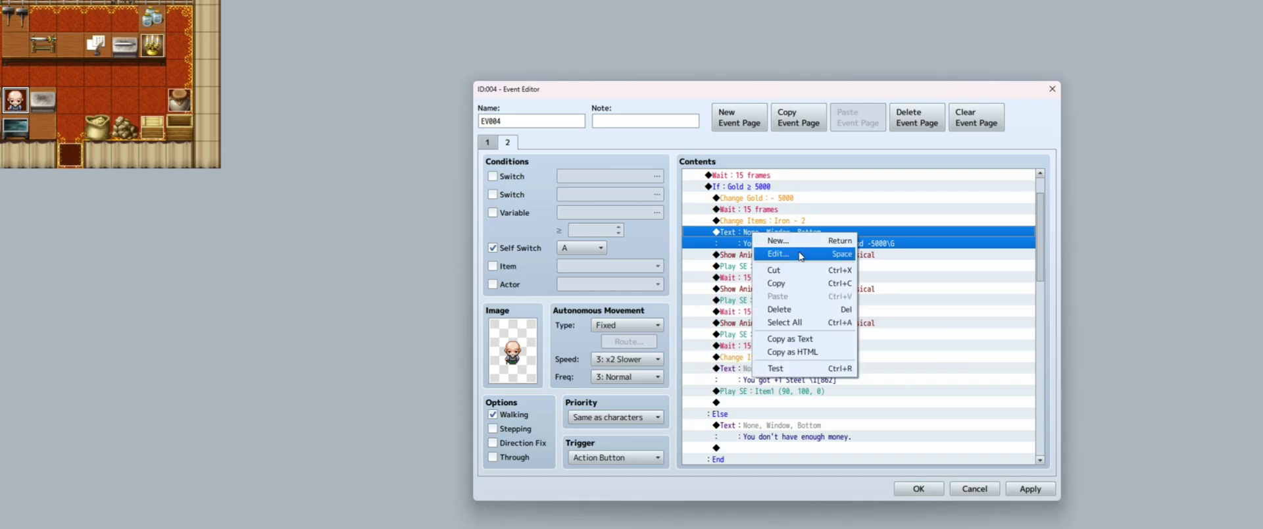
click(797, 252)
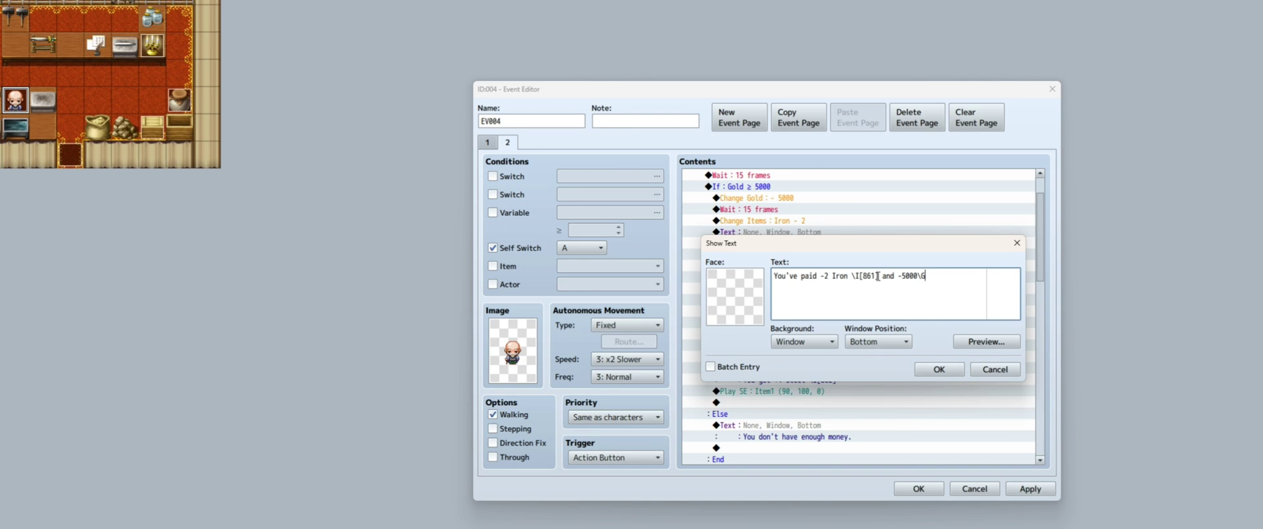
click(878, 275)
key(shift+End)
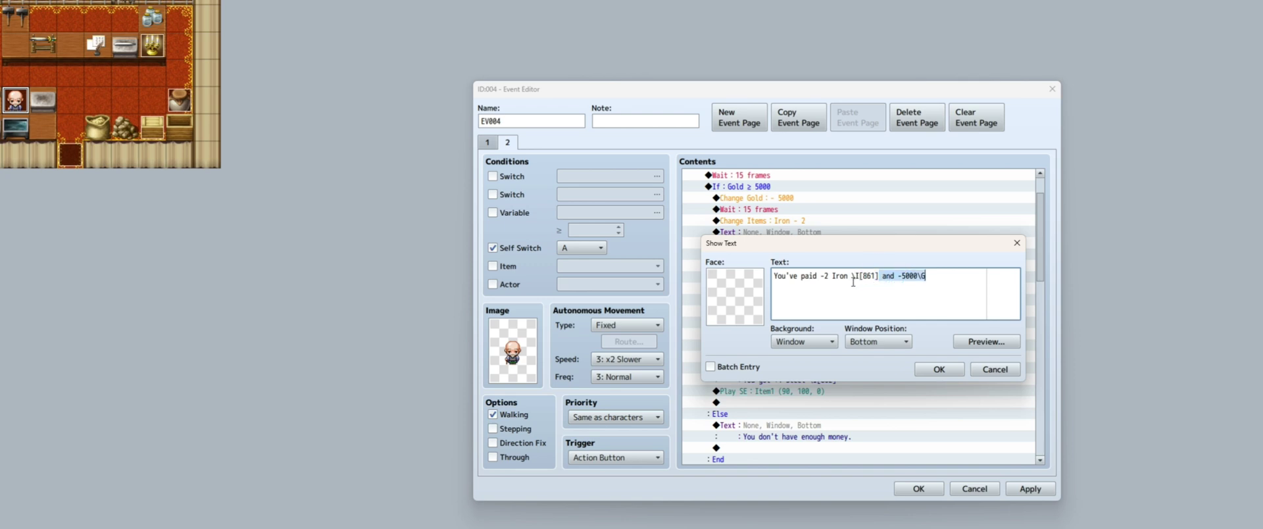
double_click(862, 276)
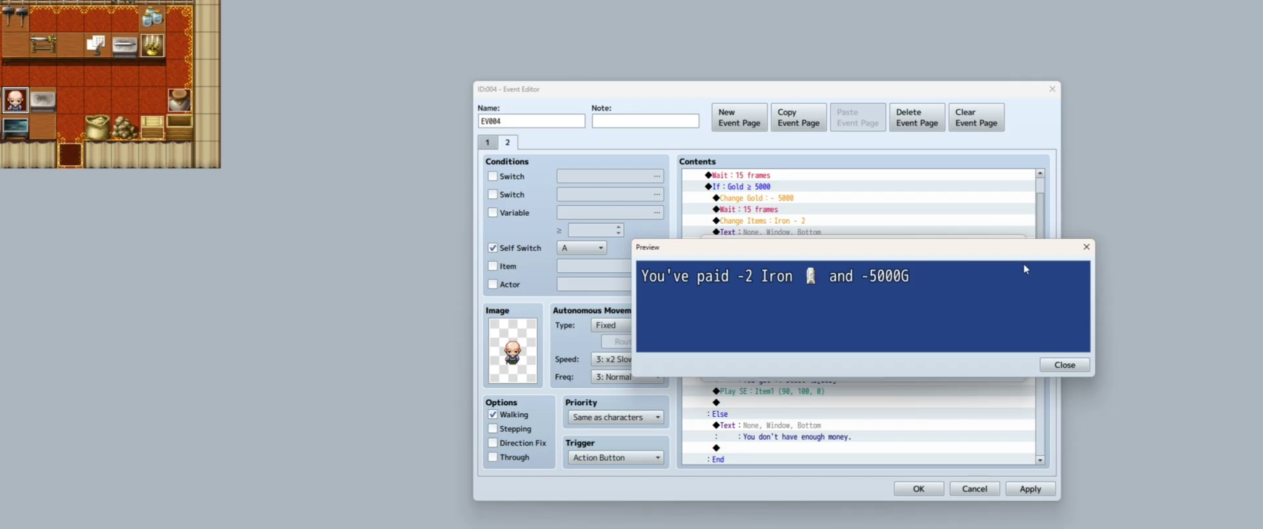
click(1086, 247)
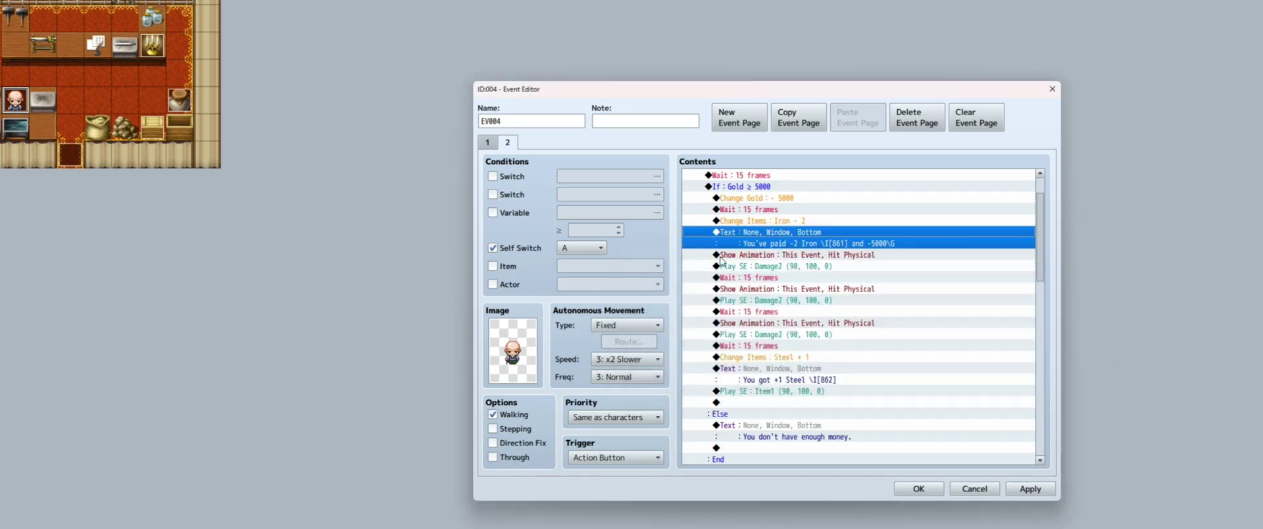
Step: Look over the character and animation choices of a new Show Animation command at the first hit animation, without adding it
click(721, 256)
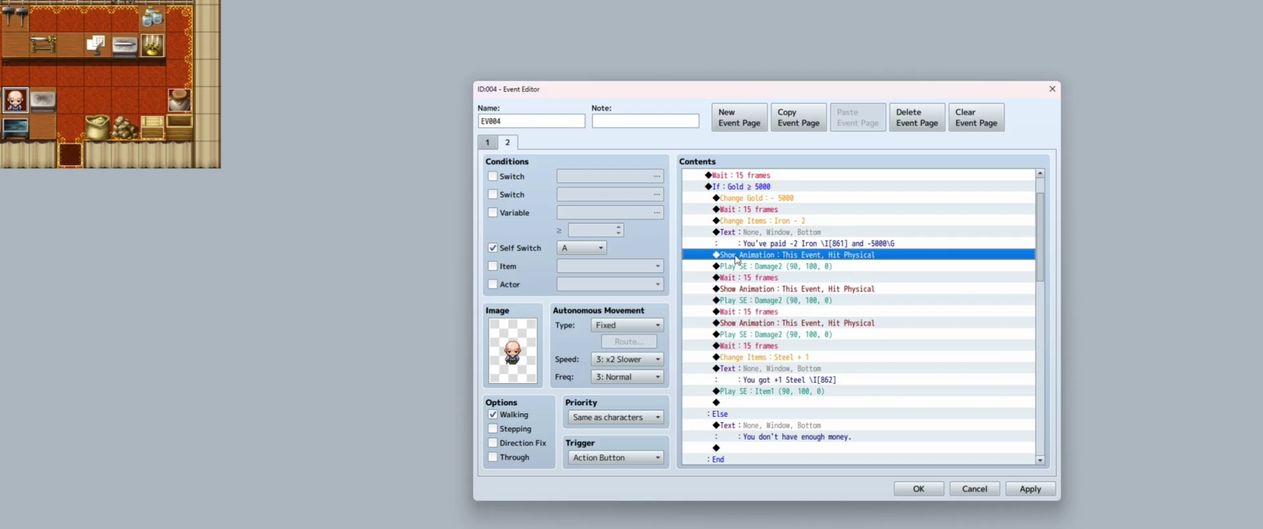
key(Insert)
click(751, 146)
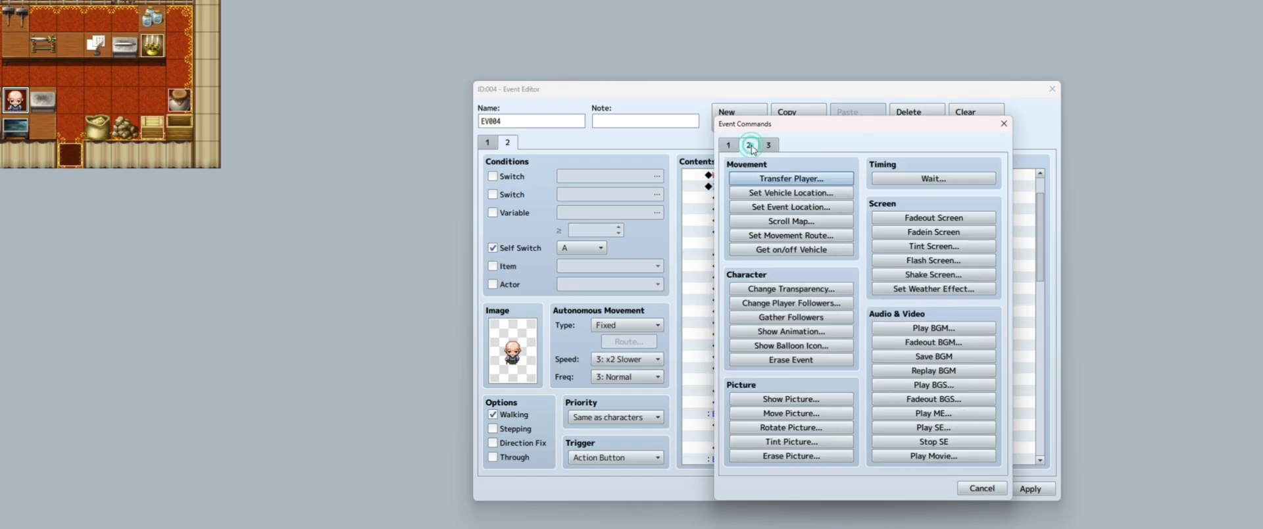
click(784, 333)
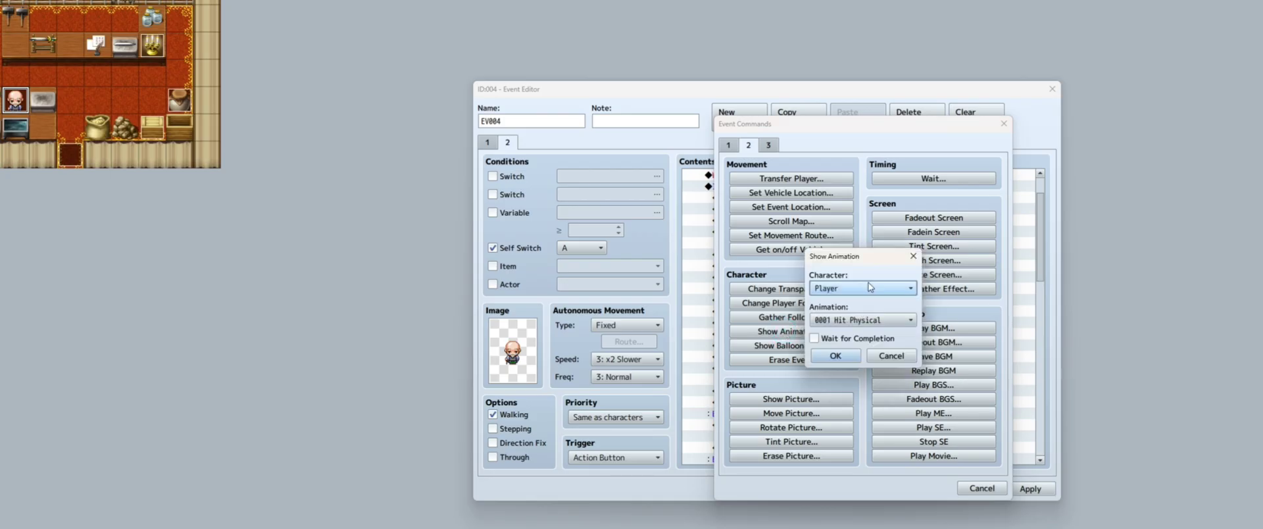
click(899, 292)
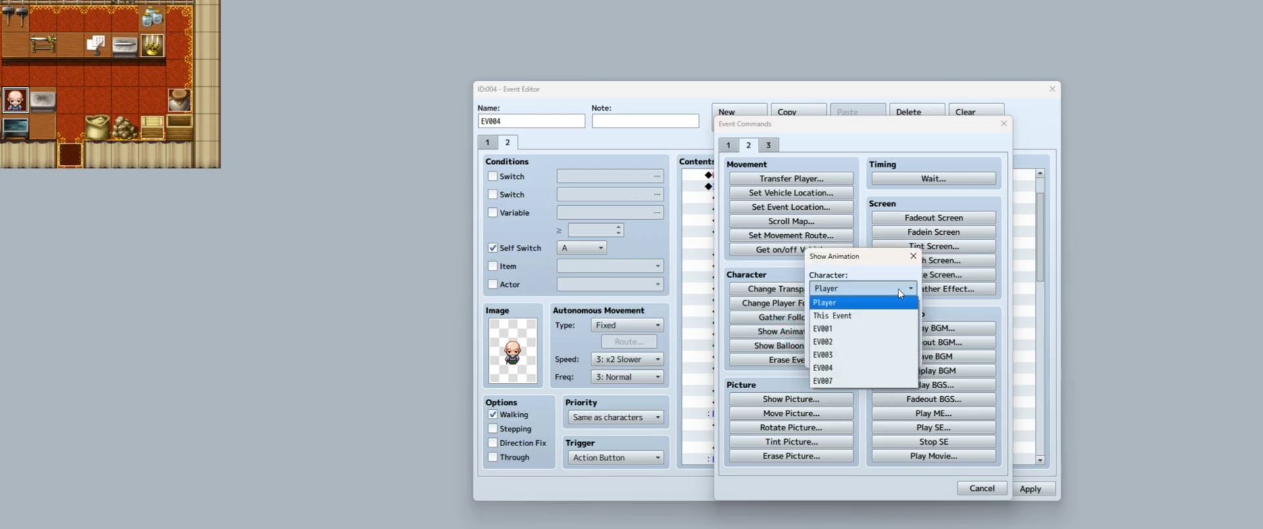
click(903, 290)
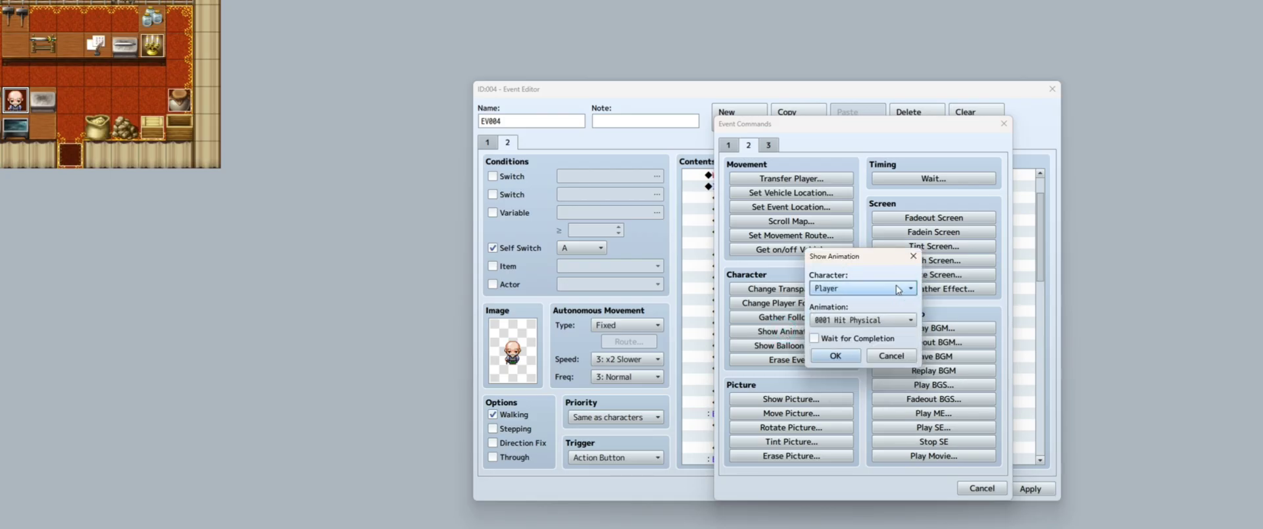
click(880, 320)
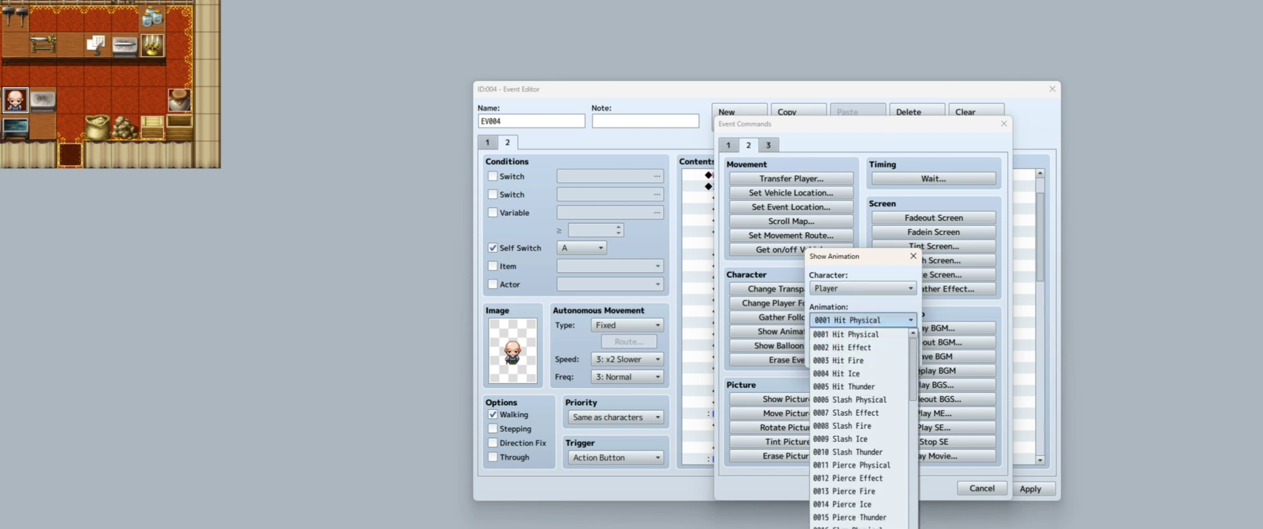
scroll(858, 427, down, 9)
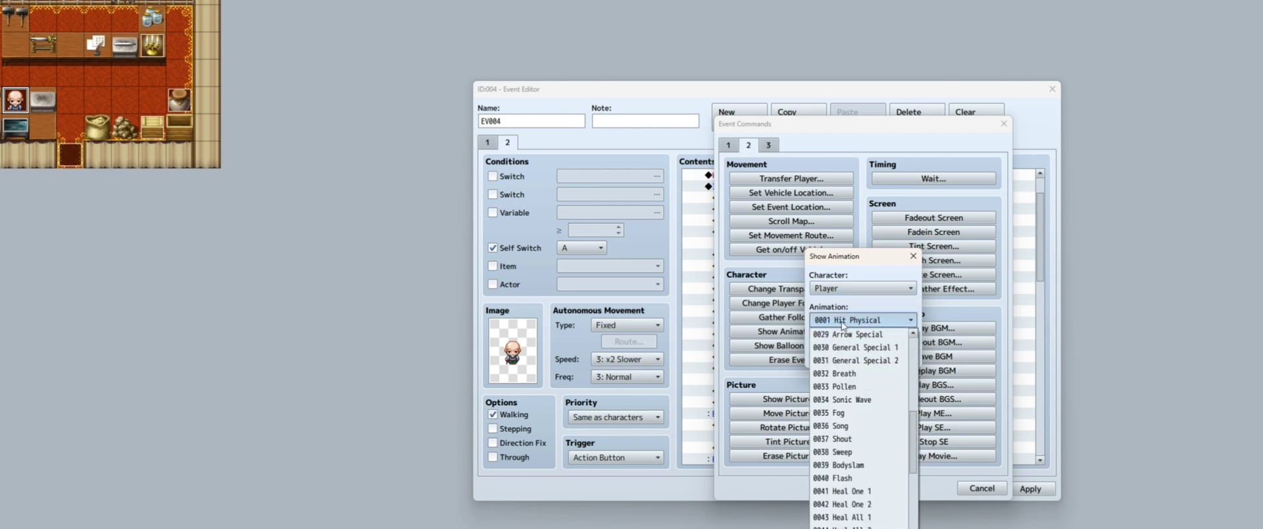
scroll(767, 243, down, 1)
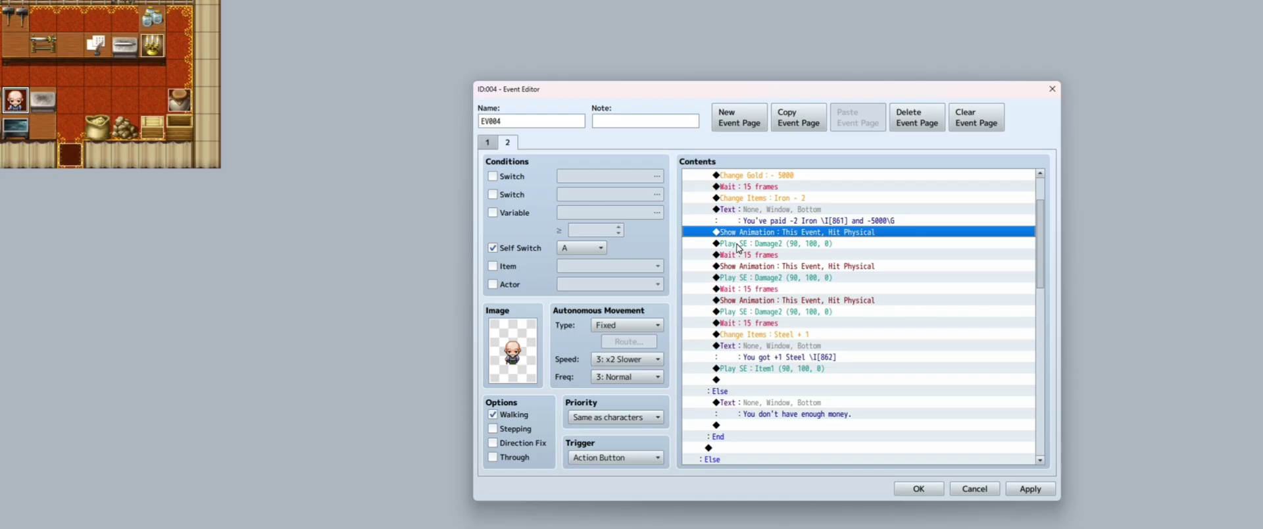
Step: Browse the sound effects available for a new Play SE command at the first Damage2 sound, and close without adding one
click(735, 243)
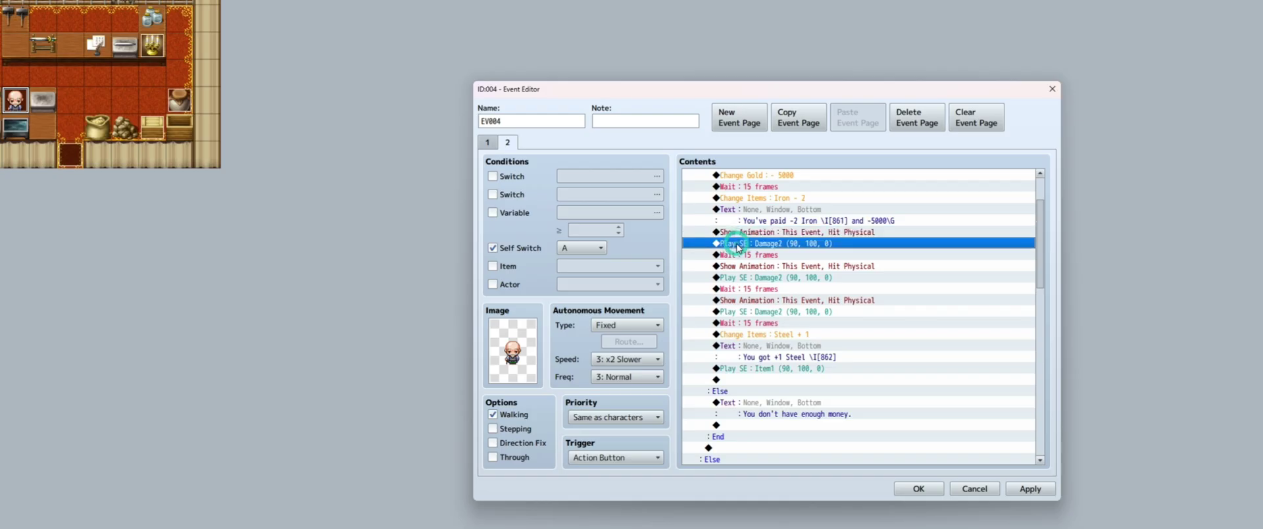
key(Insert)
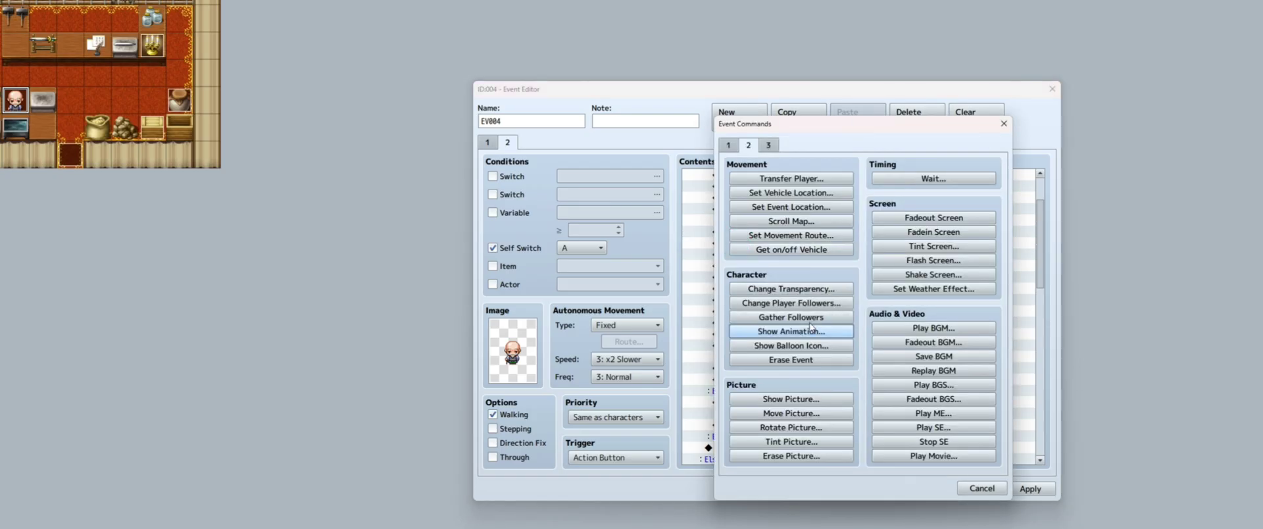
click(942, 429)
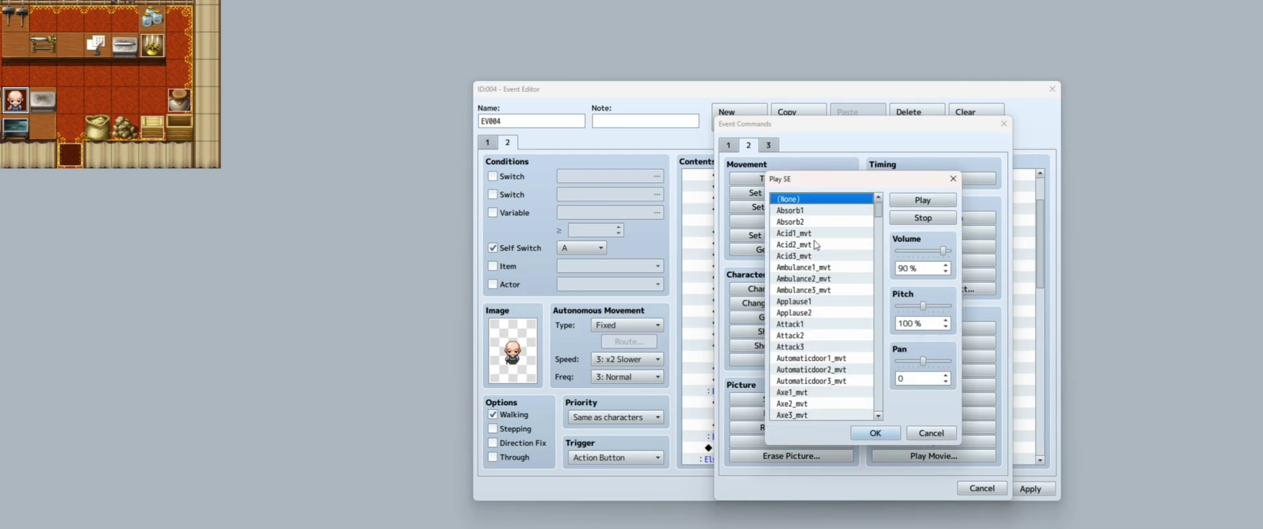
scroll(826, 300, down, 7)
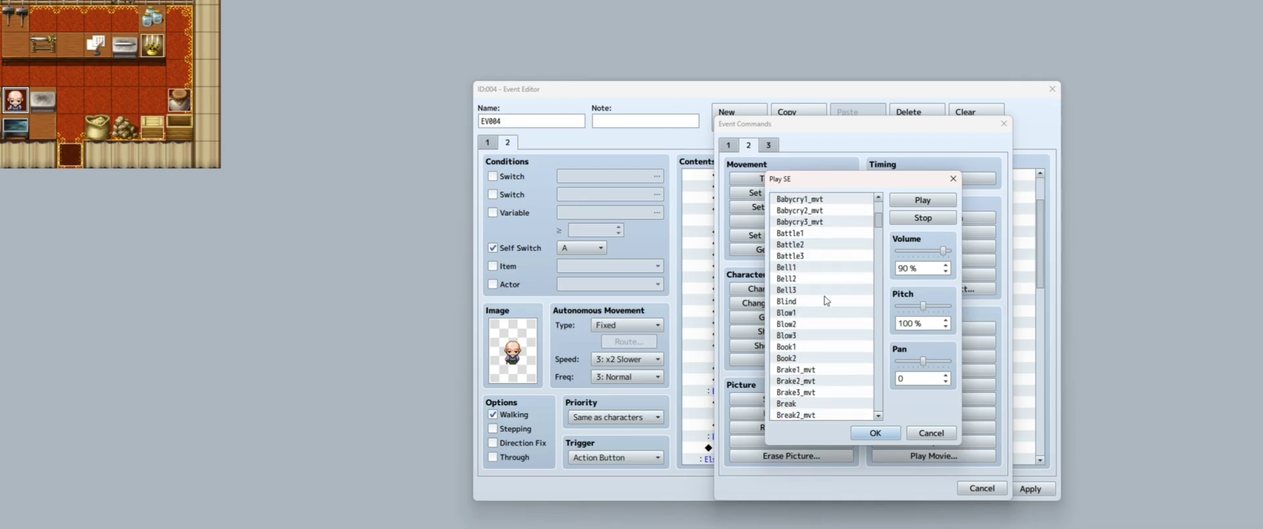
scroll(826, 299, down, 10)
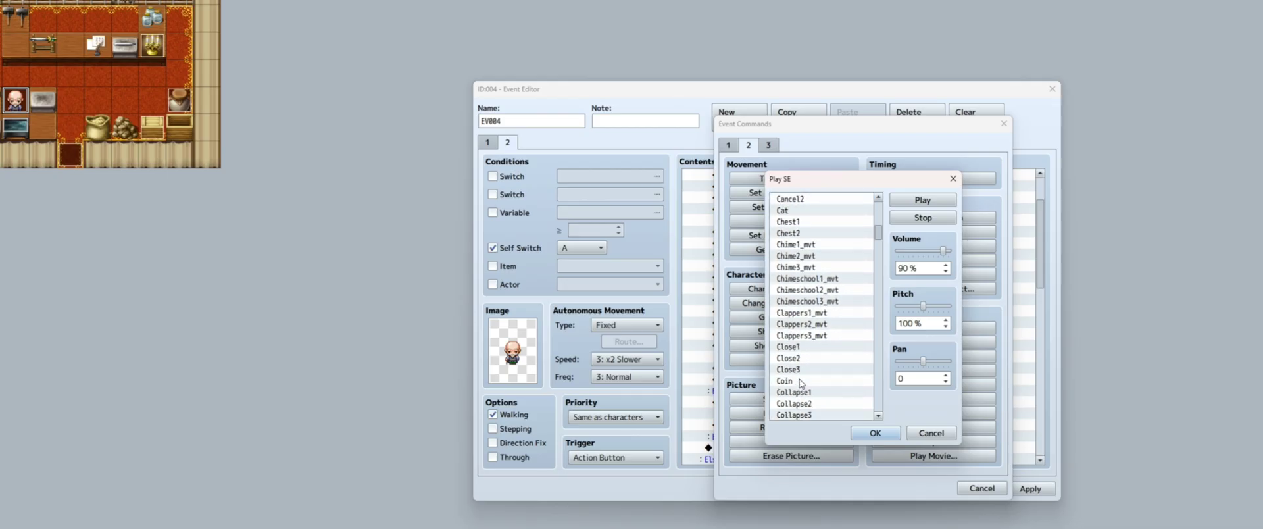
scroll(801, 383, down, 3)
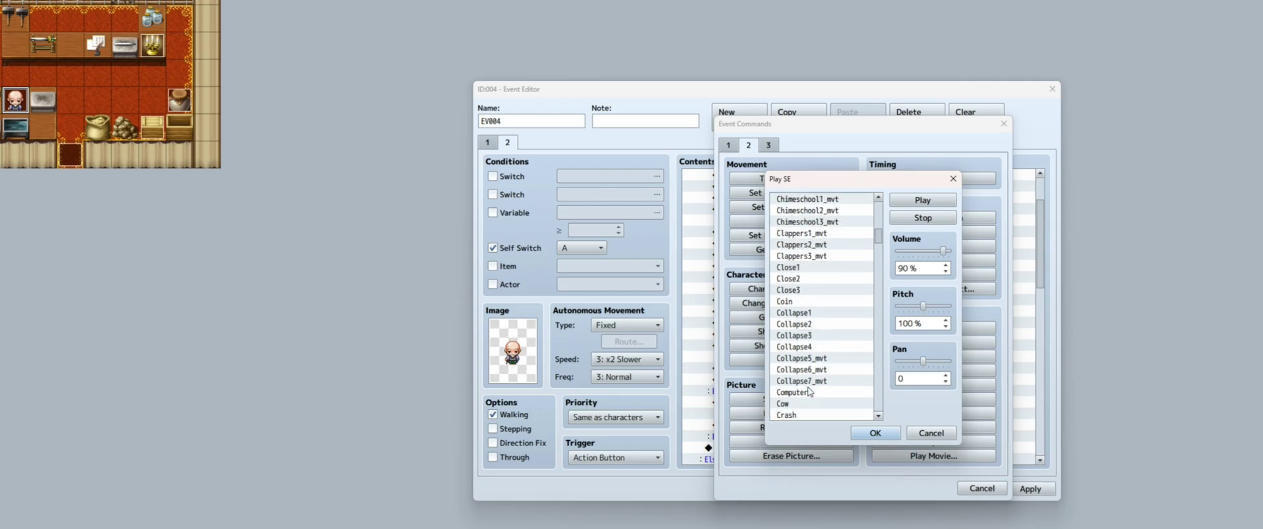
scroll(809, 392, up, 4)
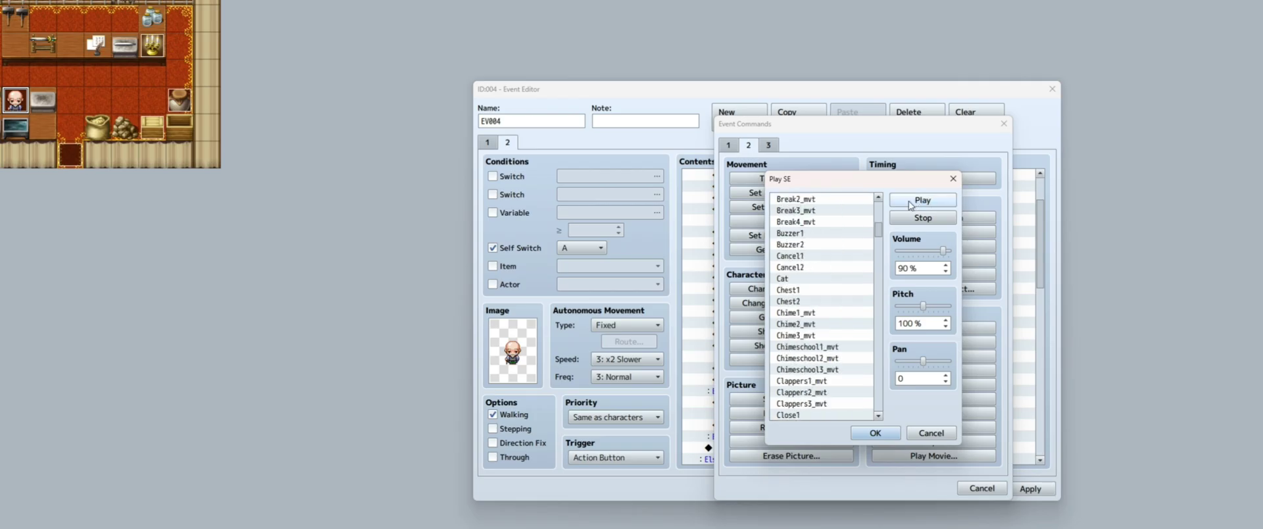
scroll(822, 302, up, 3)
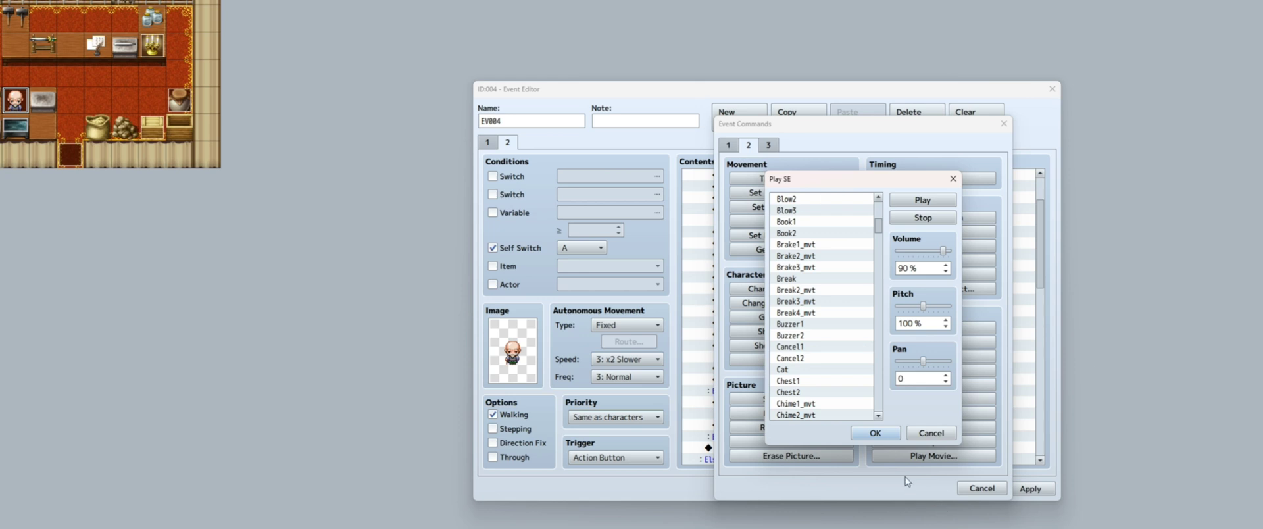
click(953, 178)
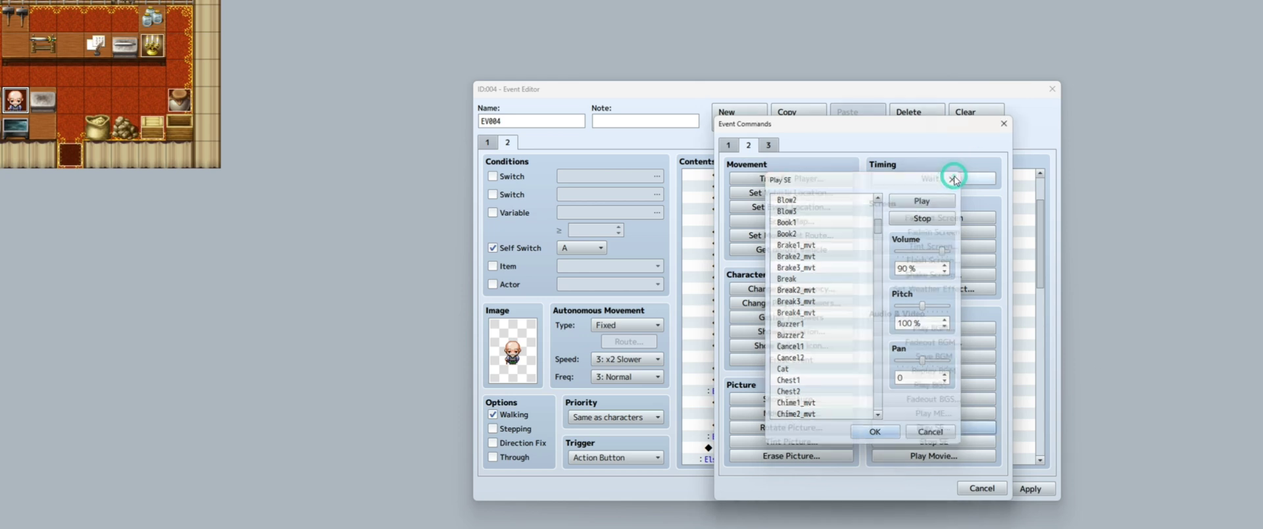
click(1004, 123)
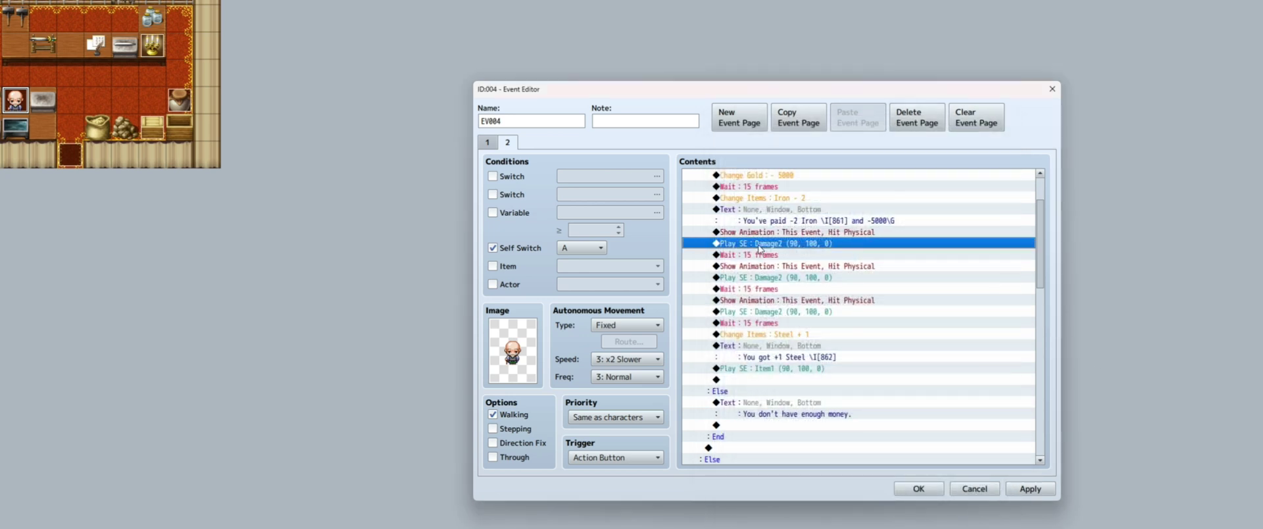
Step: Check the Wait command after the first Damage2 sound and look up the event command list without adding anything
click(767, 256)
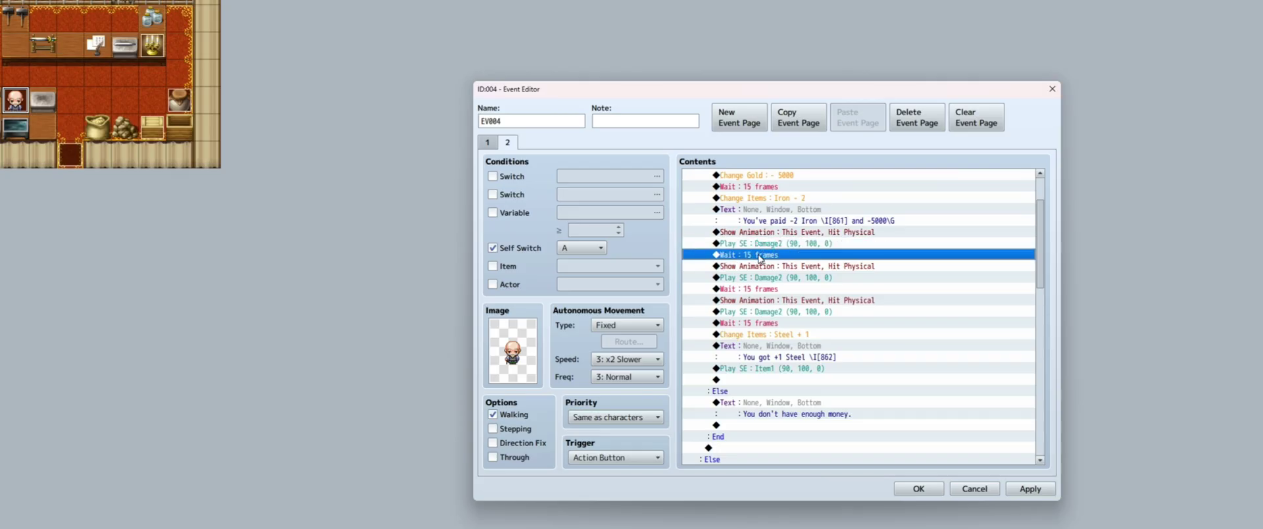
double_click(759, 256)
click(1001, 124)
Step: Inspect the item, operation and operand options of a new Change Items command at the Steel reward, and discard it
scroll(757, 366, up, 1)
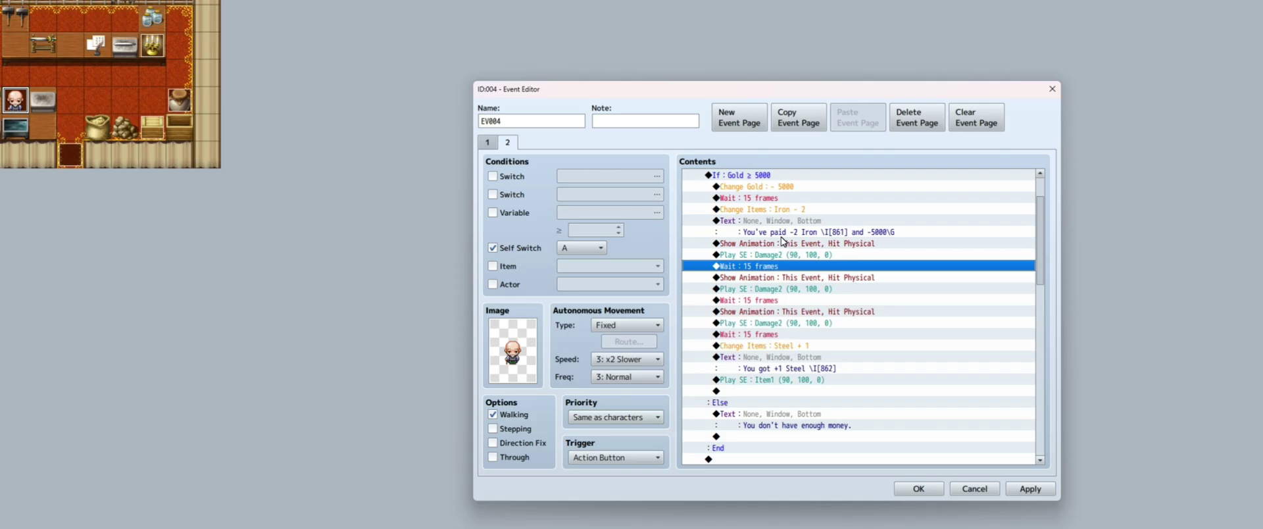
scroll(780, 250, down, 3)
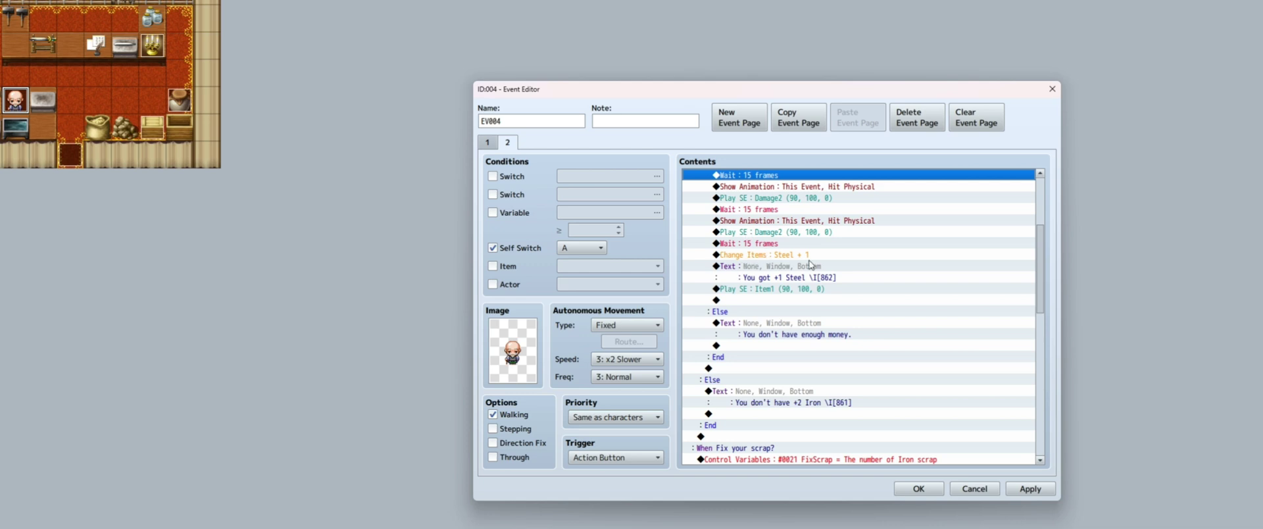
double_click(736, 257)
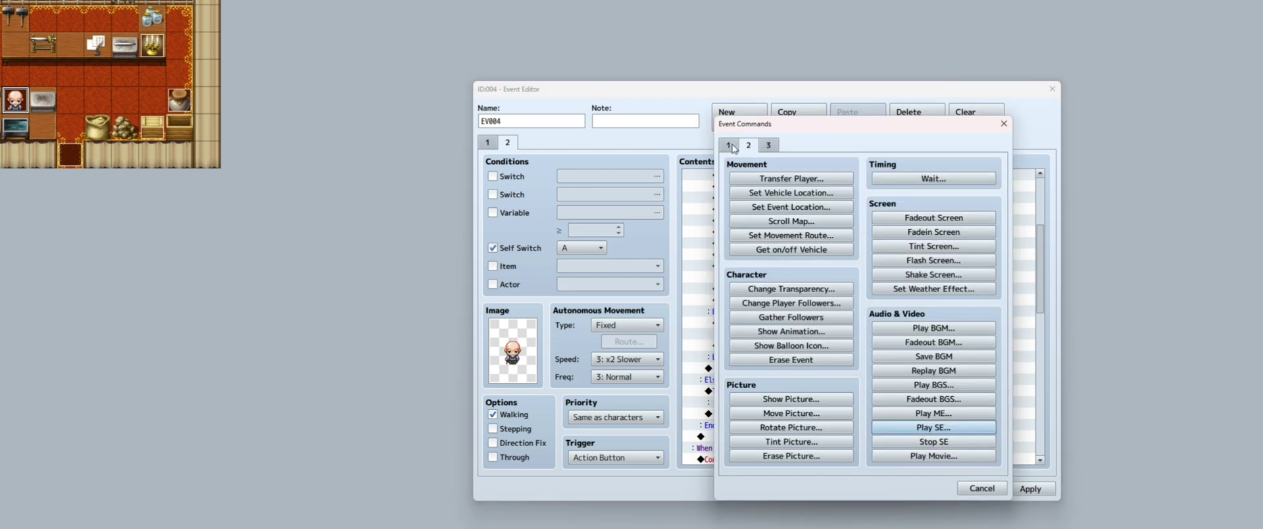
click(730, 144)
click(946, 192)
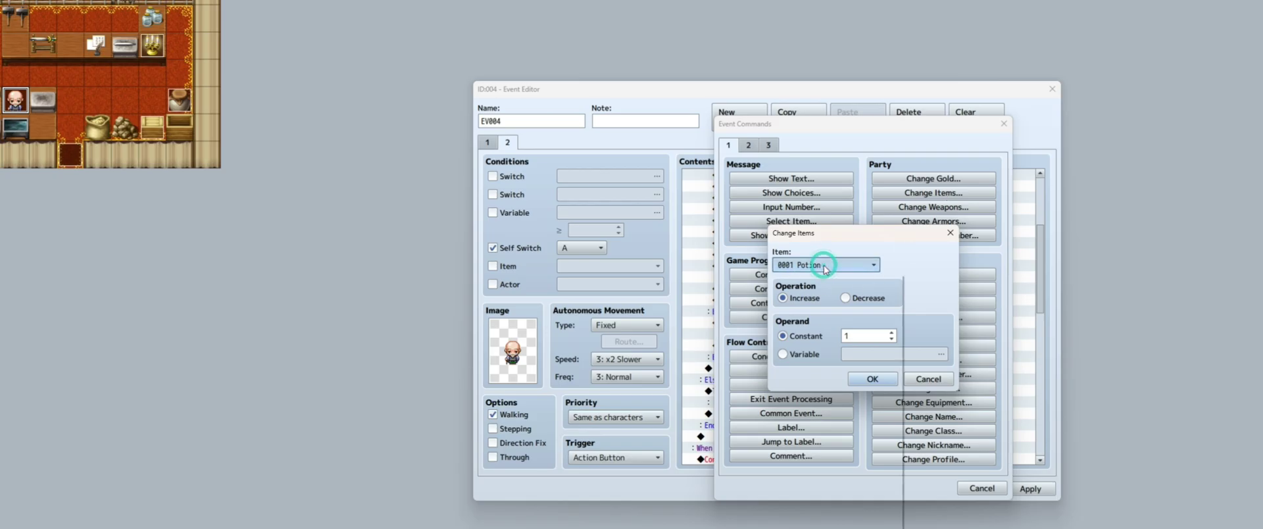
click(823, 266)
click(823, 266)
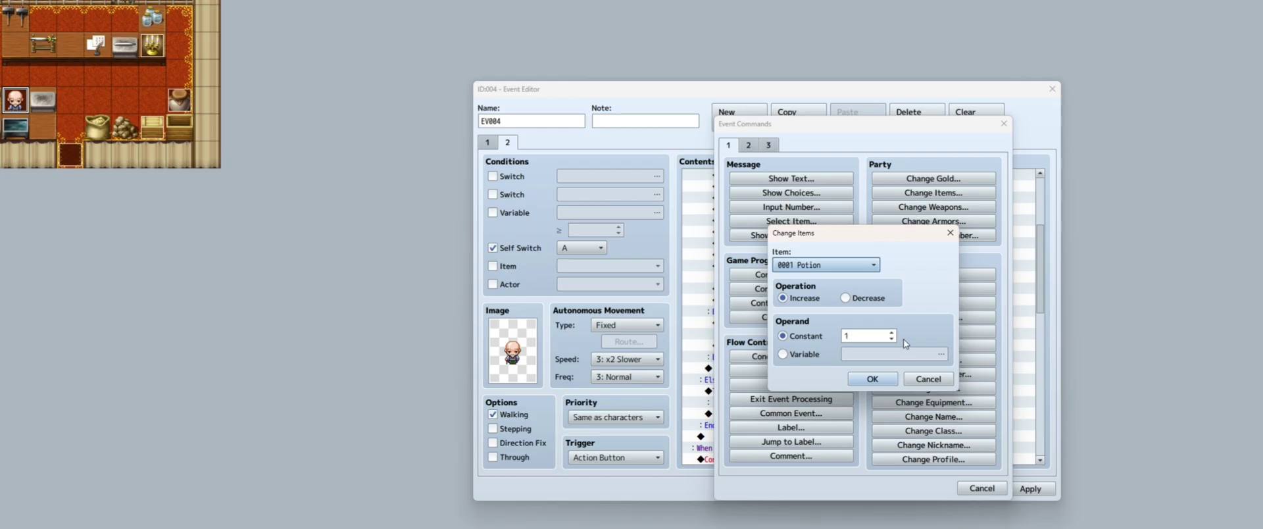
click(948, 233)
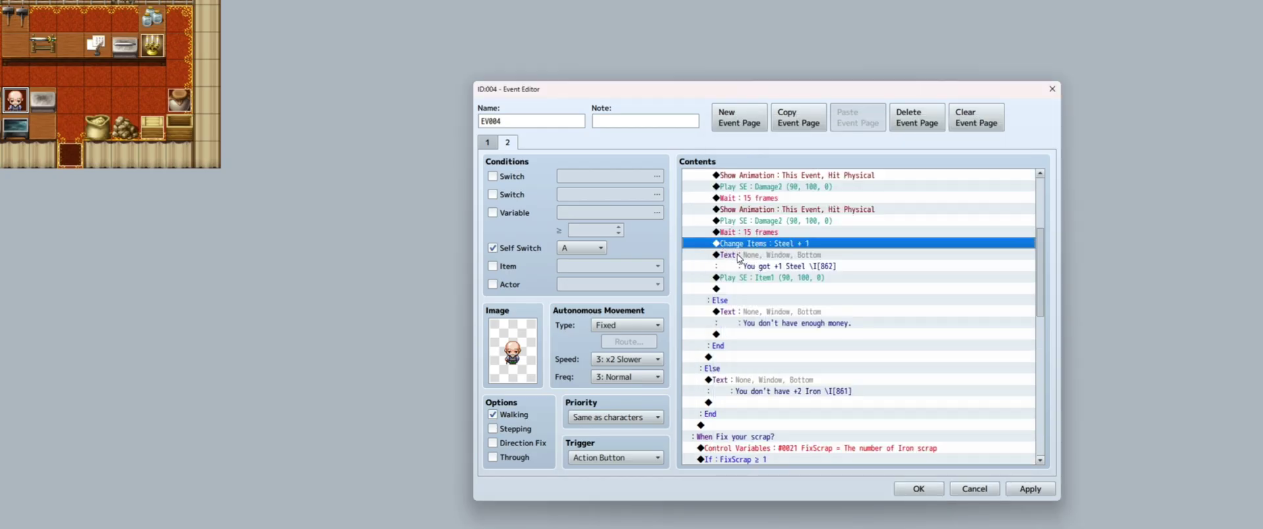
Step: Inspect the Steel reward message's icon code, preview the text, and close it without changes
click(737, 258)
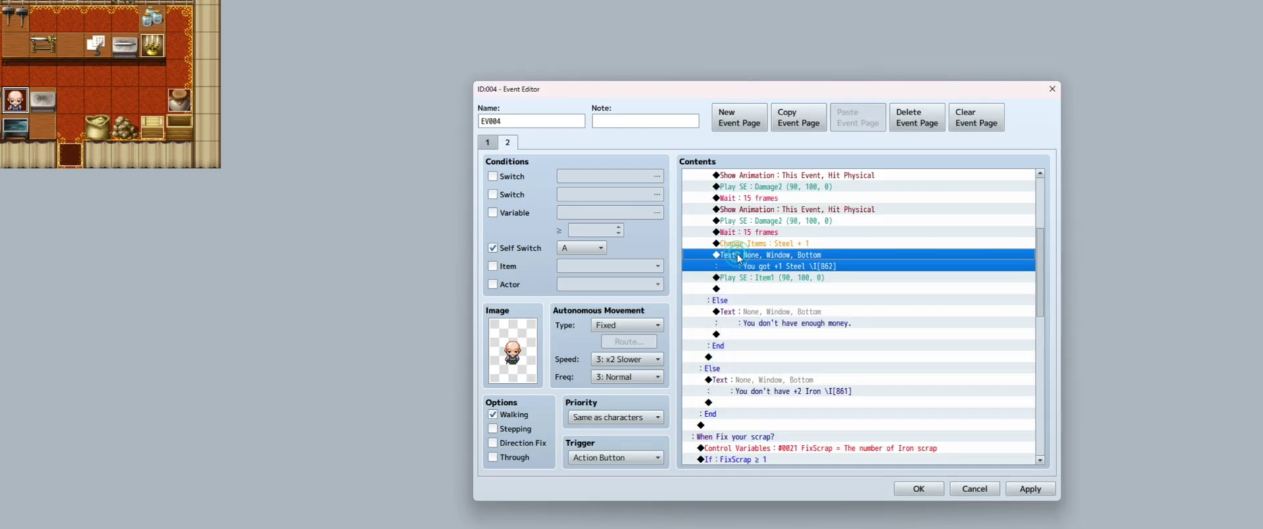
right_click(798, 258)
click(816, 280)
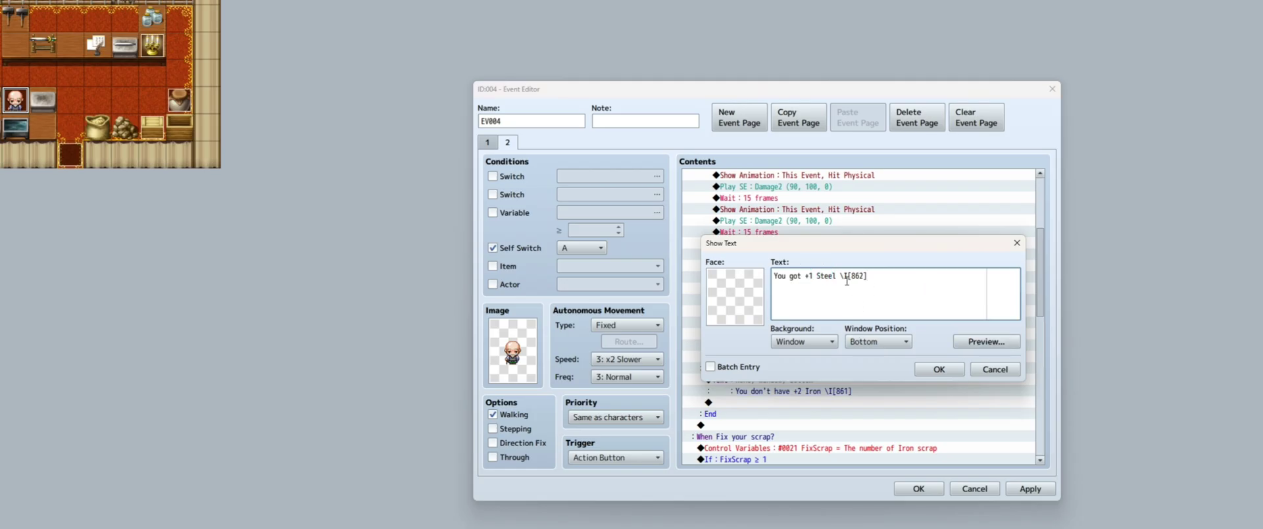
click(983, 340)
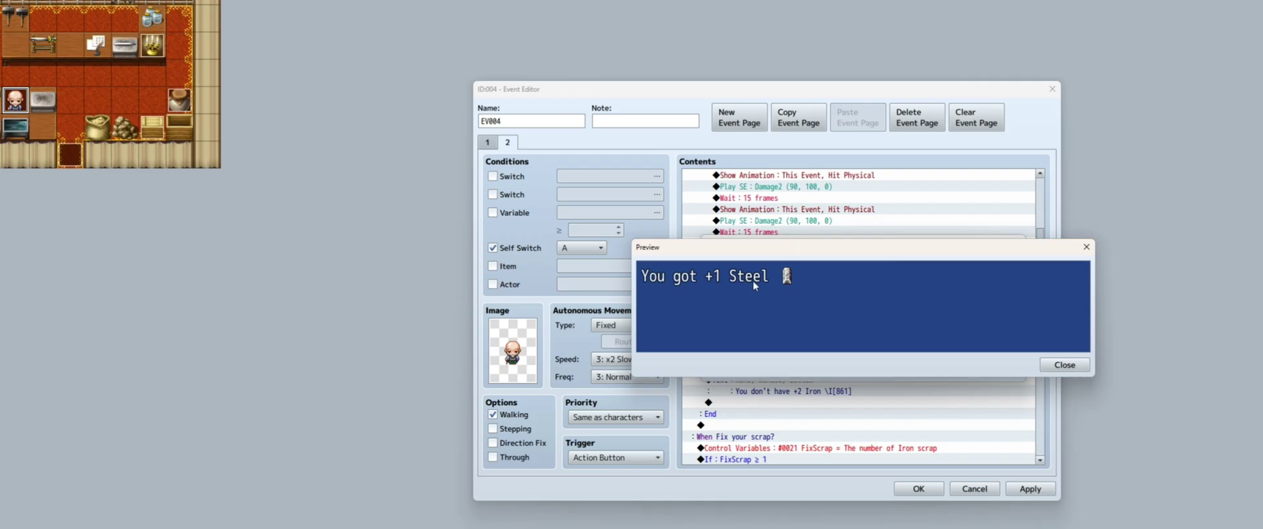
click(1065, 365)
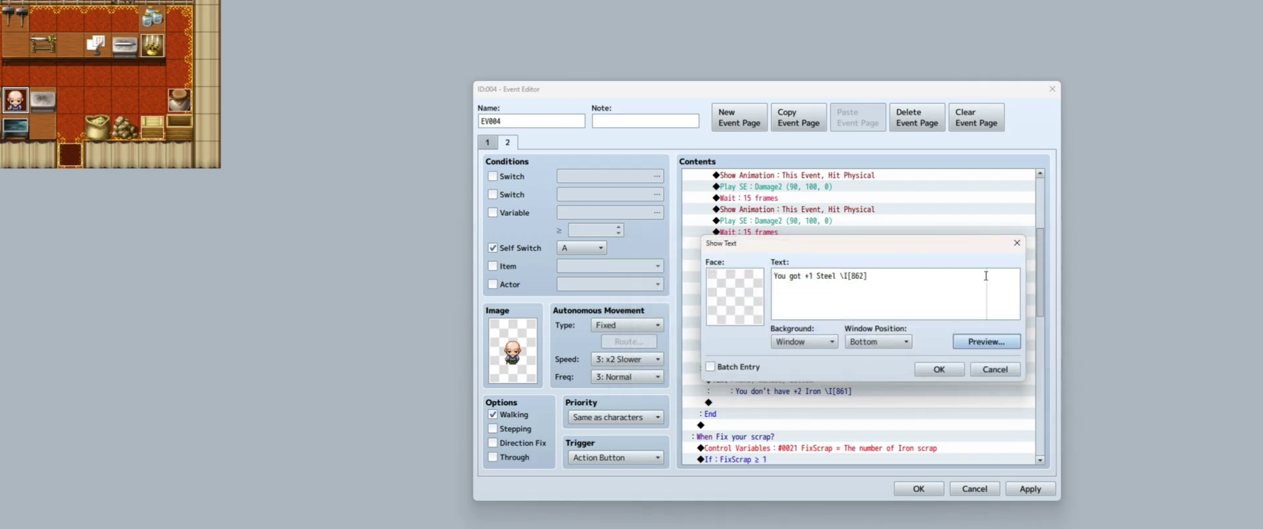
click(1017, 247)
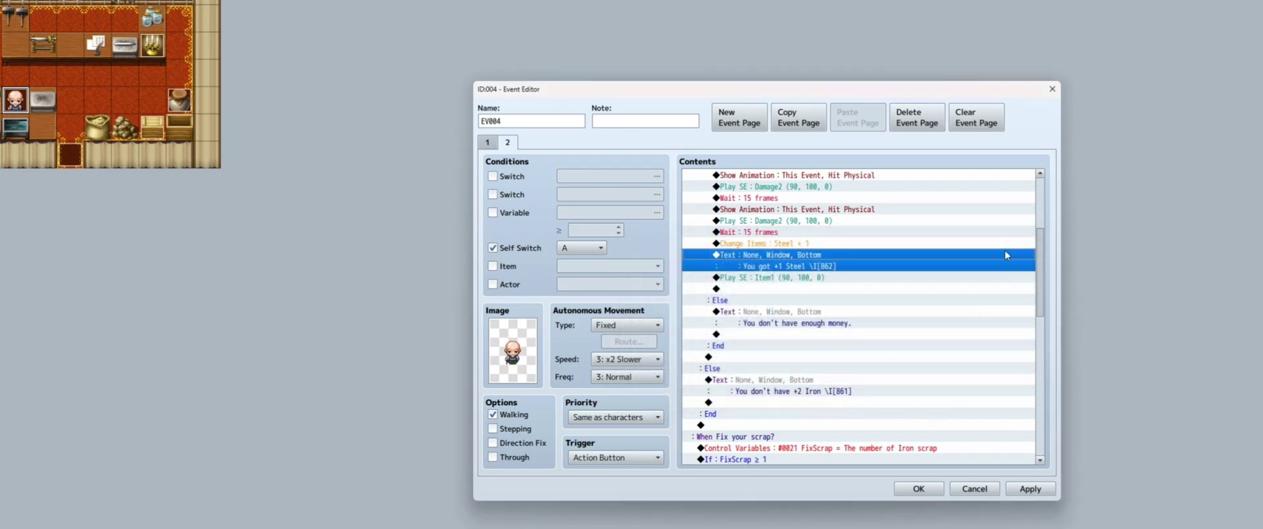
Step: Examine the closing Item1 sound effect and the Else messages for missing gold and missing Iron in the Steel trade
click(765, 279)
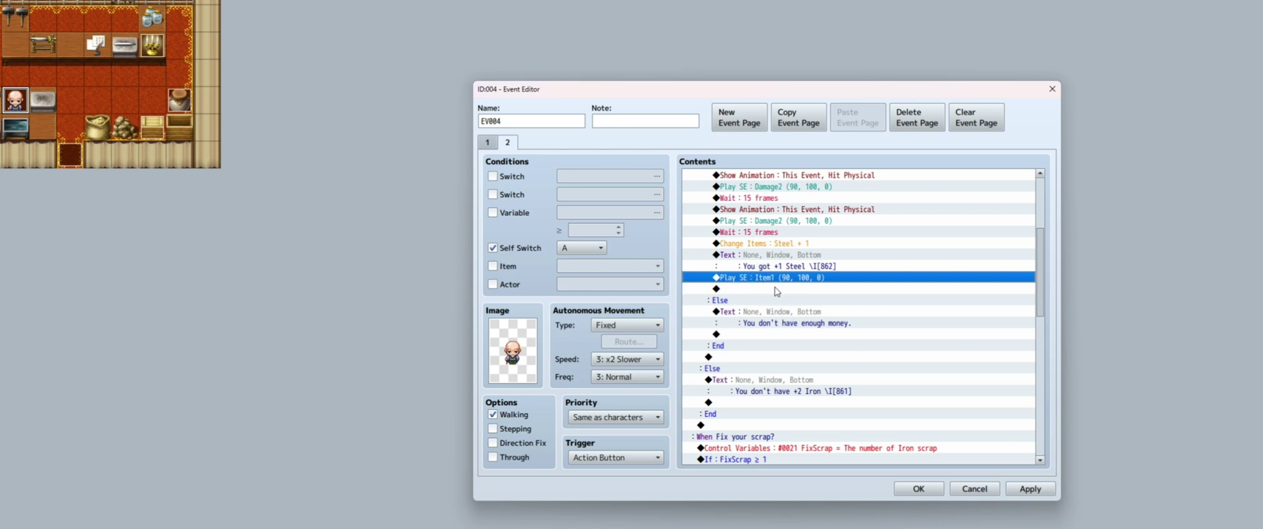
scroll(820, 278, up, 4)
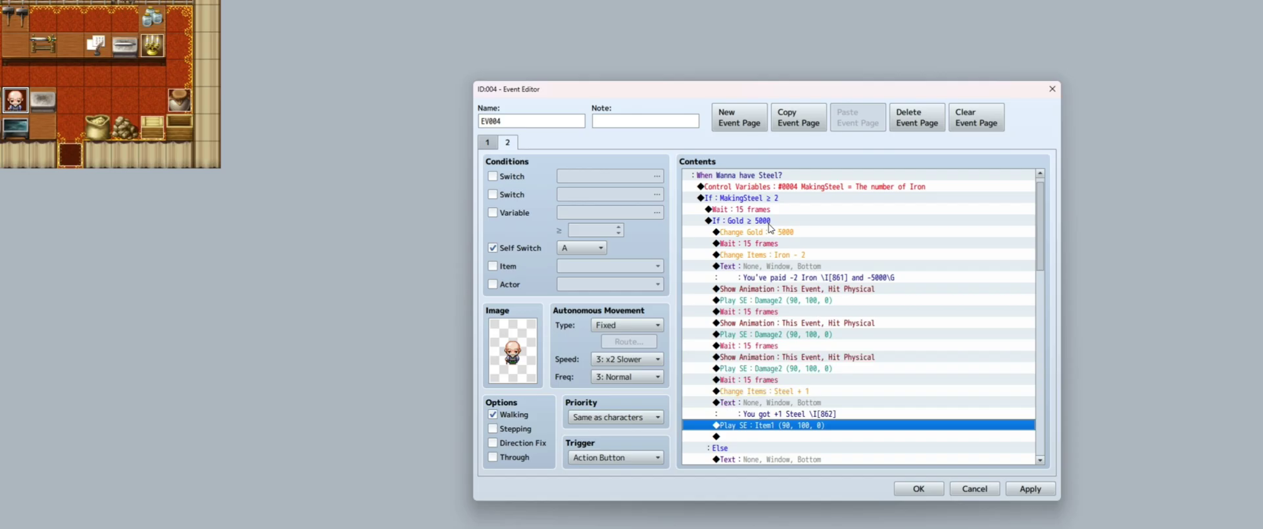
scroll(742, 382, down, 3)
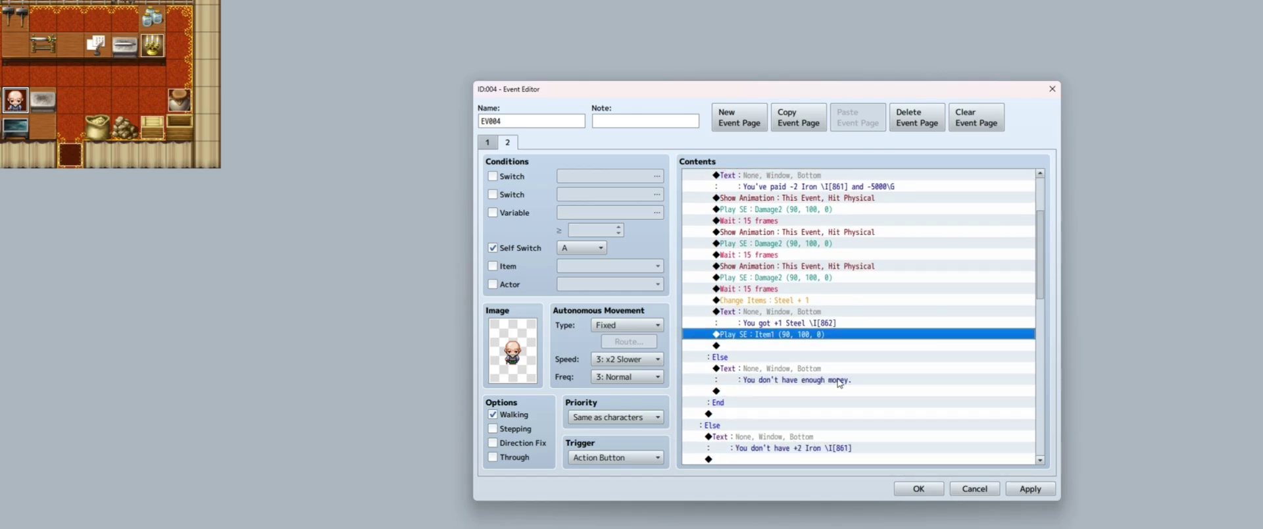
scroll(762, 392, down, 2)
scroll(759, 392, up, 2)
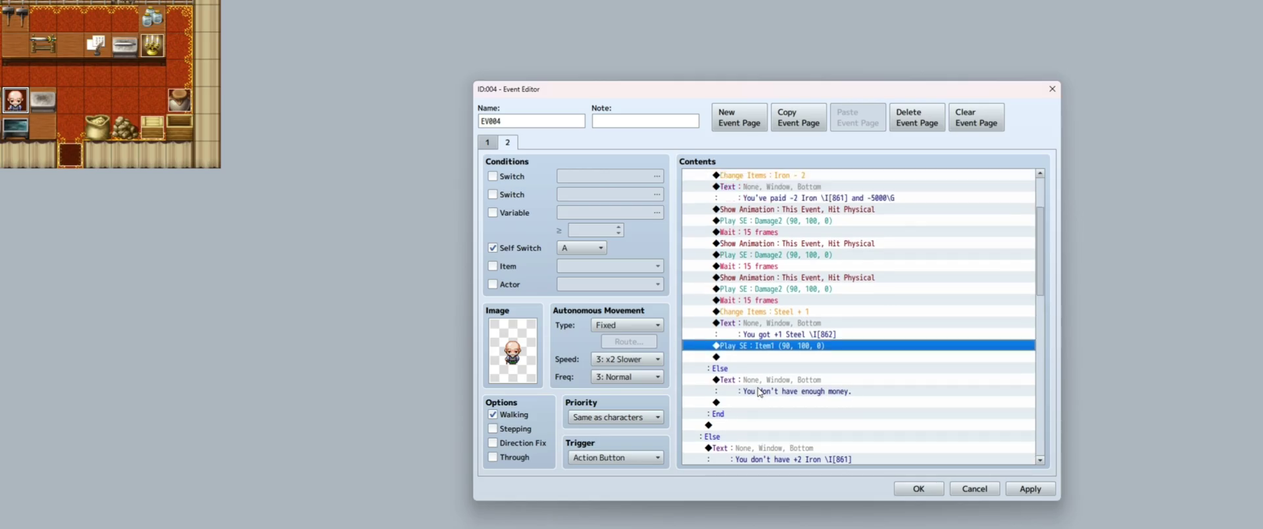
scroll(759, 392, down, 2)
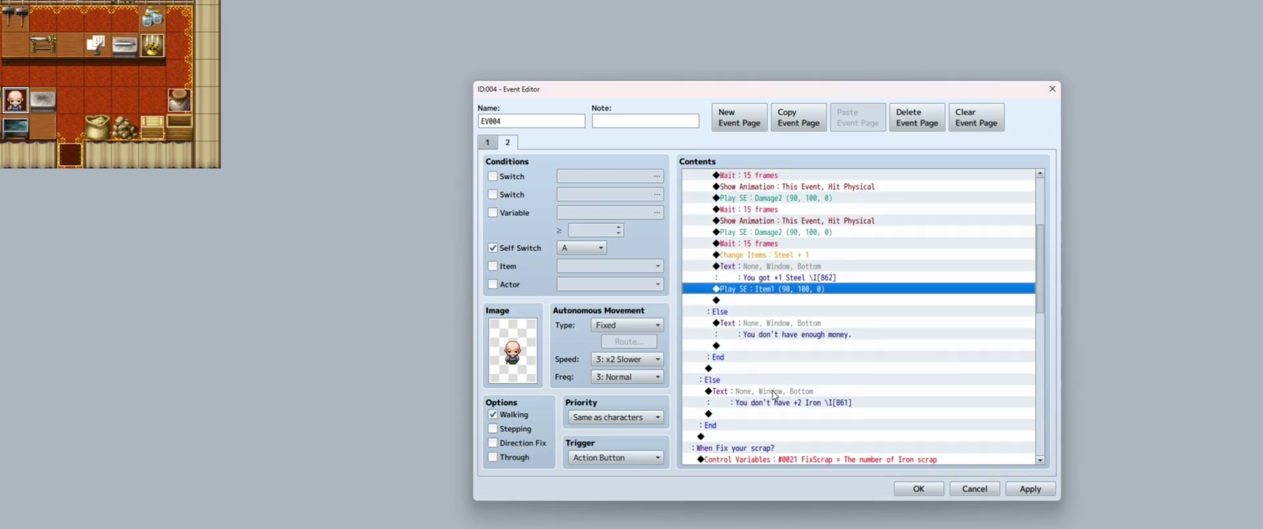
Step: Read through the "When Fix your scrap?" branch that follows the Steel trade, from its variable check to the Iron reward
scroll(774, 395, down, 4)
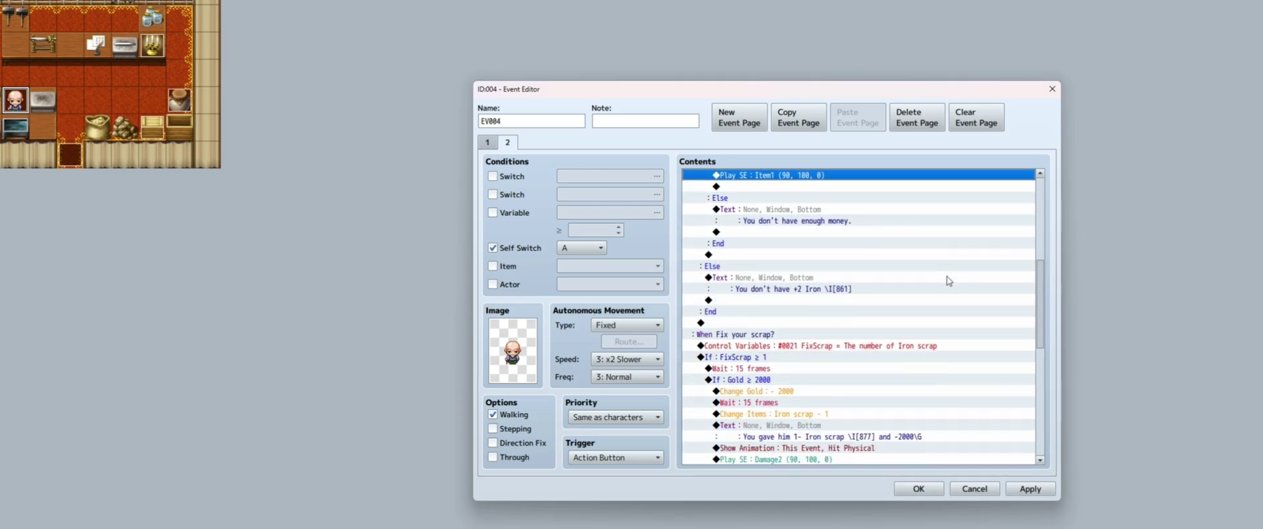
scroll(948, 280, down, 3)
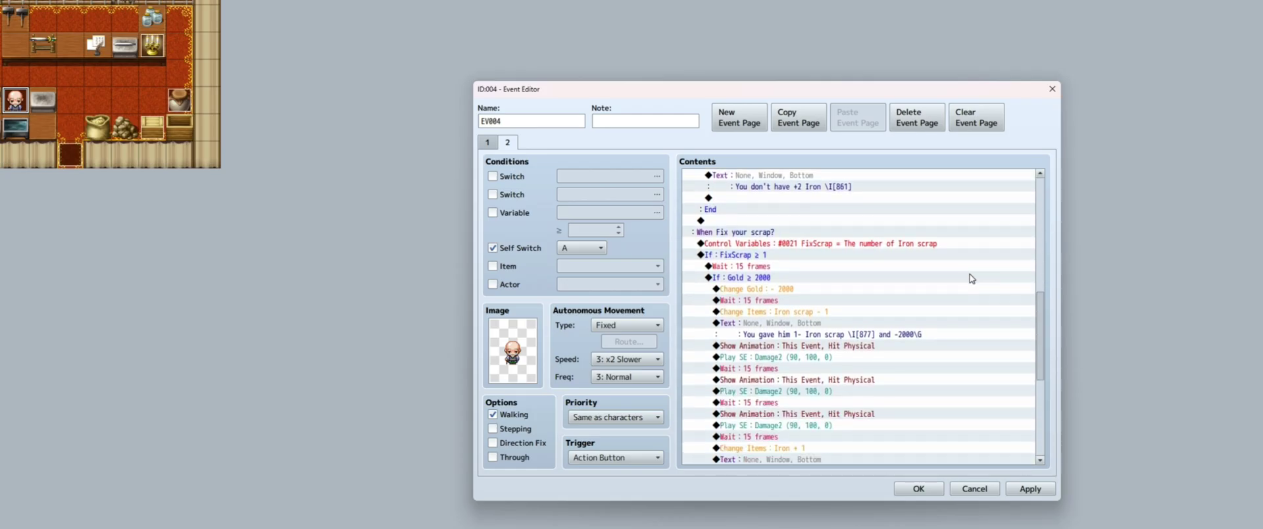
scroll(971, 278, down, 2)
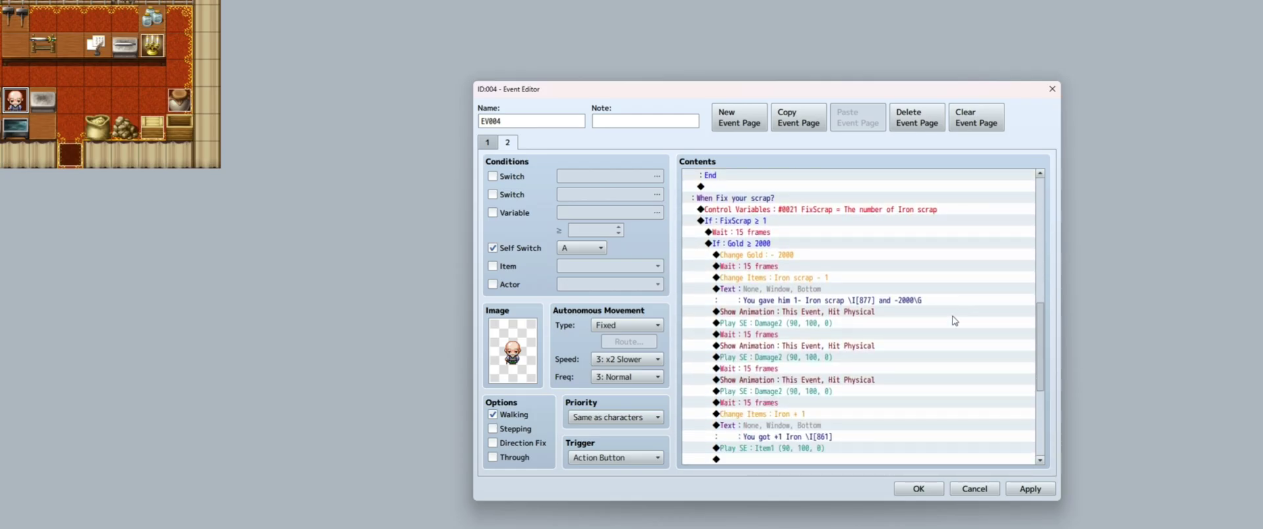
scroll(828, 435, up, 4)
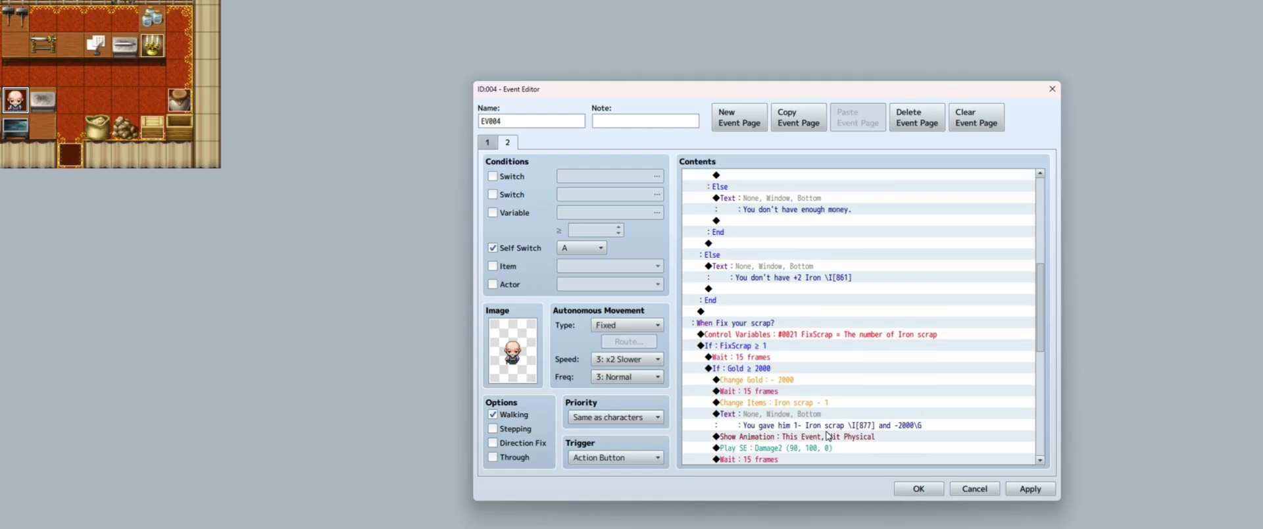
scroll(828, 436, up, 2)
scroll(828, 436, down, 4)
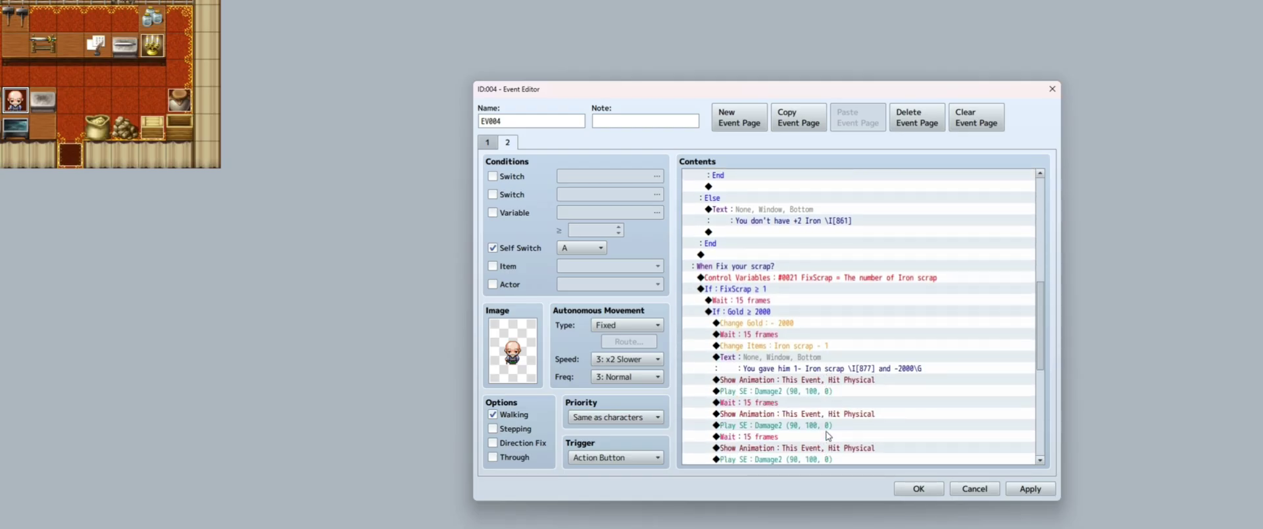
scroll(827, 435, down, 3)
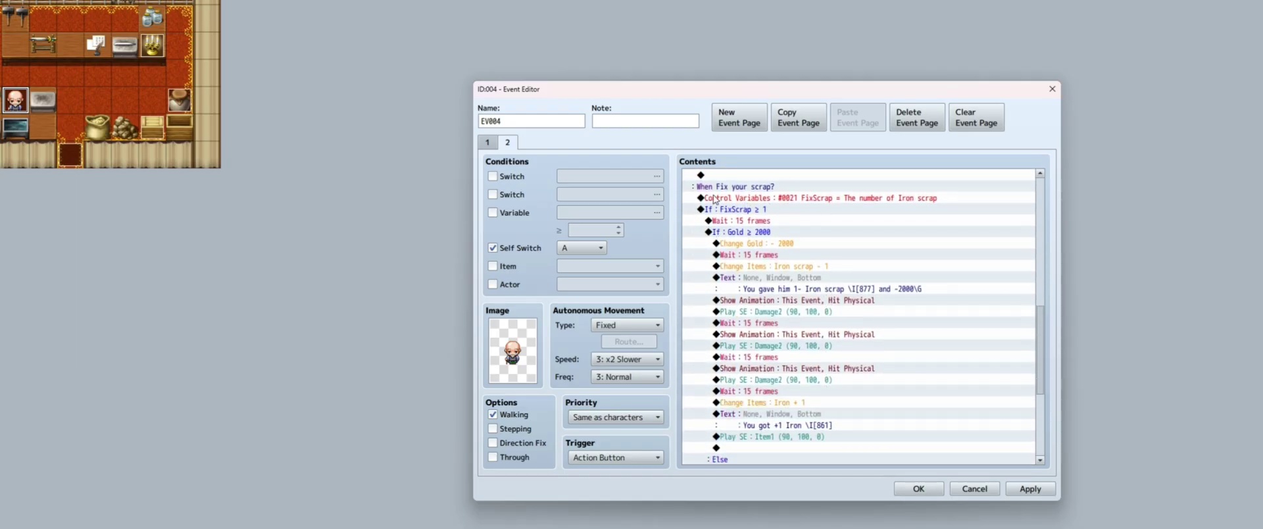
Step: Start a new Control Variables command in the Fix your scrap branch and pick the unnamed variable 0023 for it
double_click(762, 196)
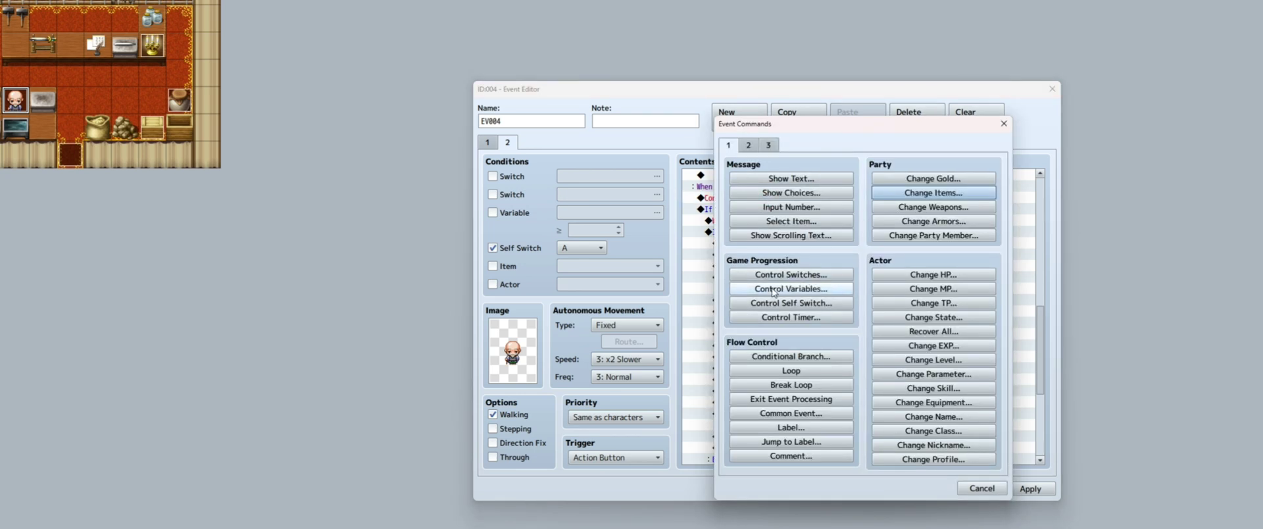
click(809, 294)
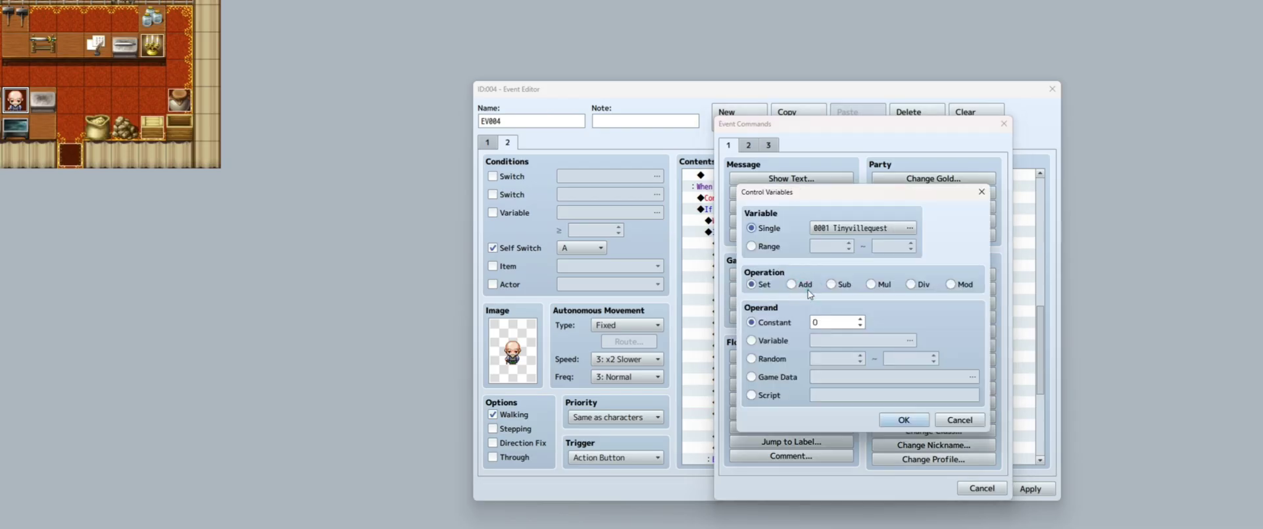
click(862, 232)
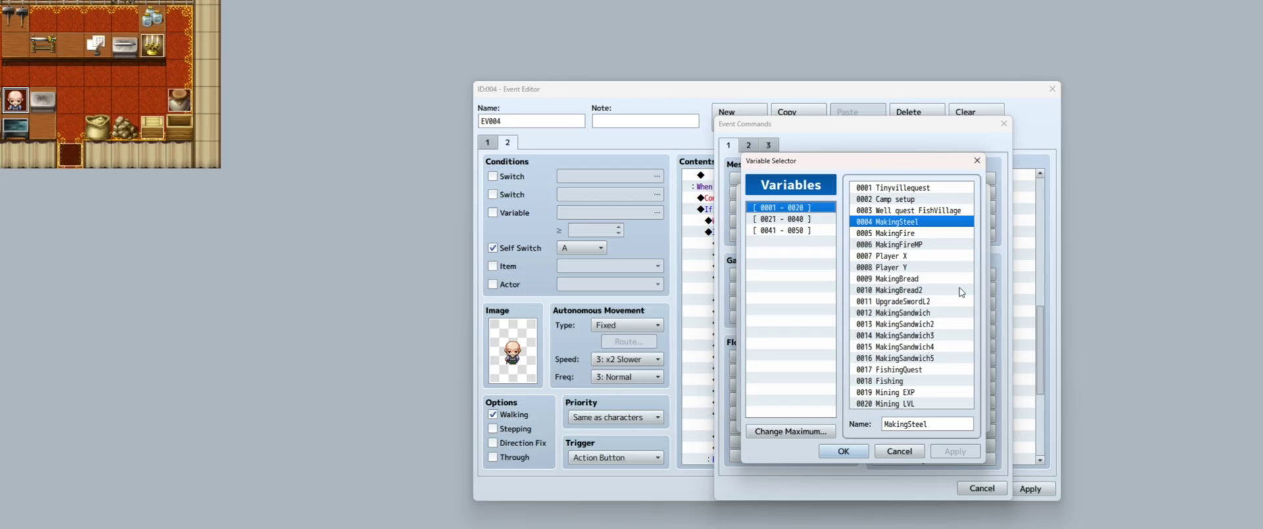
click(781, 219)
click(889, 210)
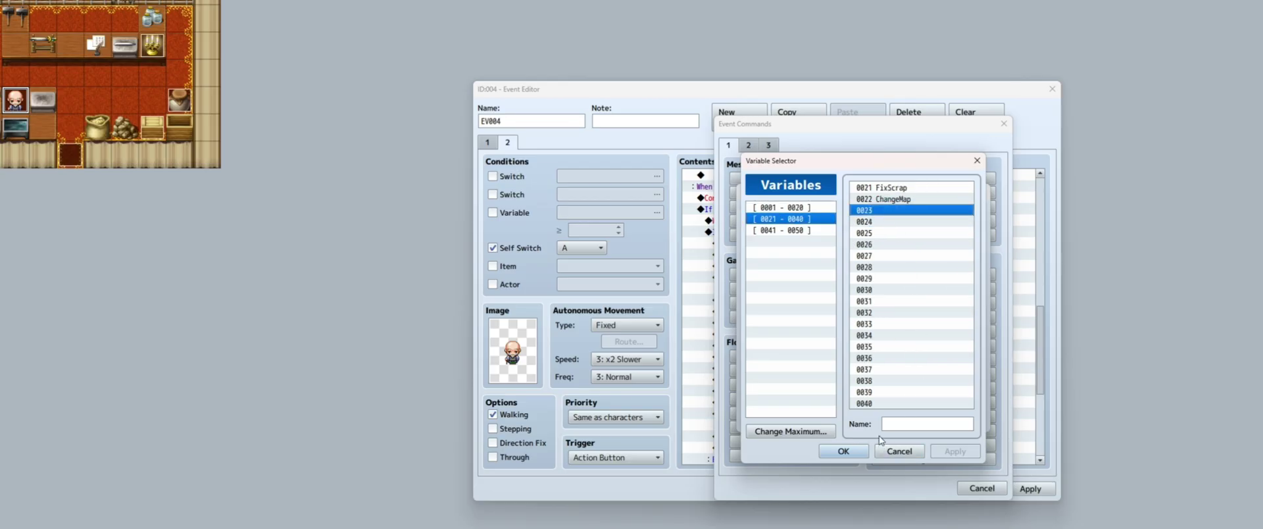
Step: Enter the trial name "gfhjyg" for variable 0023, erase it, and discard the new Control Variables command
click(894, 424)
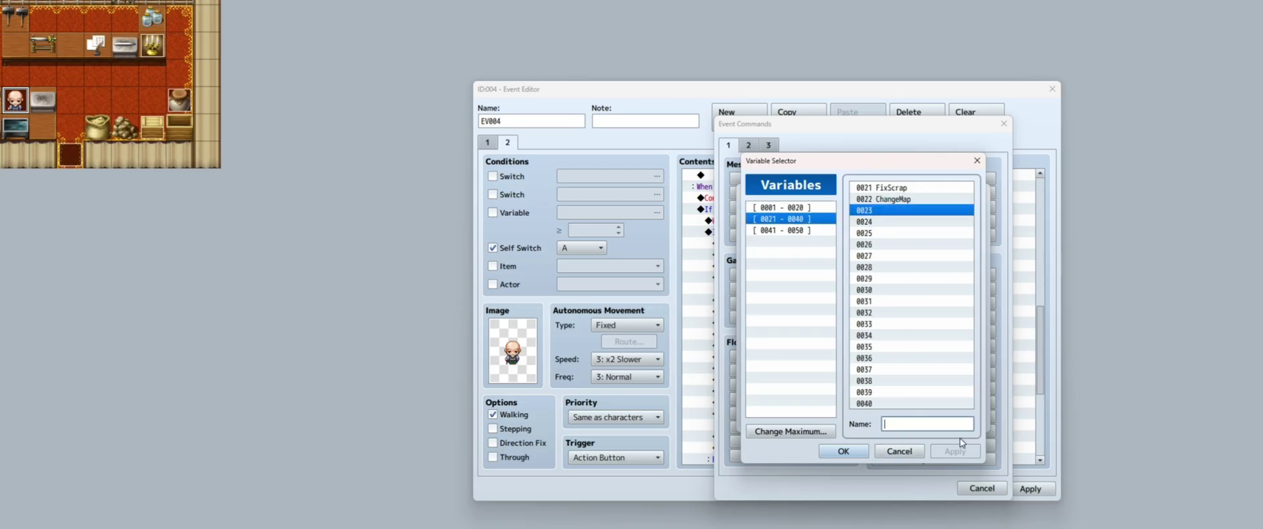
text(gfhjyg)
key(BackSpace)
key(BackSpace)
key(BackSpace)
key(BackSpace)
key(BackSpace)
key(BackSpace)
click(977, 160)
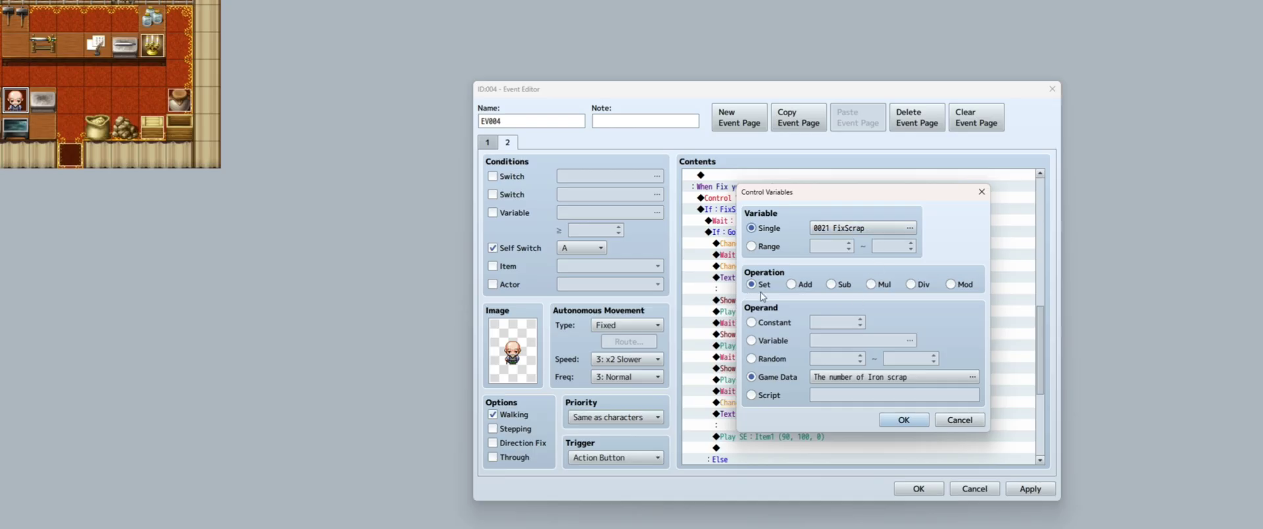
Step: Inspect the Iron scrap game data operand of the existing FixScrap Control Variables command and close it without changes
double_click(855, 380)
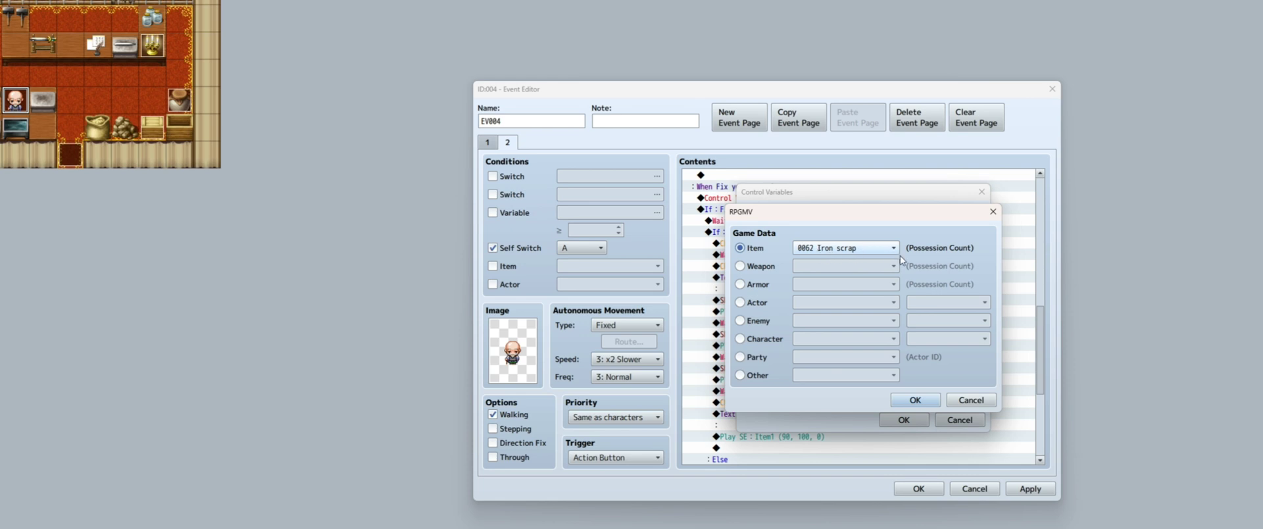
click(916, 401)
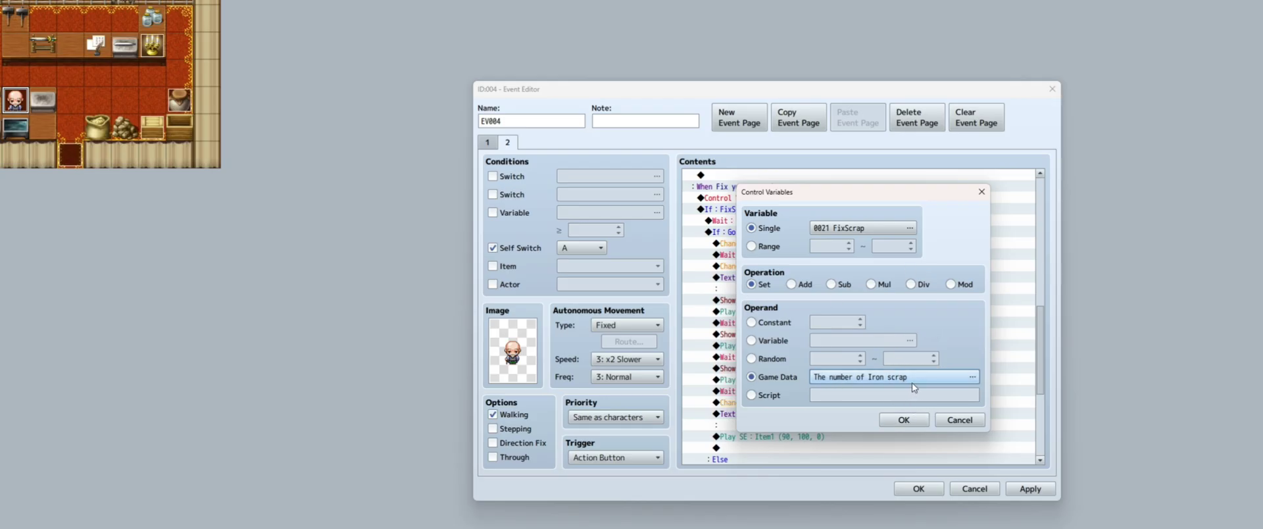
click(981, 191)
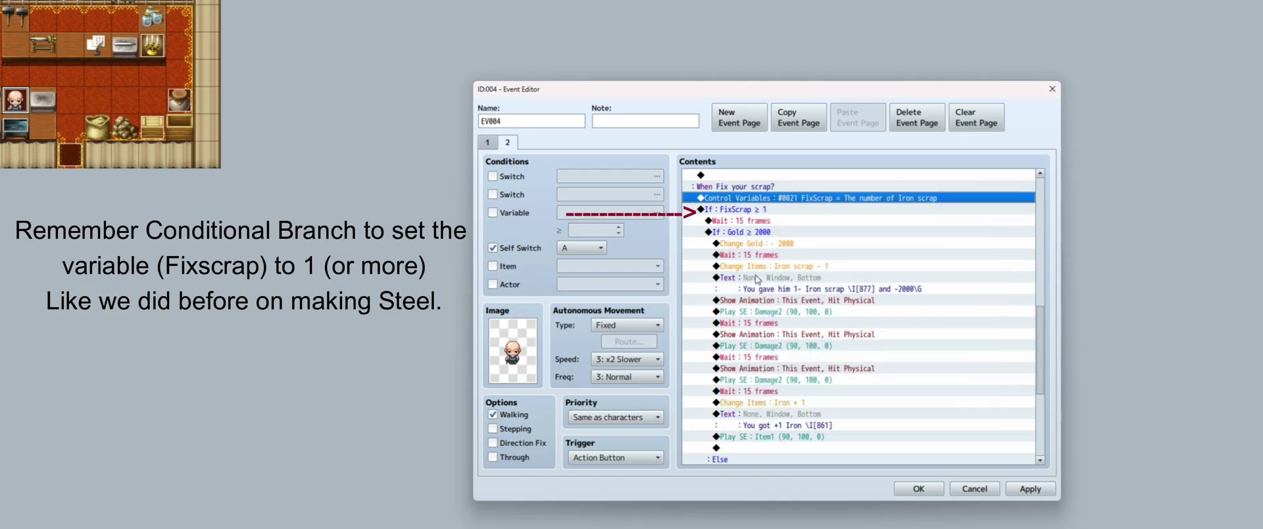
Step: Examine the FixScrap condition, its Wait command and the settings of the Gold ≥ 2000 conditional branch, leaving them unchanged
click(769, 209)
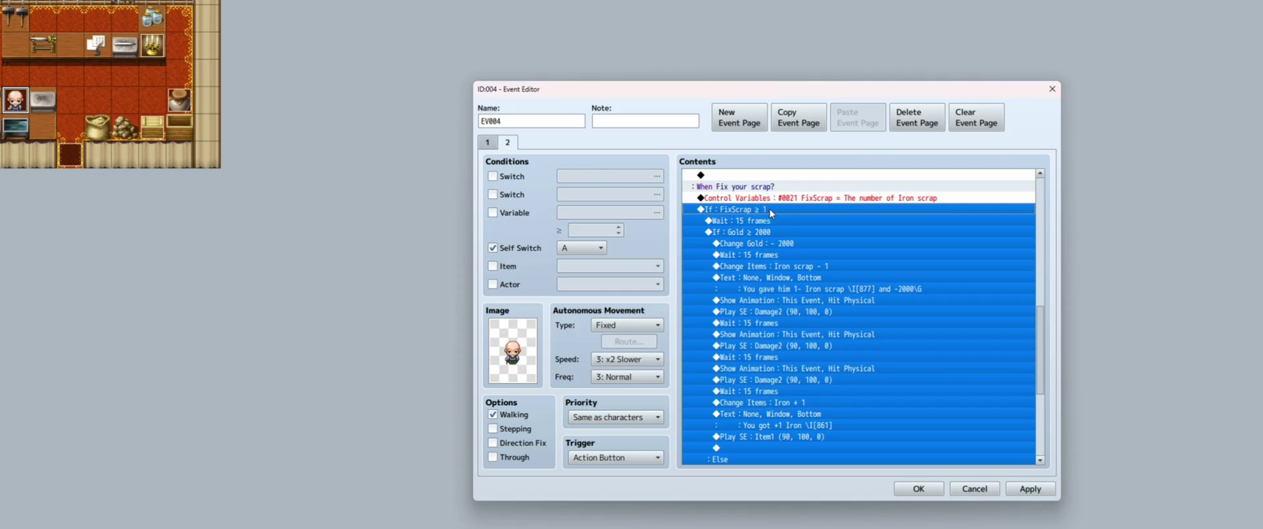
click(763, 222)
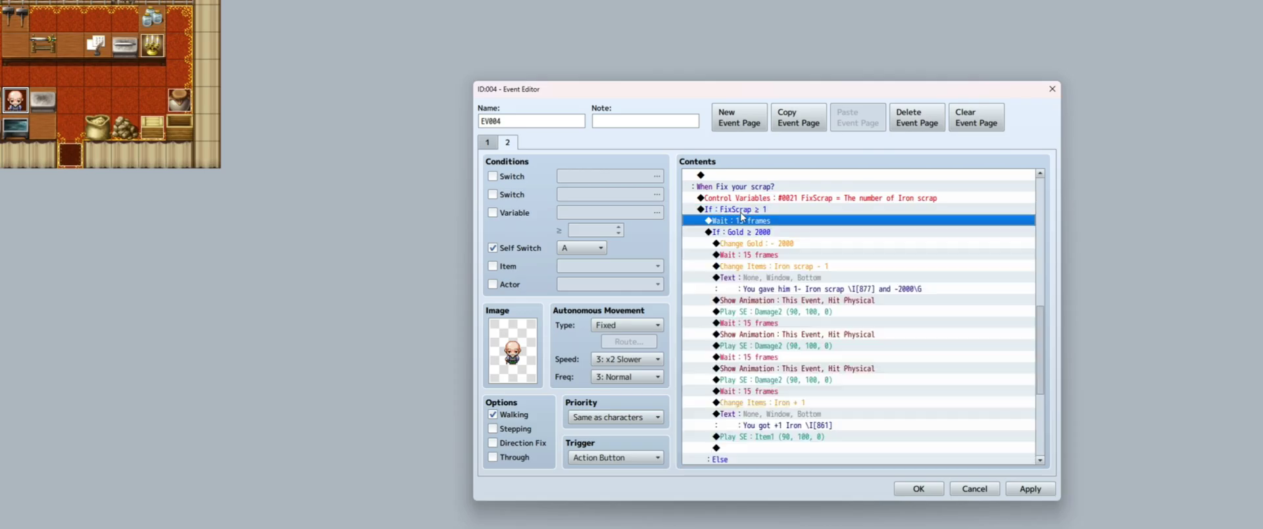
click(794, 233)
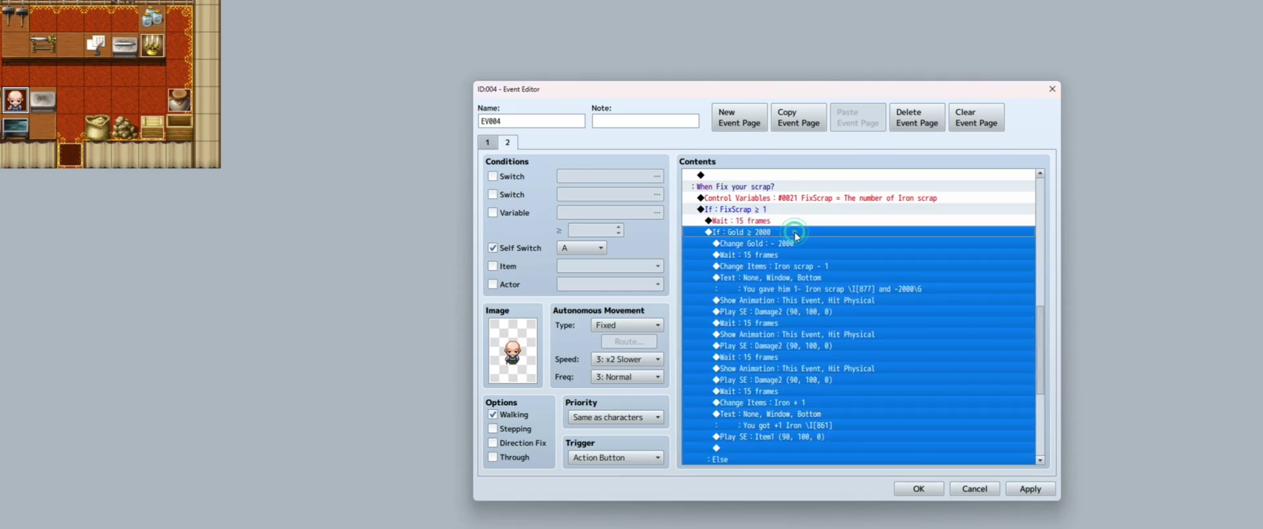
click(722, 233)
double_click(722, 234)
key(Escape)
right_click(730, 233)
click(734, 238)
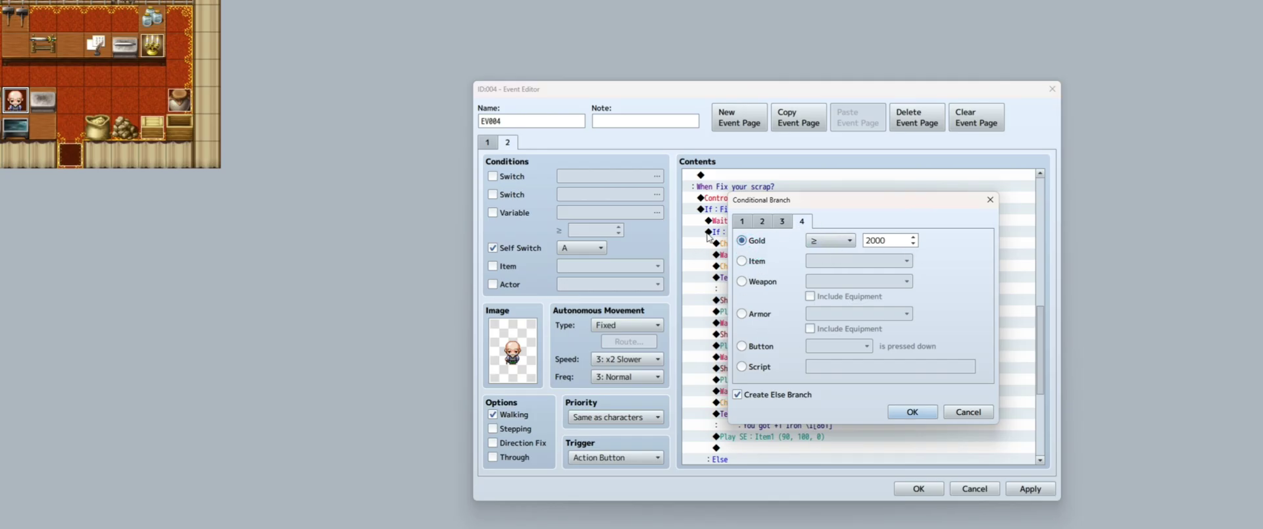
click(990, 200)
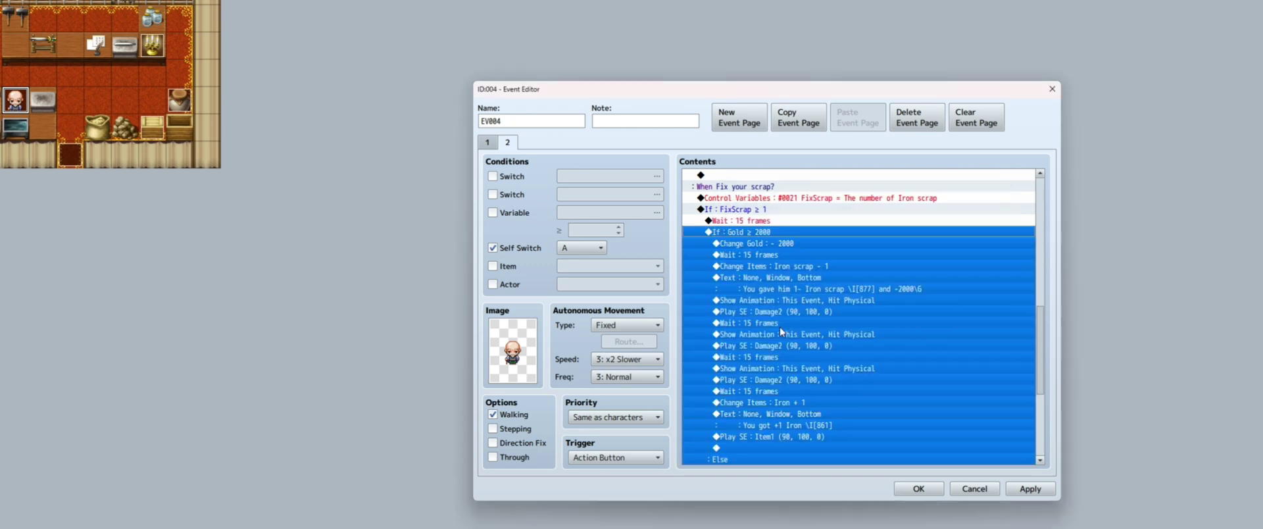
Step: Examine the Change Gold payment and the Wait command inside the Gold condition of the Fix your scrap branch
click(755, 244)
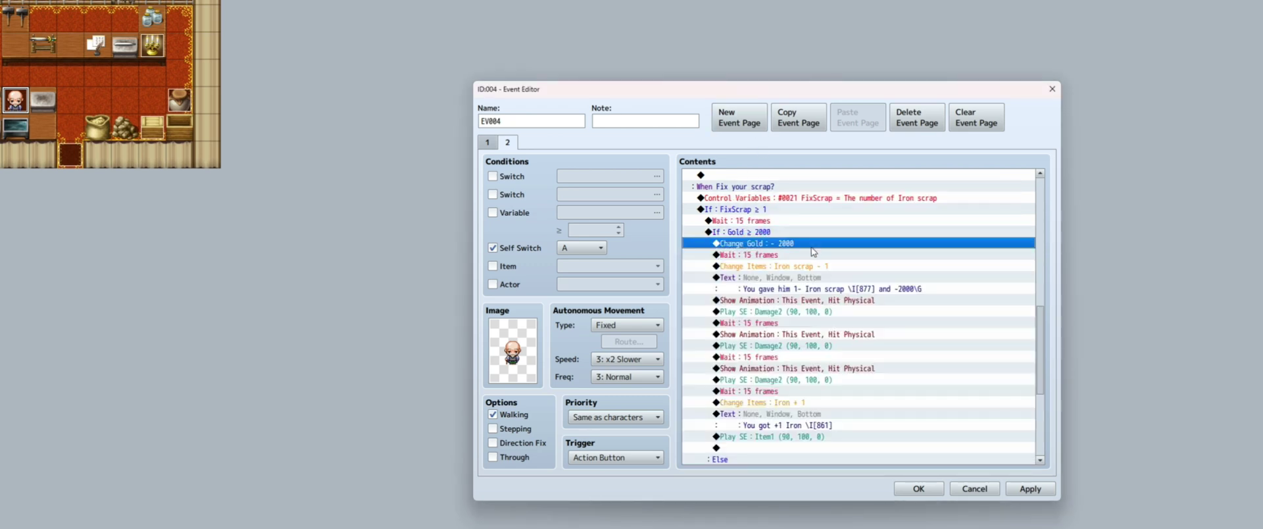
click(755, 254)
scroll(754, 227, down, 1)
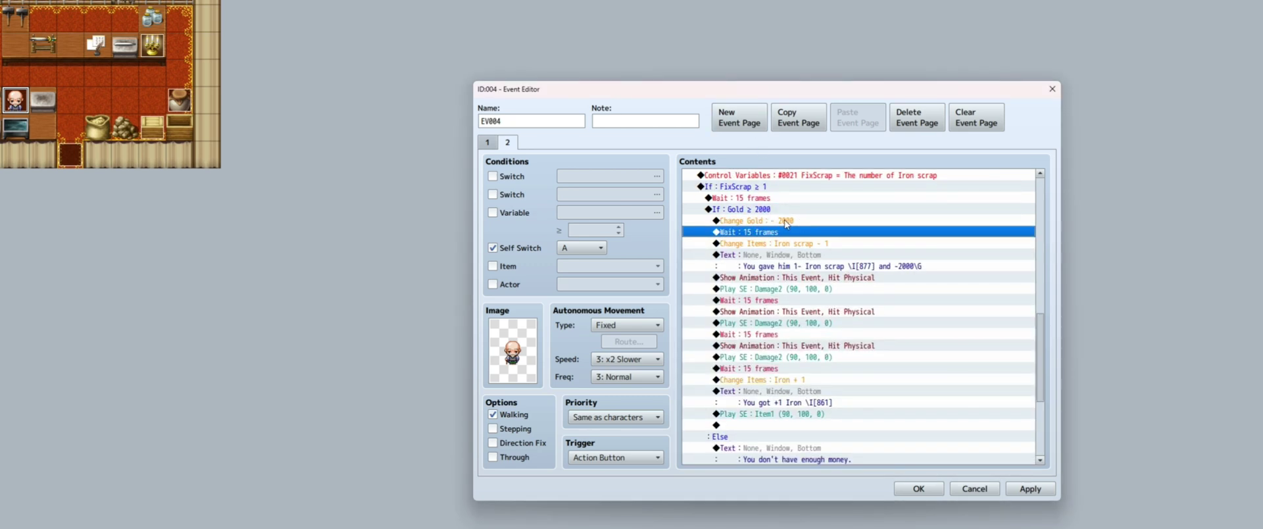
click(739, 222)
scroll(852, 269, up, 1)
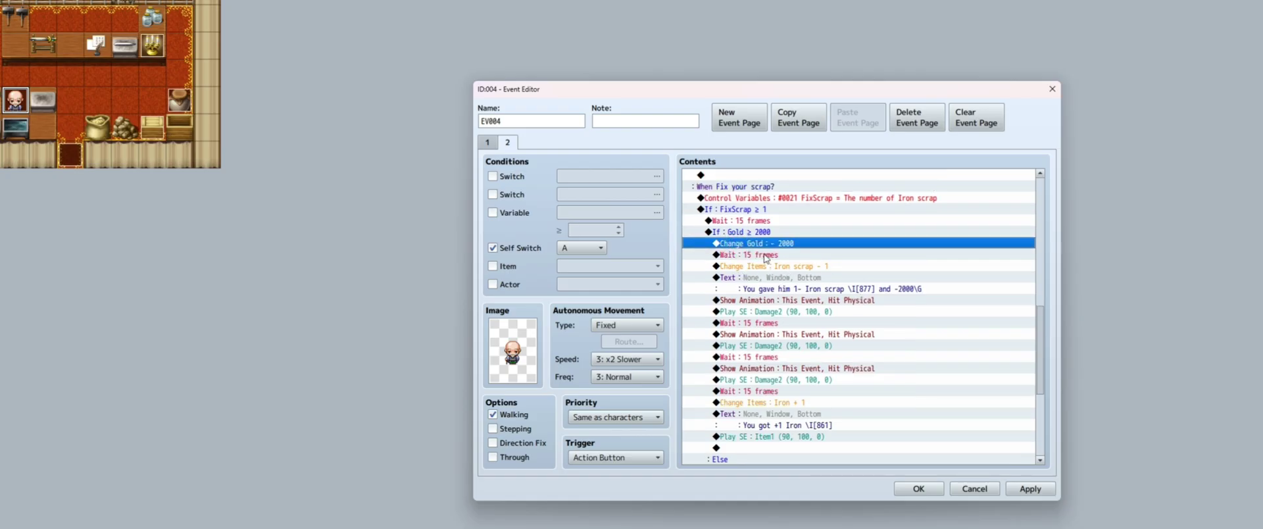
Step: Try the Decrease operation in a new Change Gold command and discard the command
double_click(724, 248)
click(955, 177)
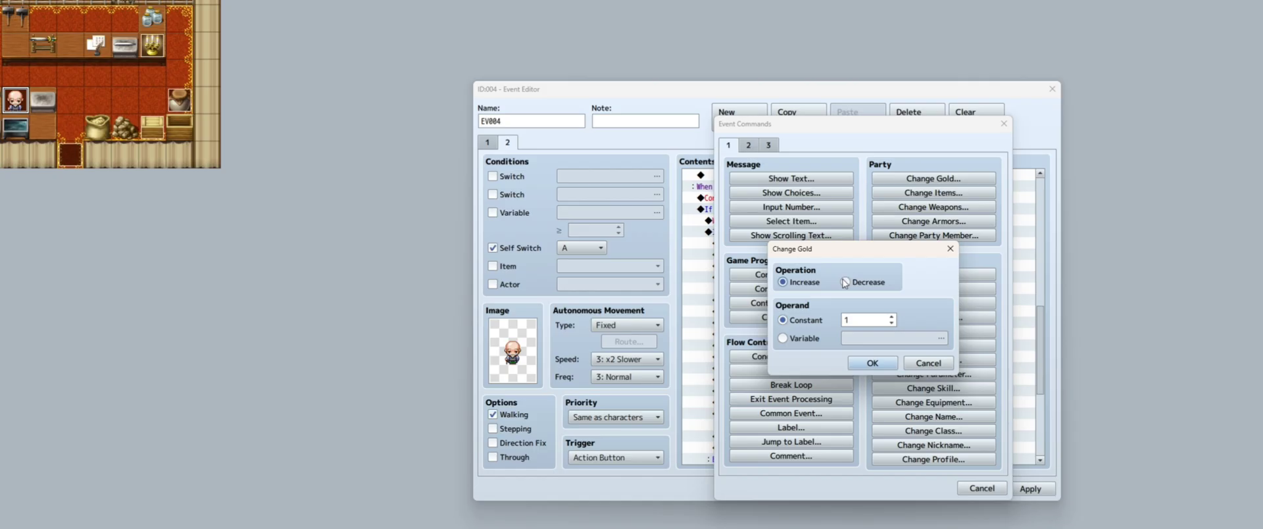
click(845, 282)
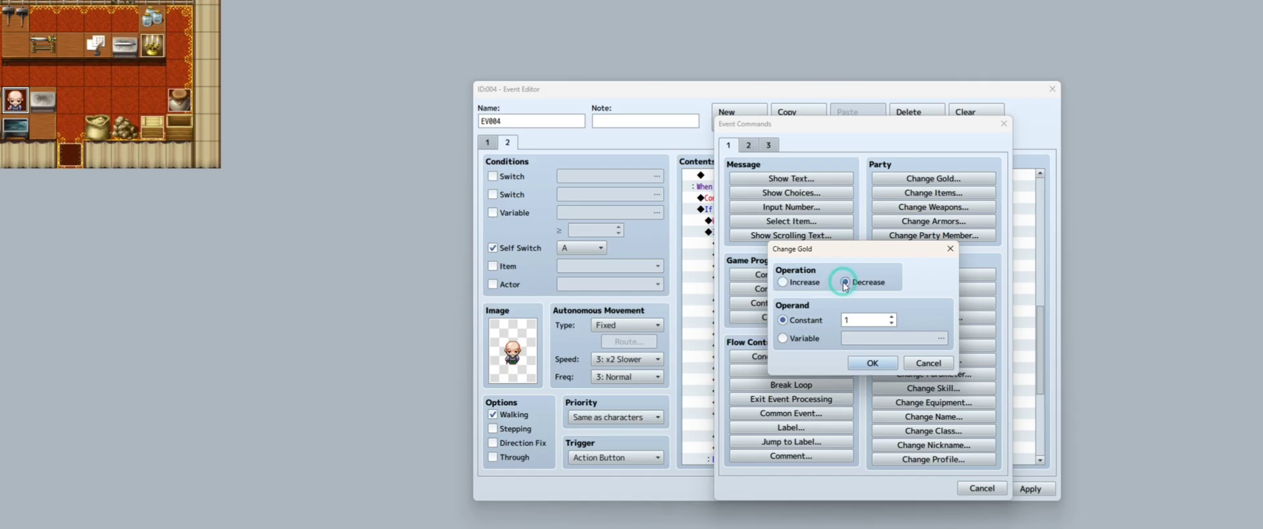
click(957, 249)
click(1004, 124)
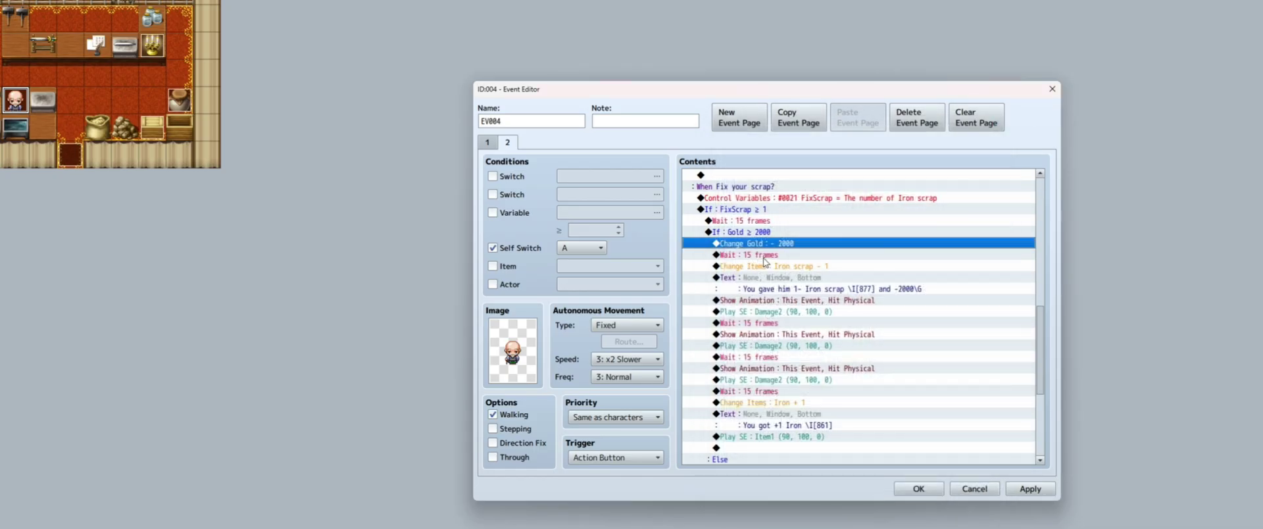
Step: Examine the Iron scrap payment message and the Hit Physical animations with their Damage2 sound effects
click(766, 277)
scroll(778, 283, down, 2)
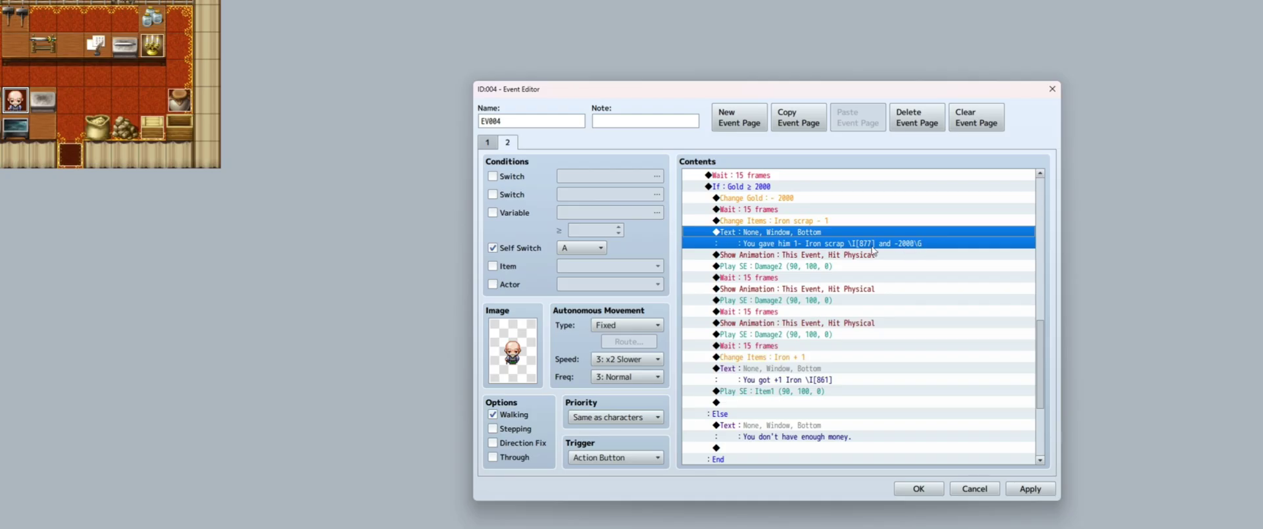
click(758, 256)
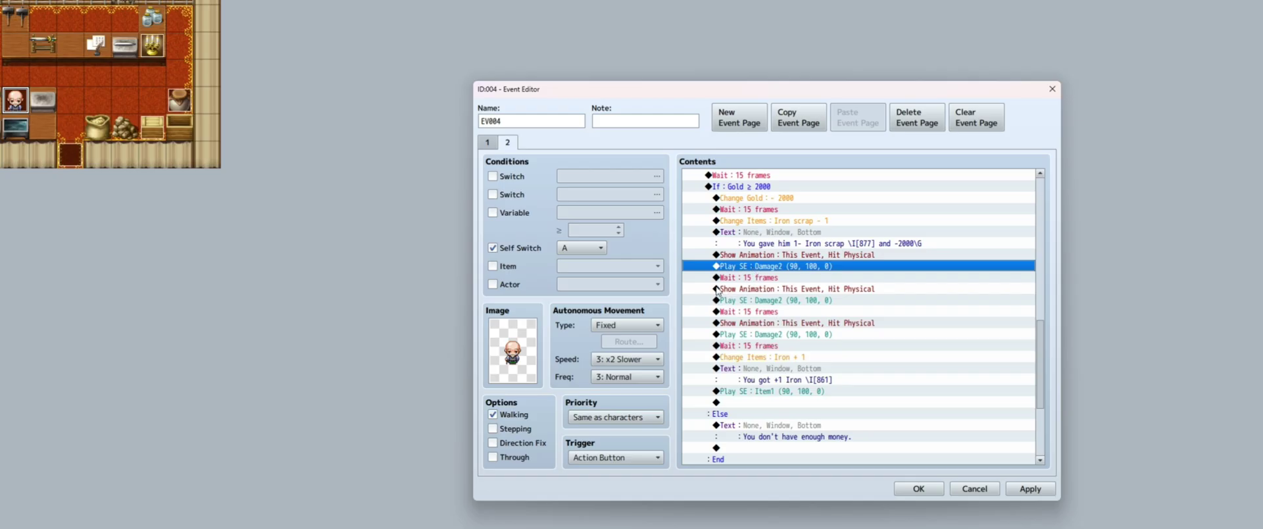
click(750, 291)
scroll(750, 294, down, 2)
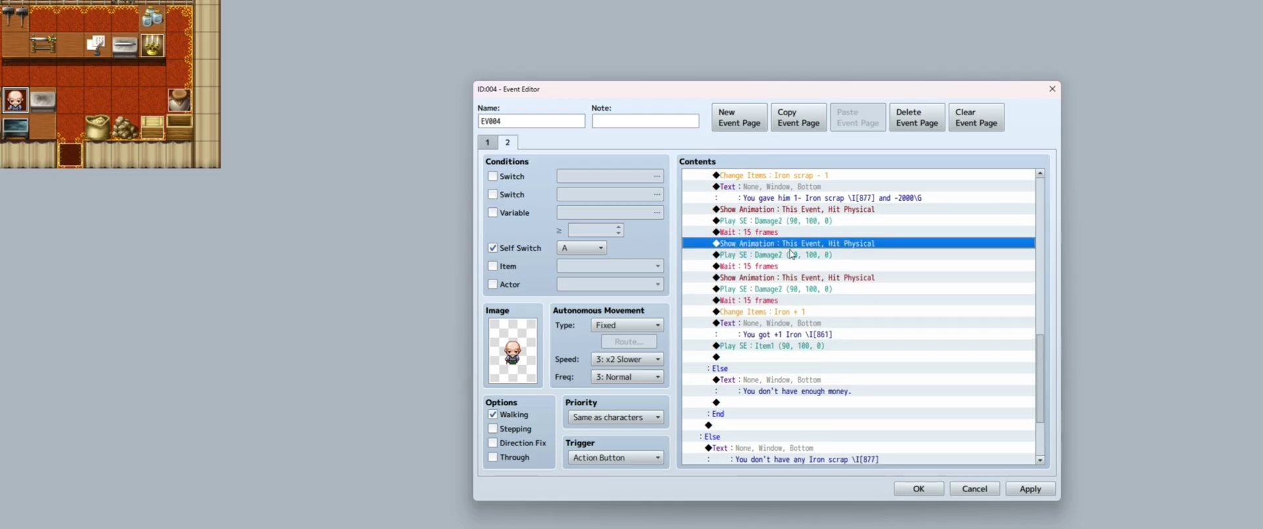
Step: Examine the Iron reward, its message, and the Else messages for missing gold and missing Iron scrap
click(732, 312)
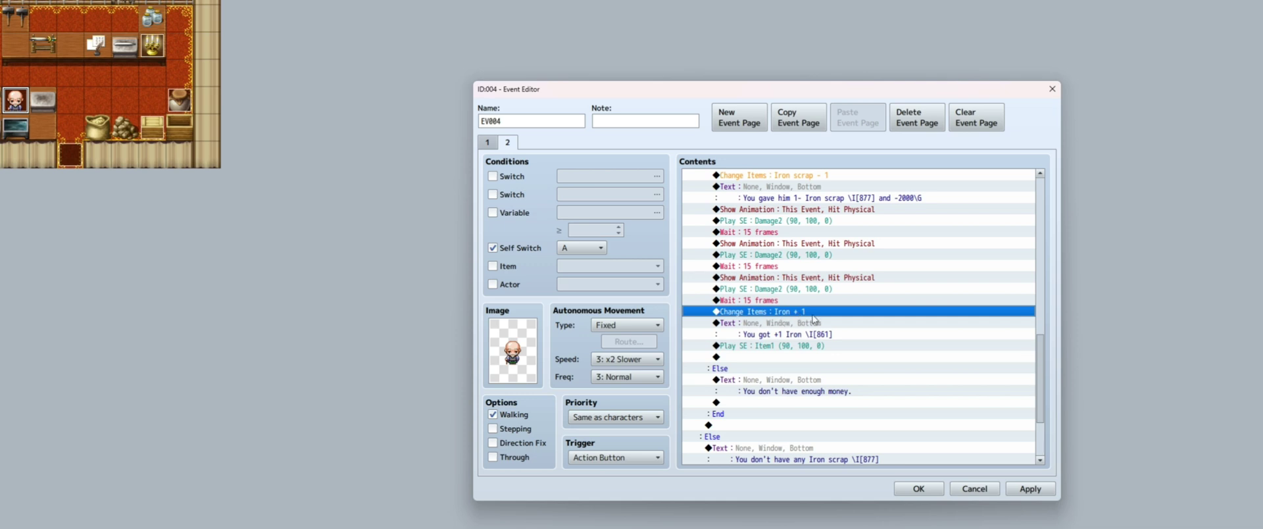
click(752, 326)
scroll(790, 302, down, 1)
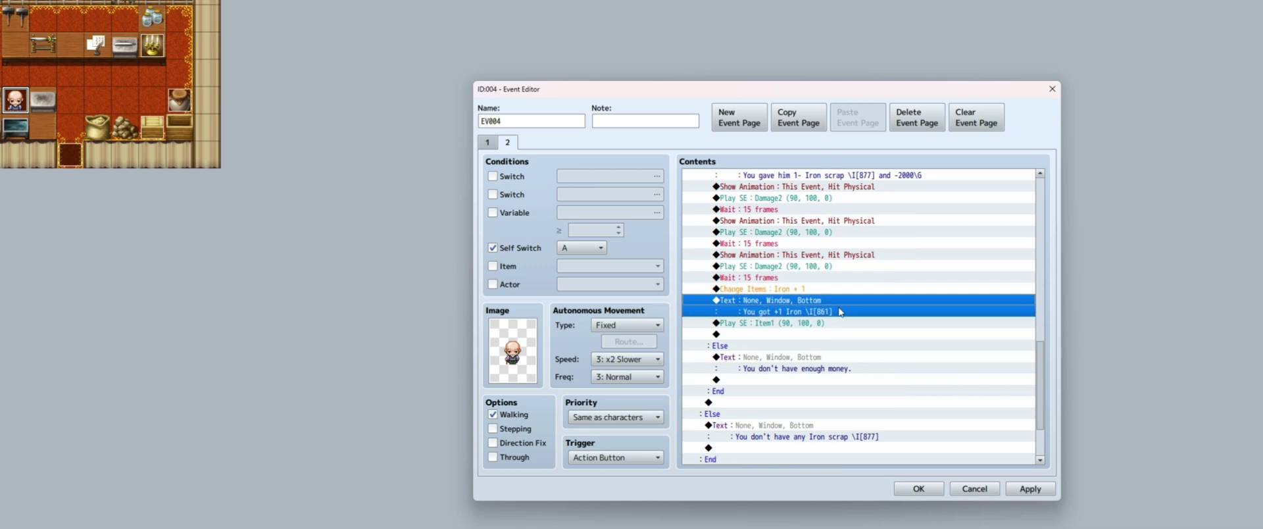
scroll(800, 353, down, 3)
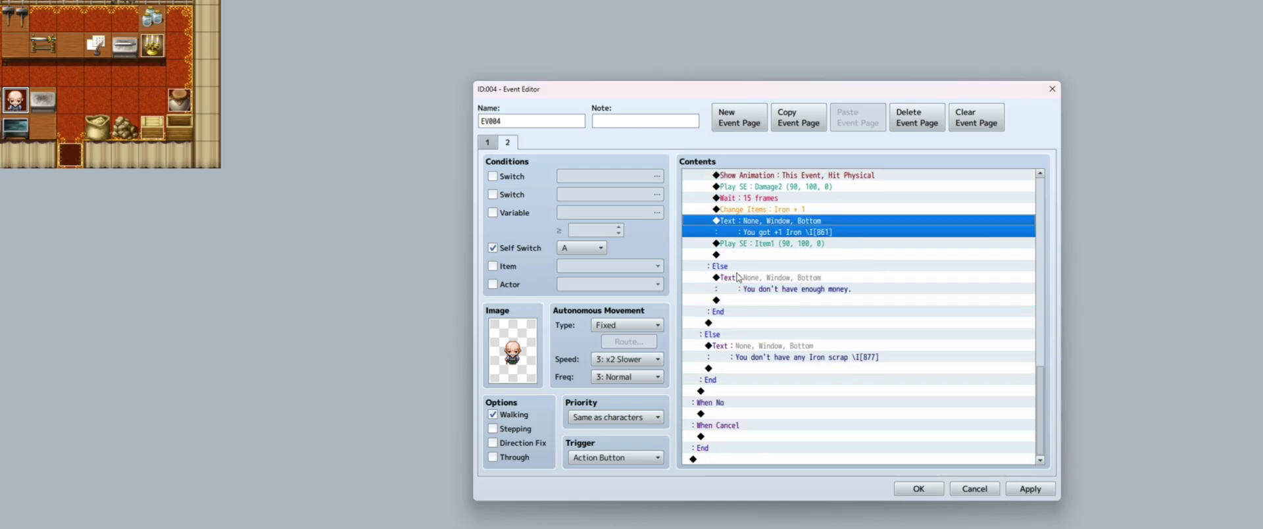
click(773, 277)
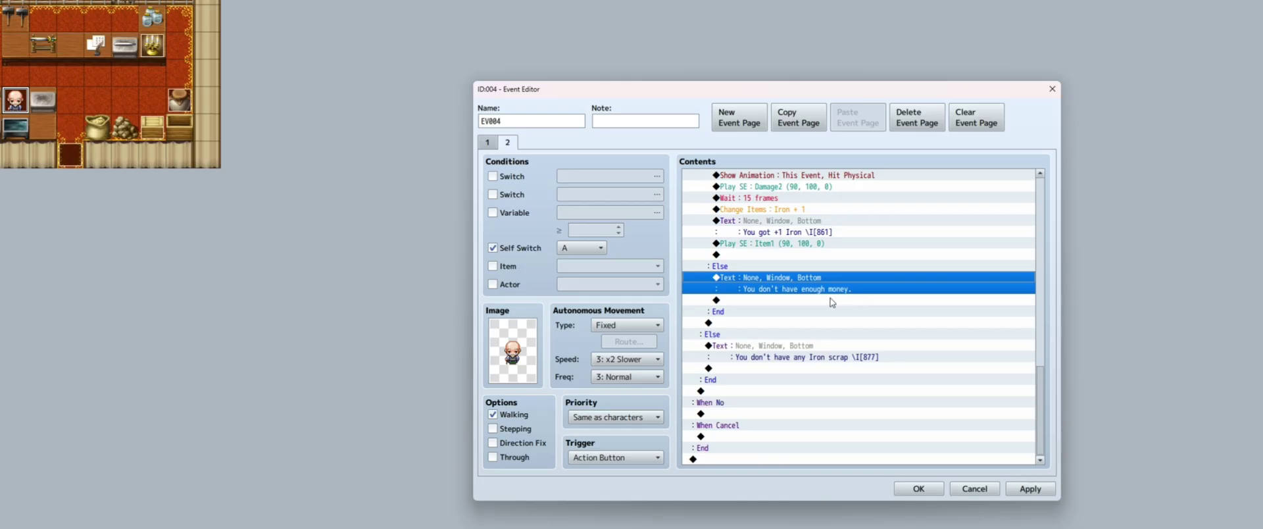
click(763, 350)
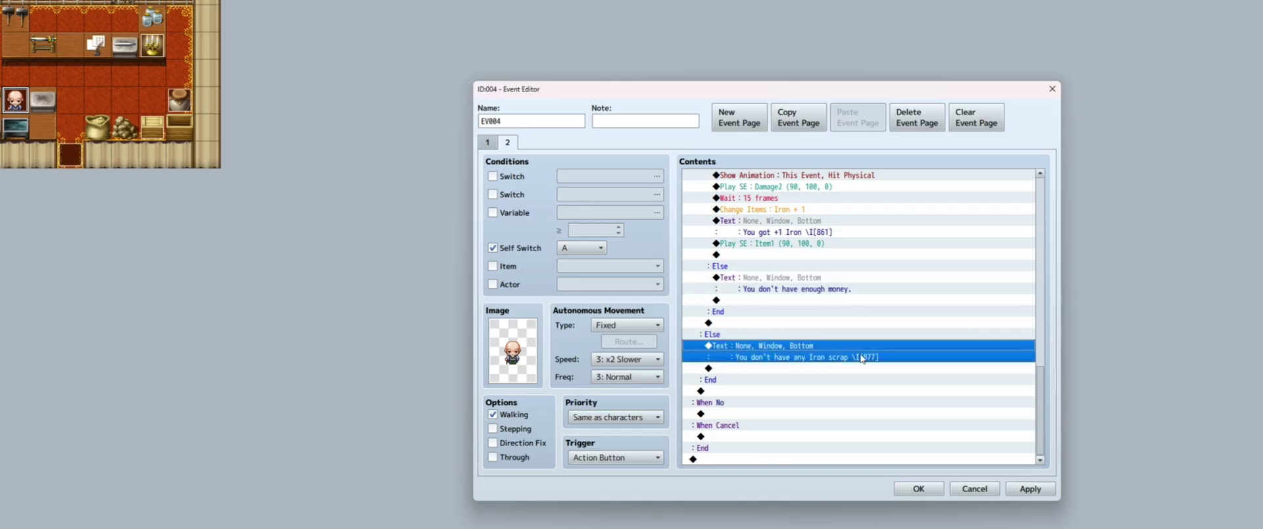
Step: Go back over the commands up to the opening Show Choices command and close the blacksmith's event editor
scroll(816, 426, up, 4)
scroll(816, 426, up, 10)
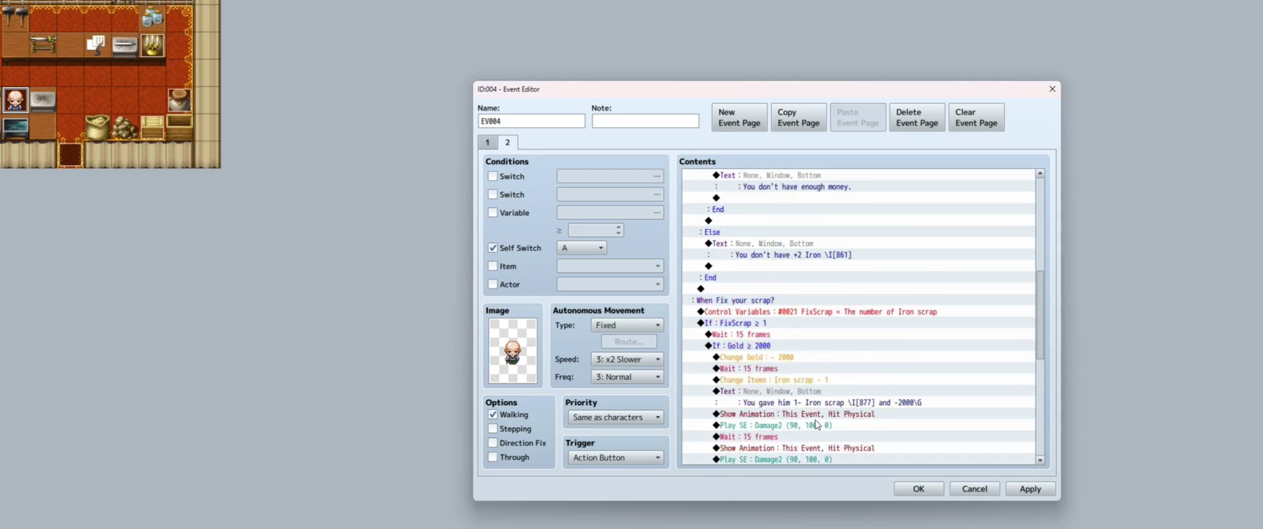
scroll(816, 423, up, 8)
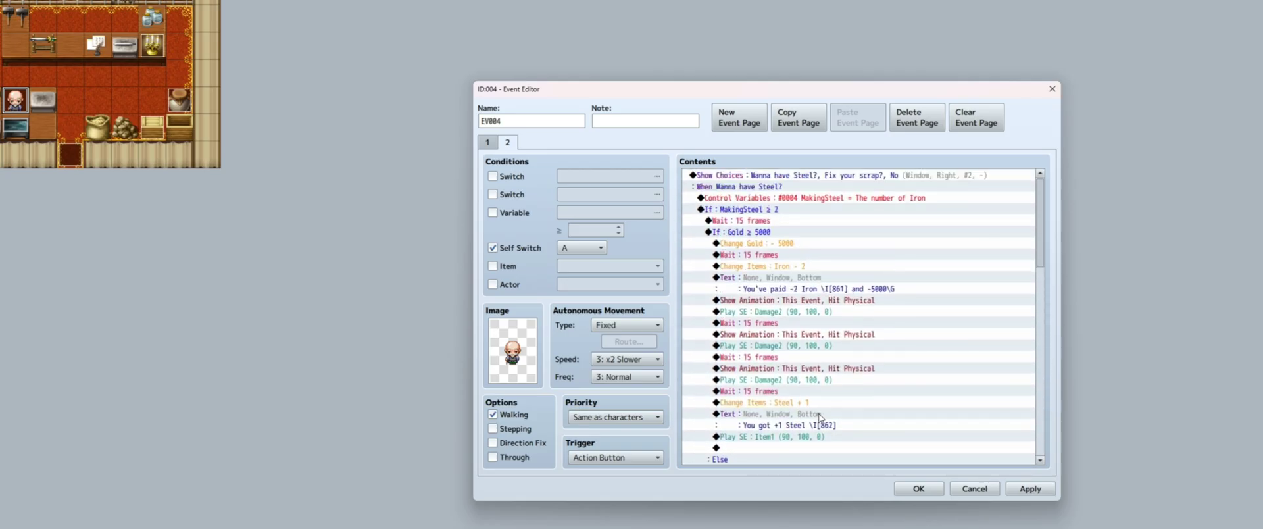
key(Escape)
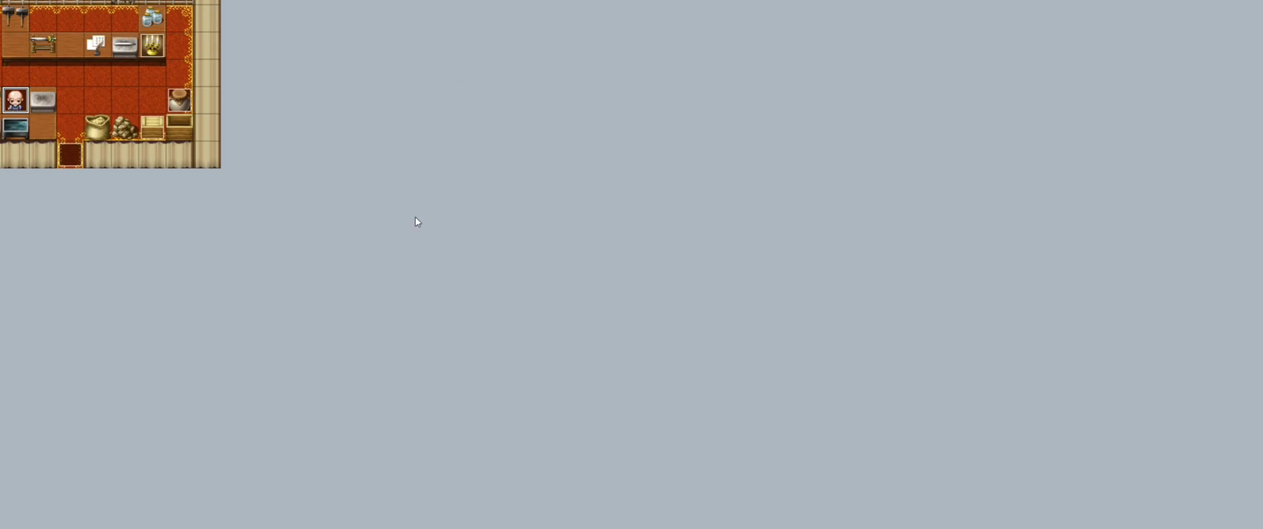